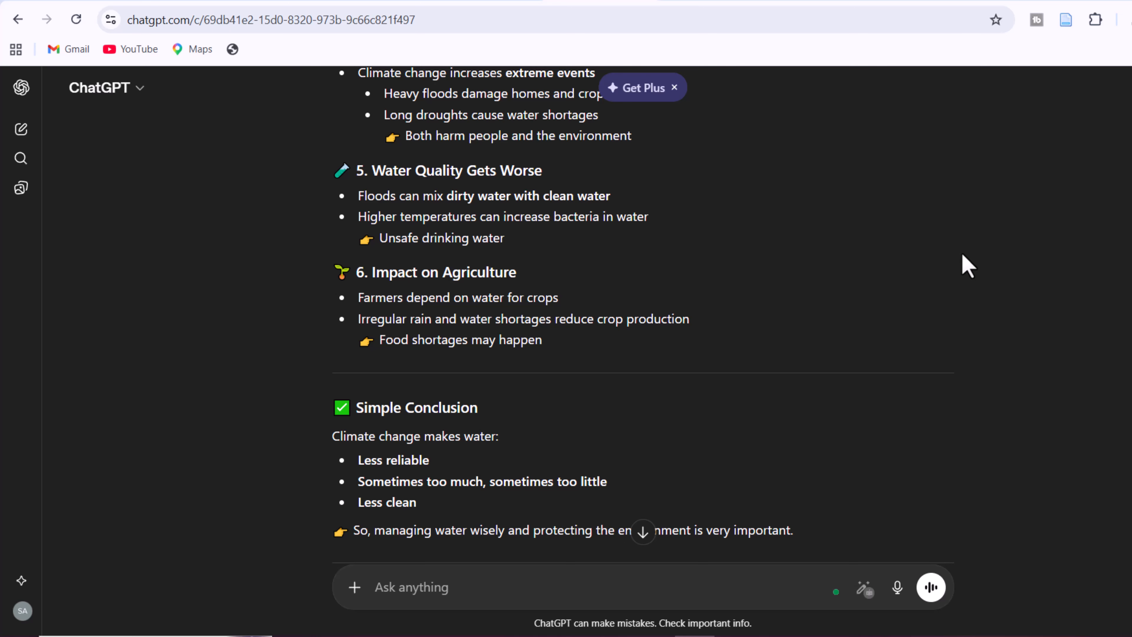
- Review the closing sections of the climate change answer, from water quality to the conclusion and follow-up suggestions
{"action": "scroll", "coordinate": [961, 255], "scroll_direction": "down", "scroll_amount": 2}
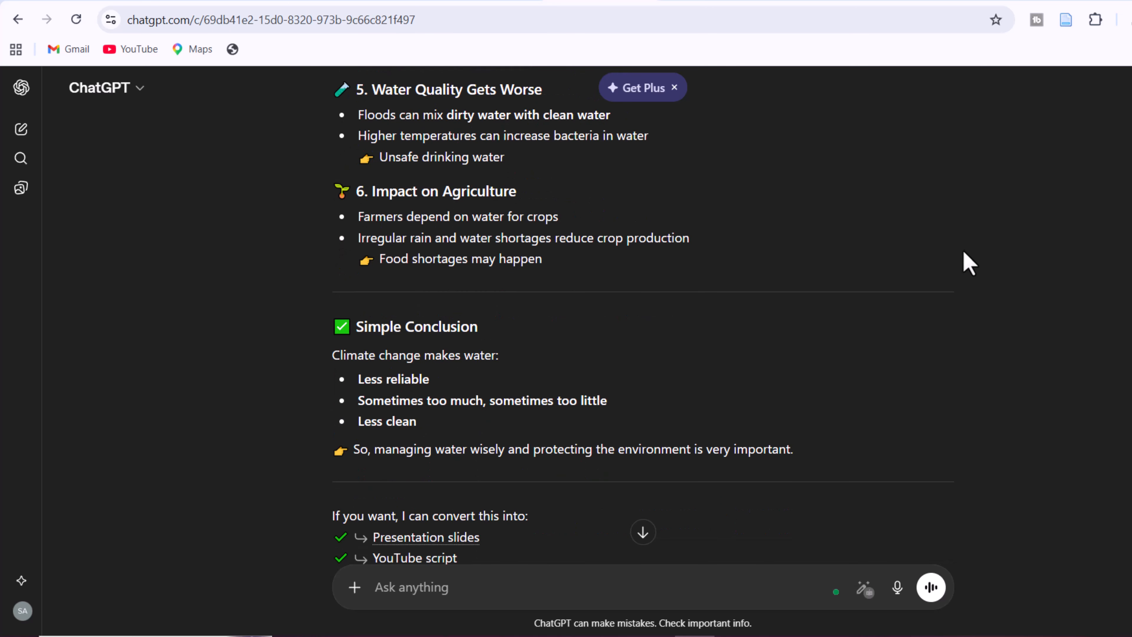
{"action": "scroll", "coordinate": [963, 251], "scroll_direction": "down", "scroll_amount": 2}
{"action": "scroll", "coordinate": [967, 244], "scroll_direction": "up", "scroll_amount": 2}
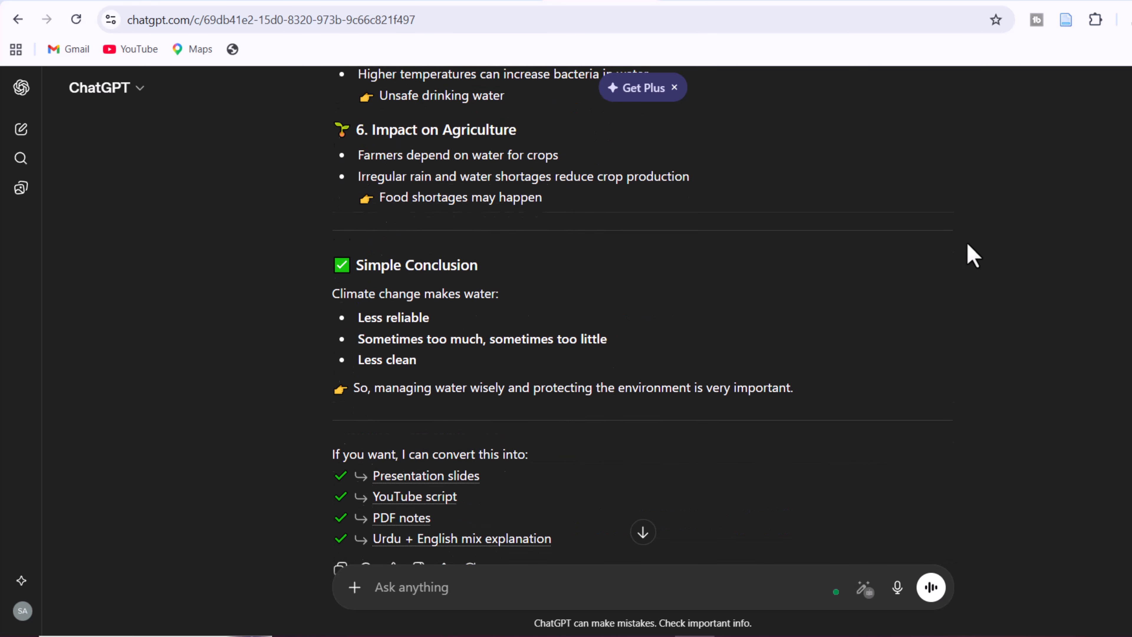
{"action": "scroll", "coordinate": [967, 242], "scroll_direction": "up", "scroll_amount": 2}
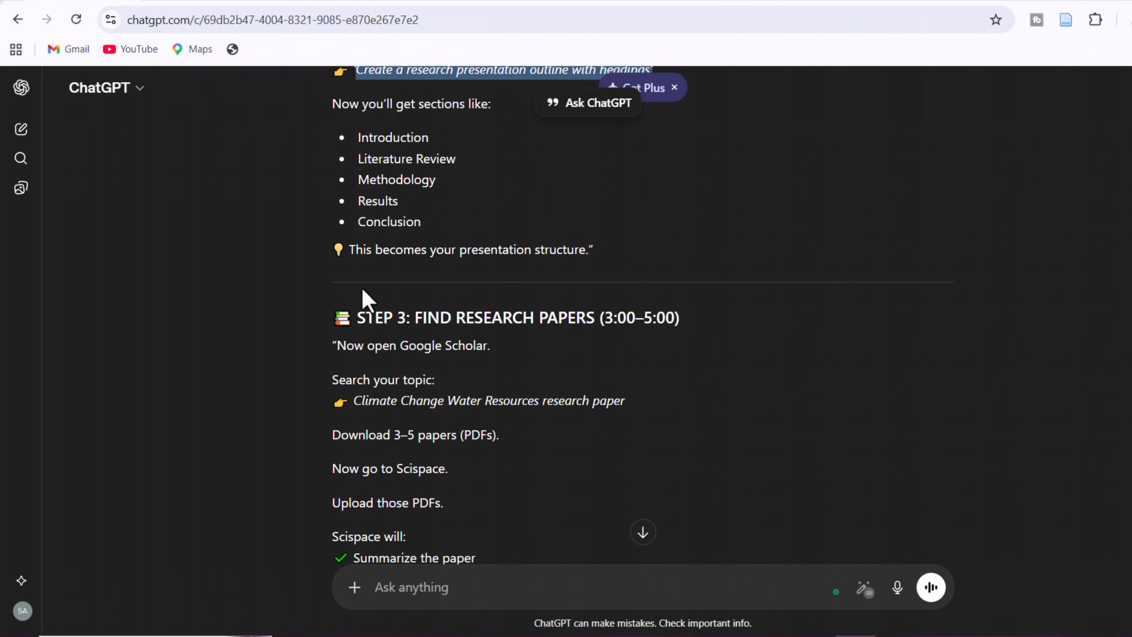
- Submit the copied prompt "Create a research presentation outline with headings" in the chat containing the presentation guide
{"action": "scroll", "coordinate": [362, 298], "scroll_direction": "down", "scroll_amount": 7}
{"action": "scroll", "coordinate": [366, 289], "scroll_direction": "down", "scroll_amount": 20}
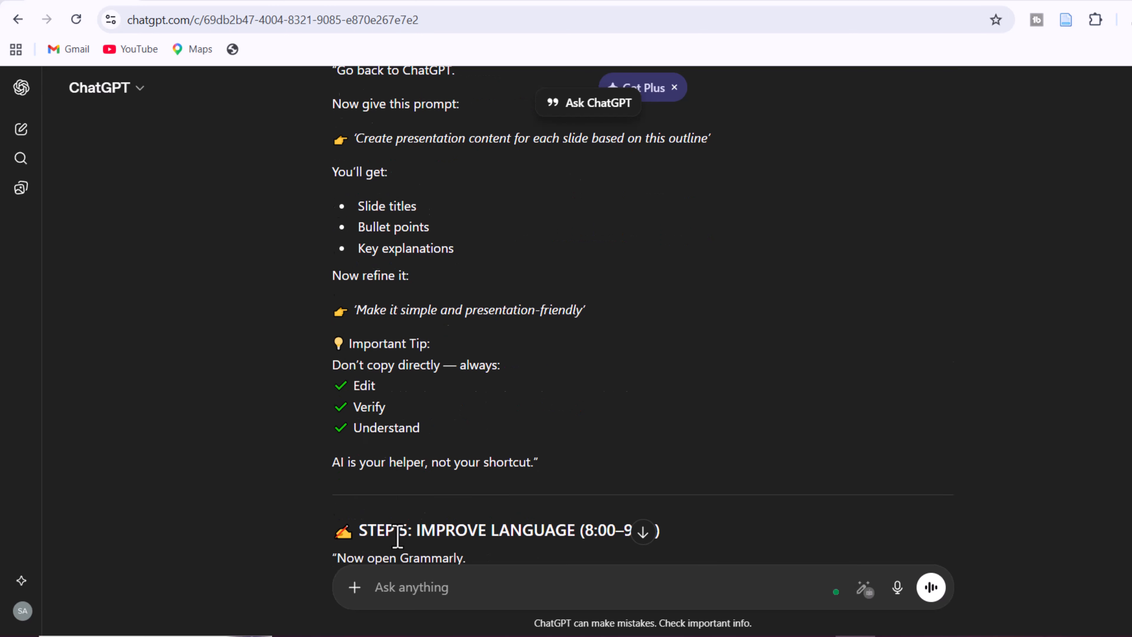
{"action": "scroll", "coordinate": [396, 542], "scroll_direction": "down", "scroll_amount": 20}
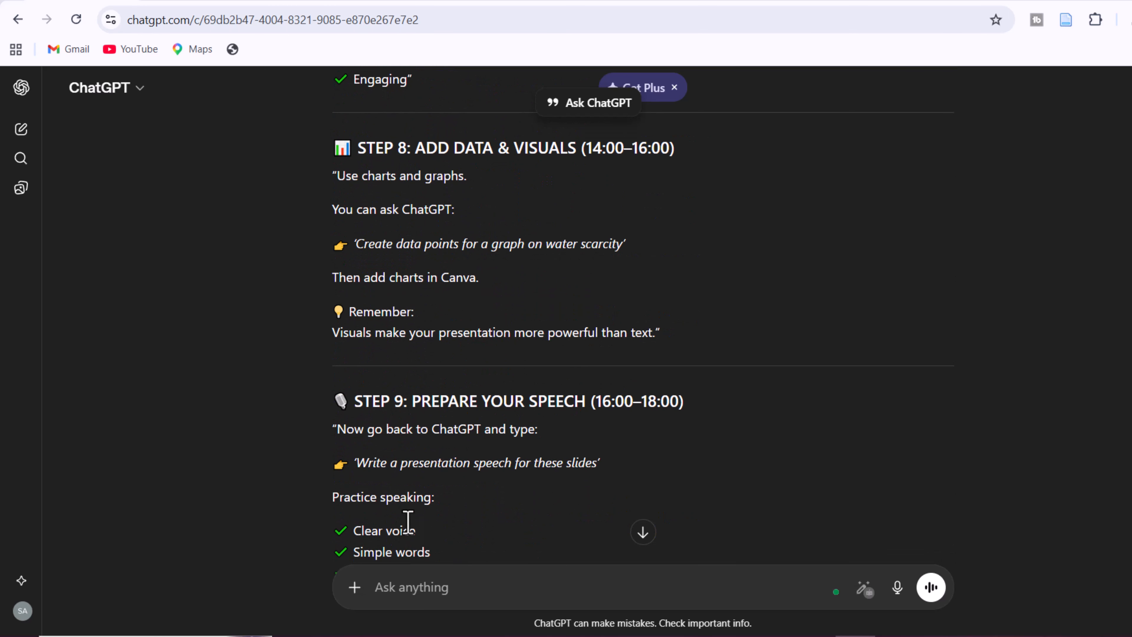
{"action": "left_click", "coordinate": [405, 605]}
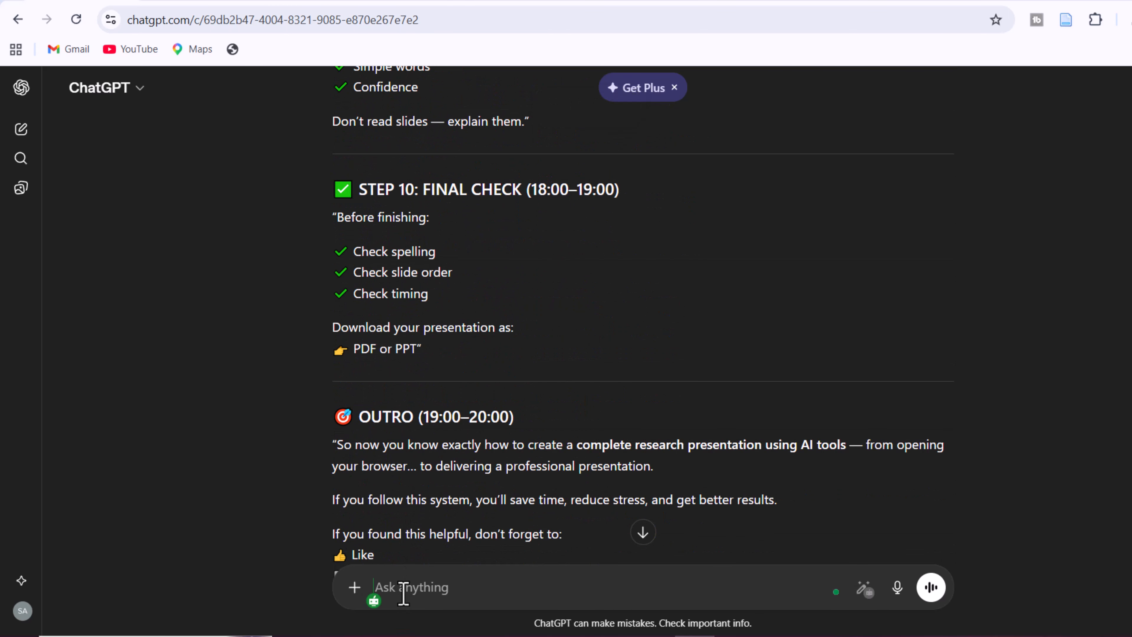
{"action": "right_click", "coordinate": [403, 593]}
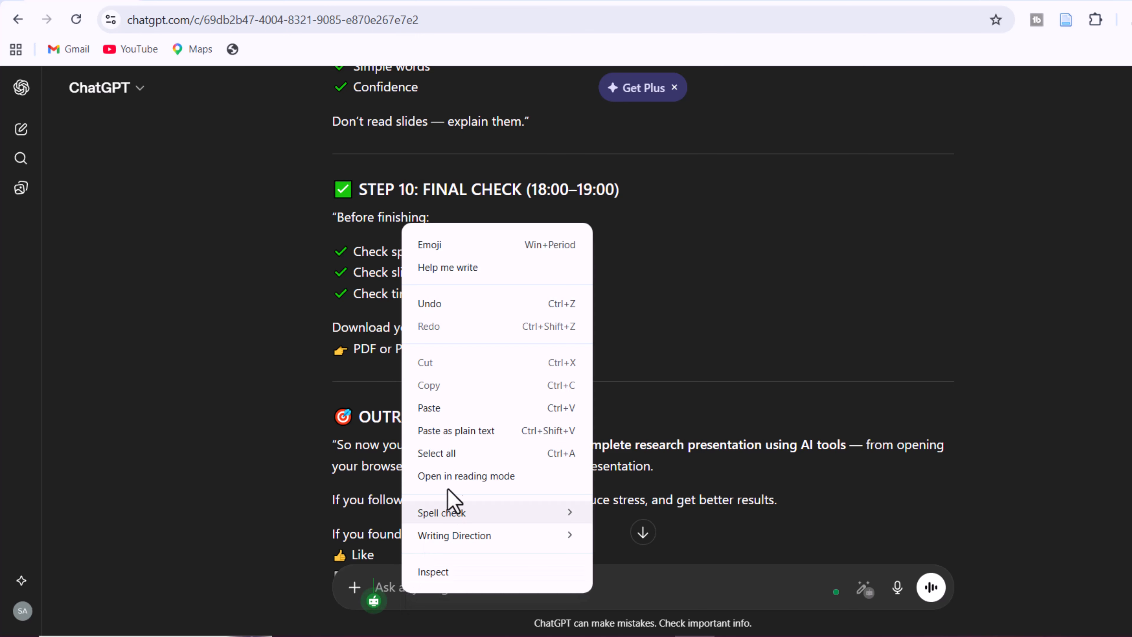
{"action": "left_click", "coordinate": [451, 409]}
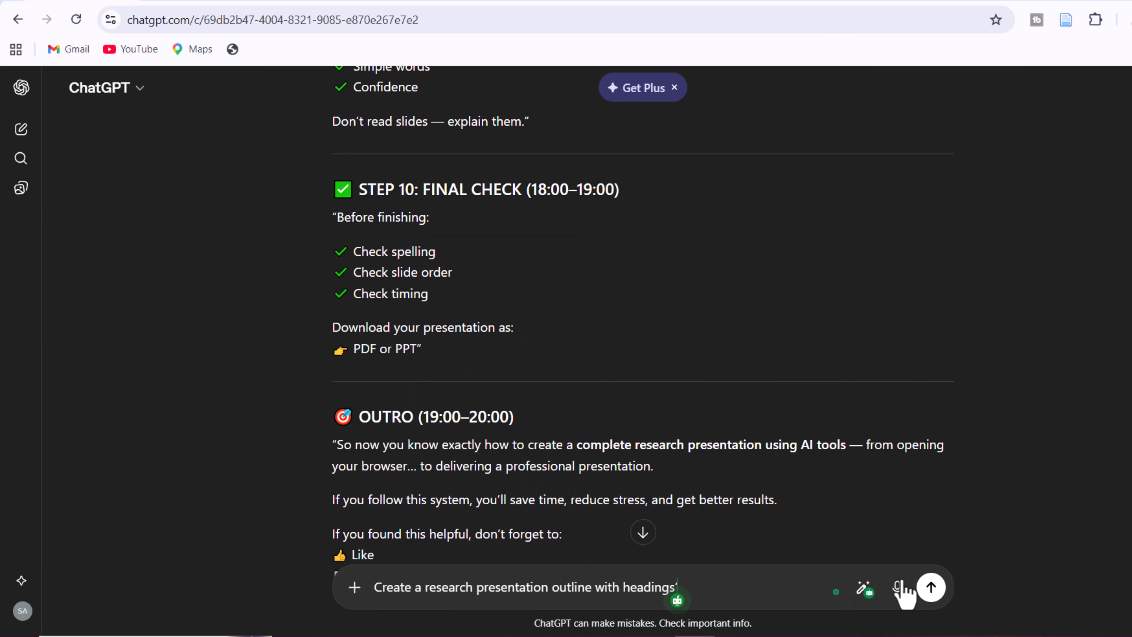
{"action": "scroll", "coordinate": [940, 481], "scroll_direction": "down", "scroll_amount": 5}
{"action": "scroll", "coordinate": [941, 464], "scroll_direction": "down", "scroll_amount": 10}
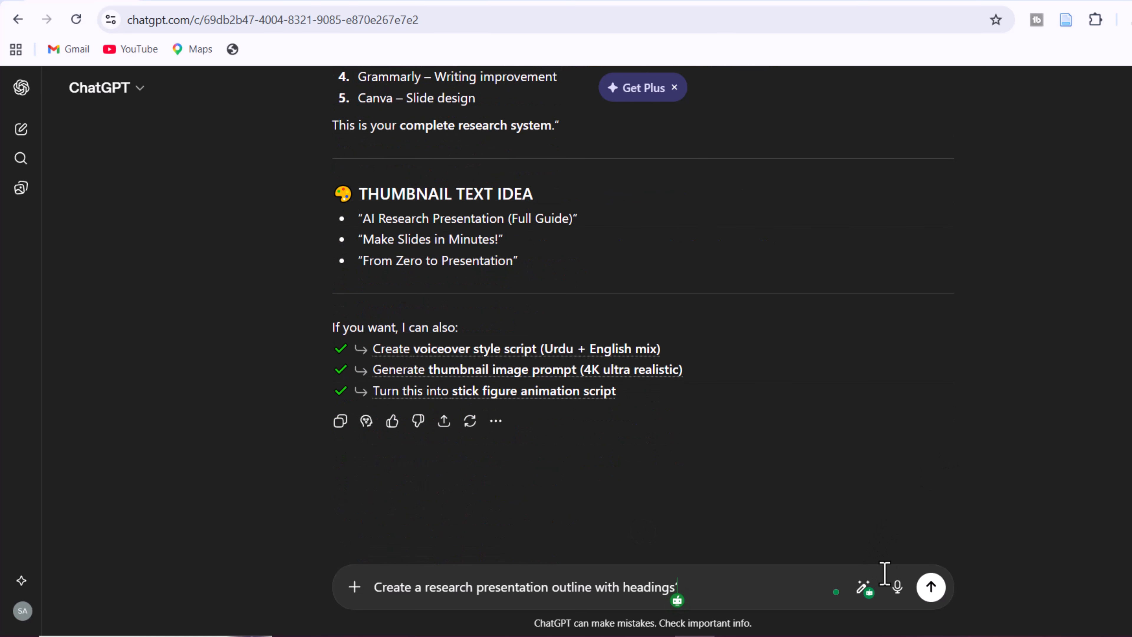
{"action": "left_click", "coordinate": [933, 586]}
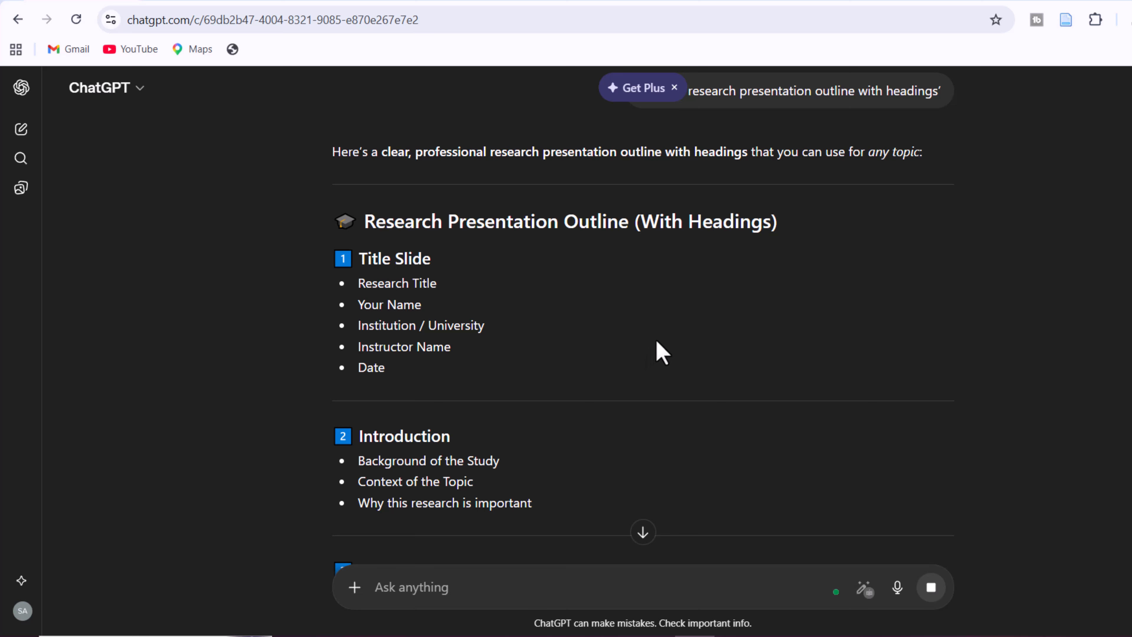
- Read through the generated research presentation outline, from the title slide to the Q&A slide and presentation tips
{"action": "scroll", "coordinate": [661, 352], "scroll_direction": "down", "scroll_amount": 2}
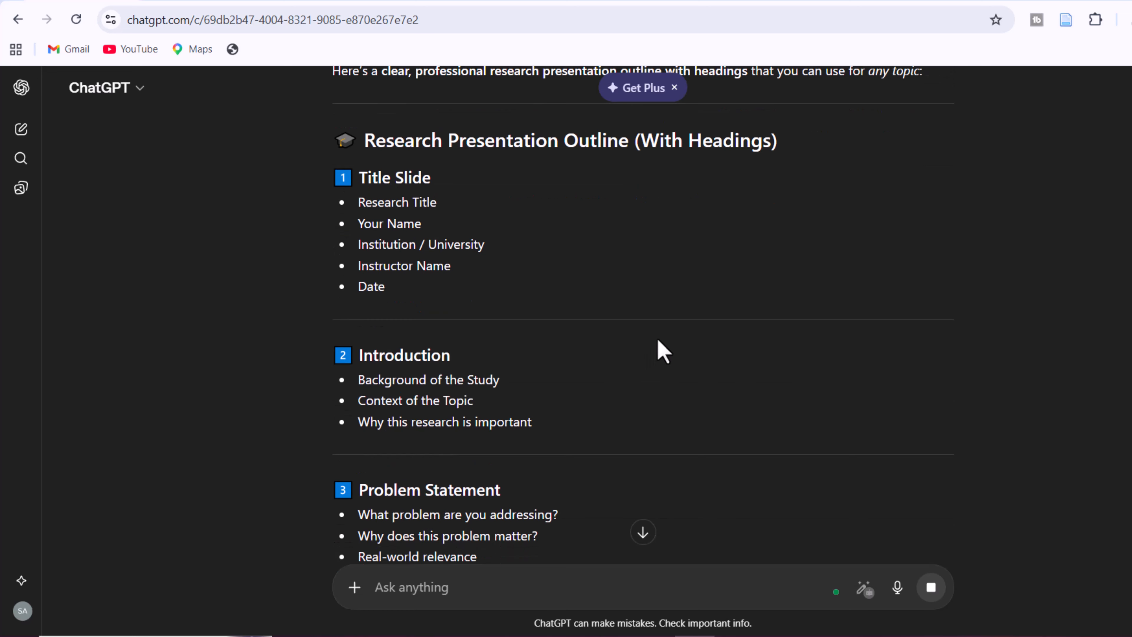
{"action": "scroll", "coordinate": [662, 352], "scroll_direction": "down", "scroll_amount": 2}
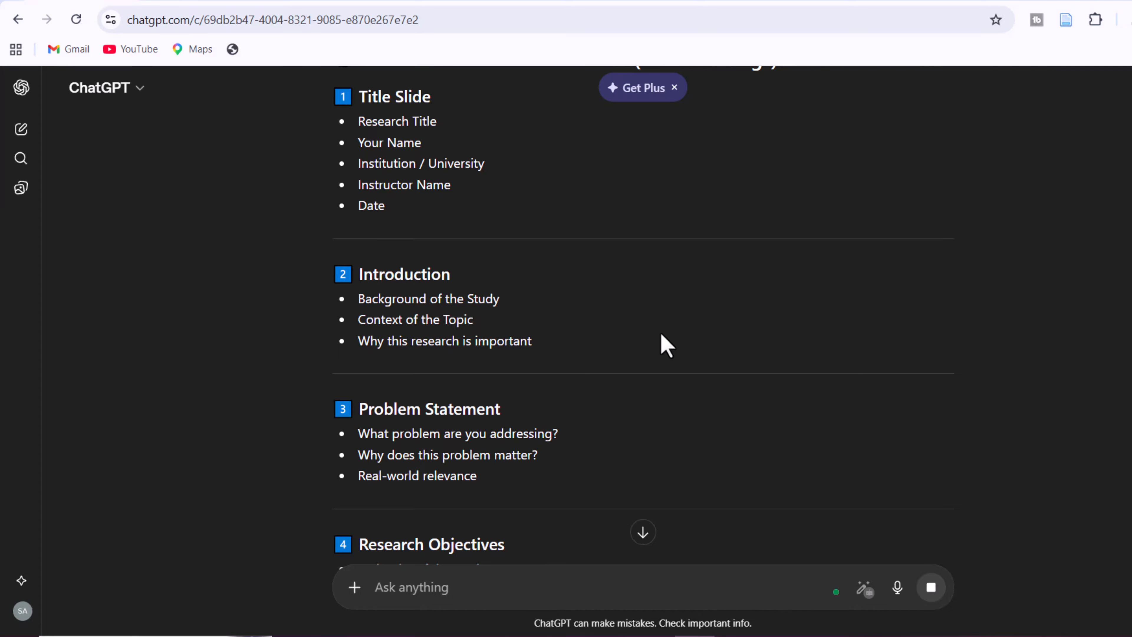
{"action": "scroll", "coordinate": [662, 332], "scroll_direction": "down", "scroll_amount": 4}
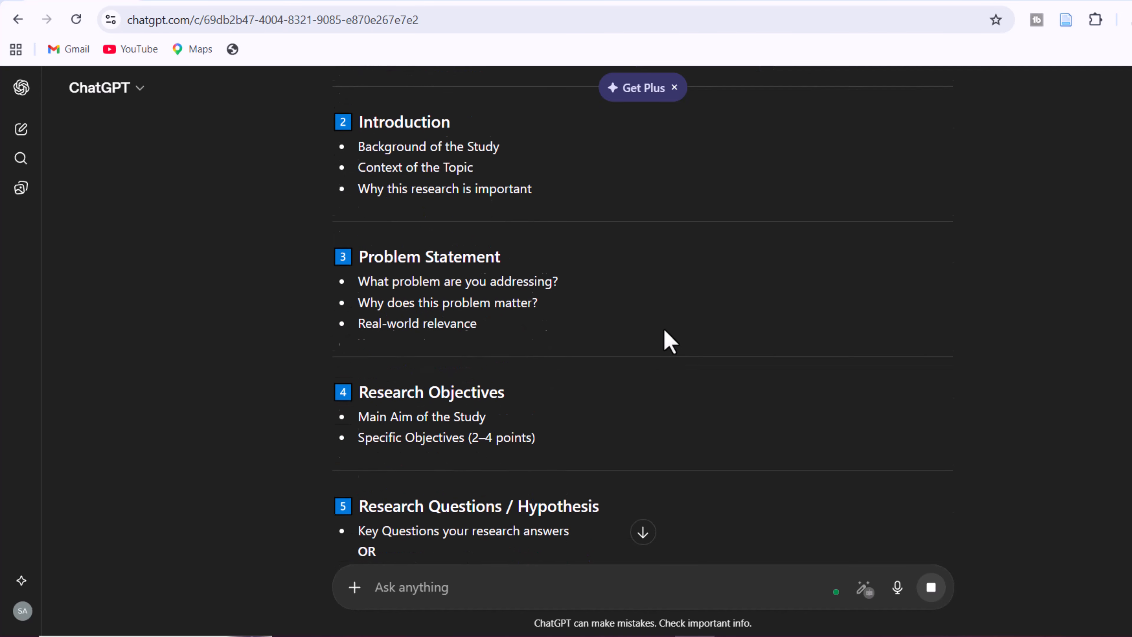
{"action": "scroll", "coordinate": [670, 324], "scroll_direction": "down", "scroll_amount": 4}
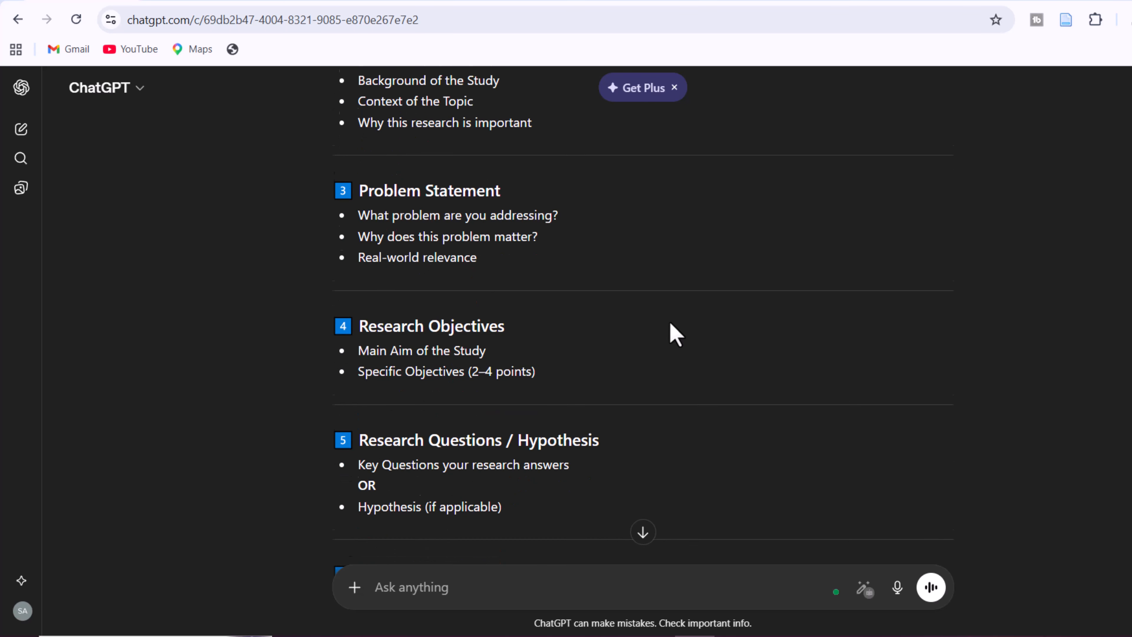
{"action": "scroll", "coordinate": [672, 318], "scroll_direction": "down", "scroll_amount": 4}
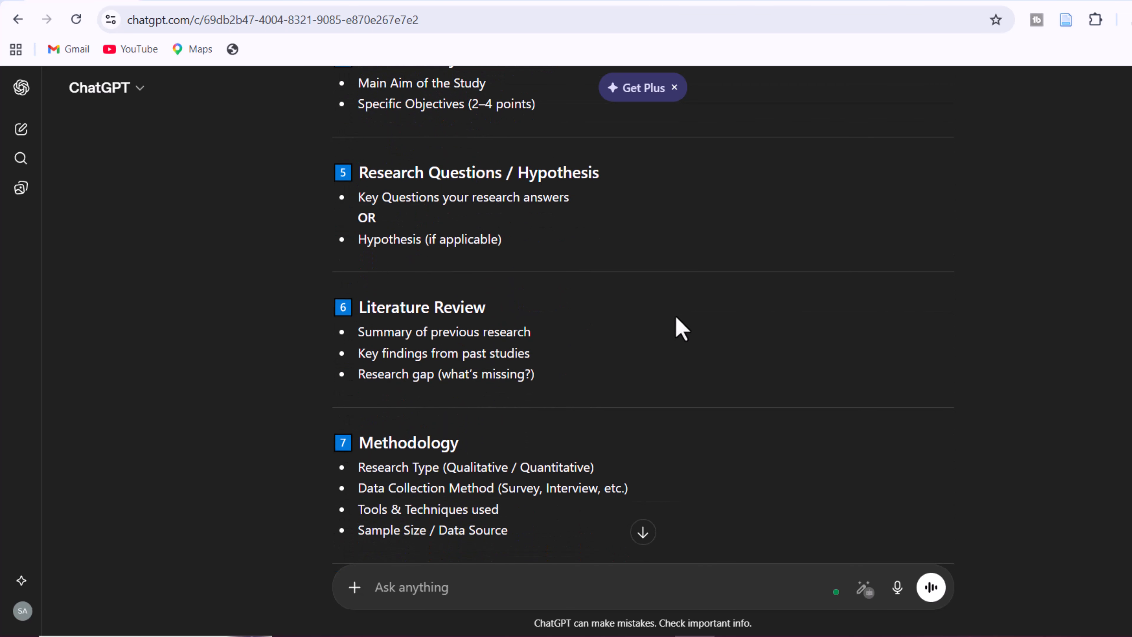
{"action": "scroll", "coordinate": [676, 316], "scroll_direction": "down", "scroll_amount": 2}
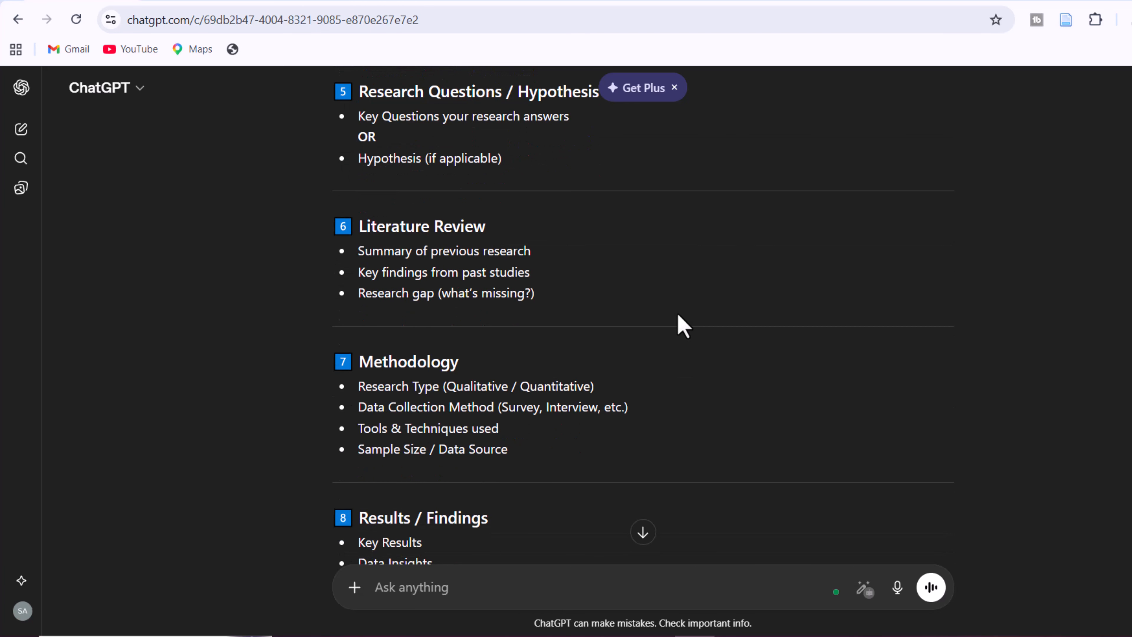
{"action": "scroll", "coordinate": [682, 326], "scroll_direction": "down", "scroll_amount": 2}
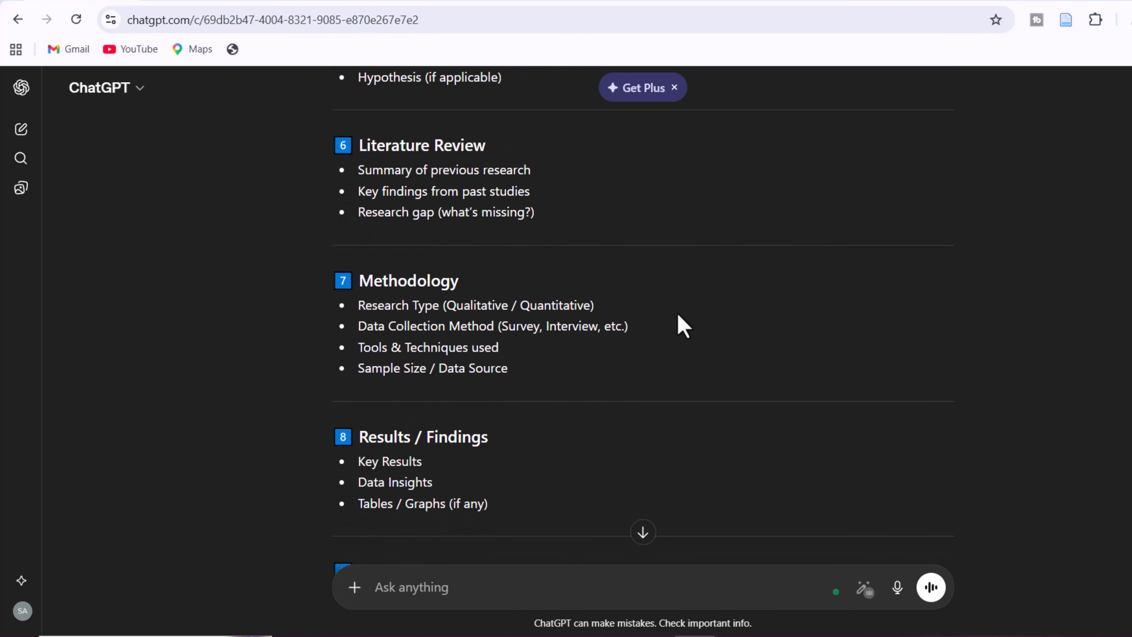
{"action": "scroll", "coordinate": [685, 323], "scroll_direction": "down", "scroll_amount": 4}
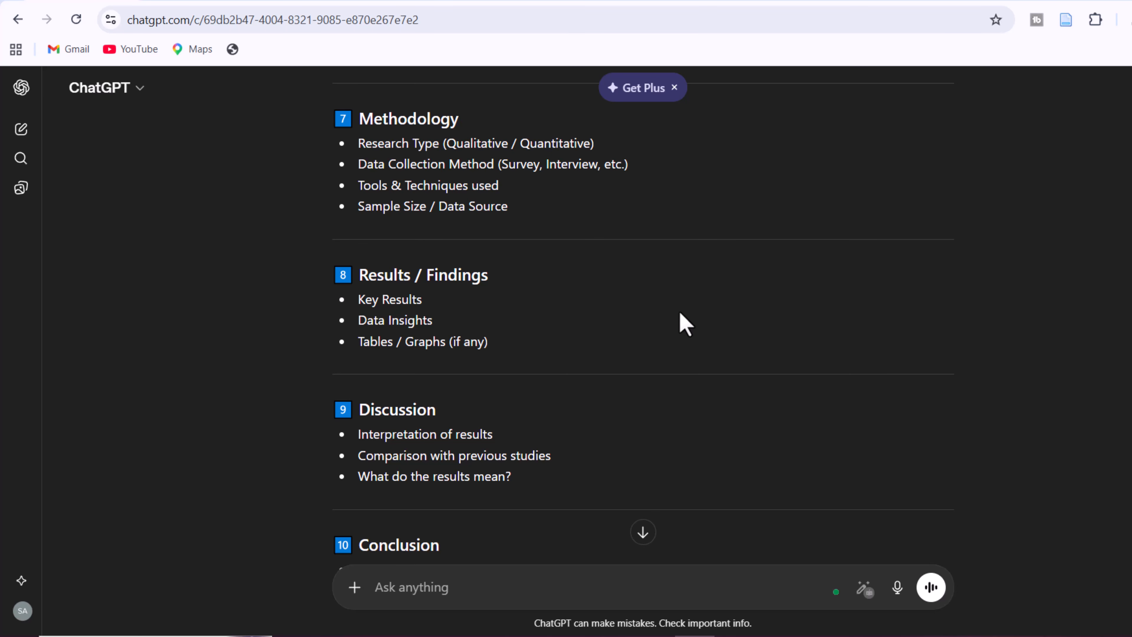
{"action": "scroll", "coordinate": [682, 319], "scroll_direction": "down", "scroll_amount": 2}
{"action": "scroll", "coordinate": [683, 319], "scroll_direction": "down", "scroll_amount": 4}
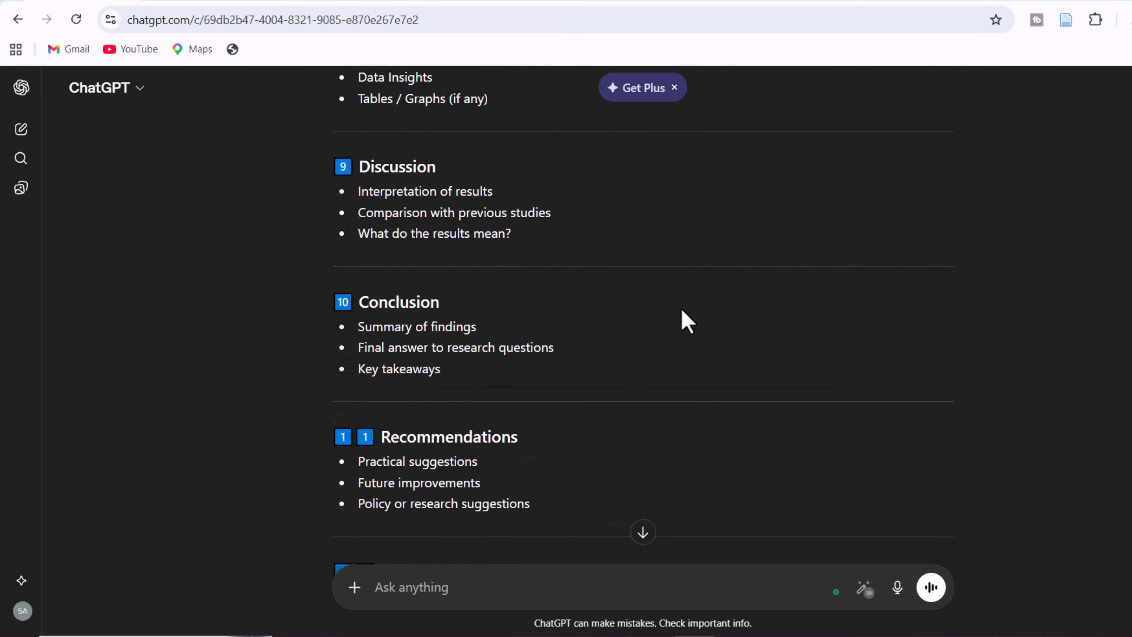
{"action": "scroll", "coordinate": [686, 321], "scroll_direction": "down", "scroll_amount": 2}
{"action": "scroll", "coordinate": [687, 321], "scroll_direction": "down", "scroll_amount": 4}
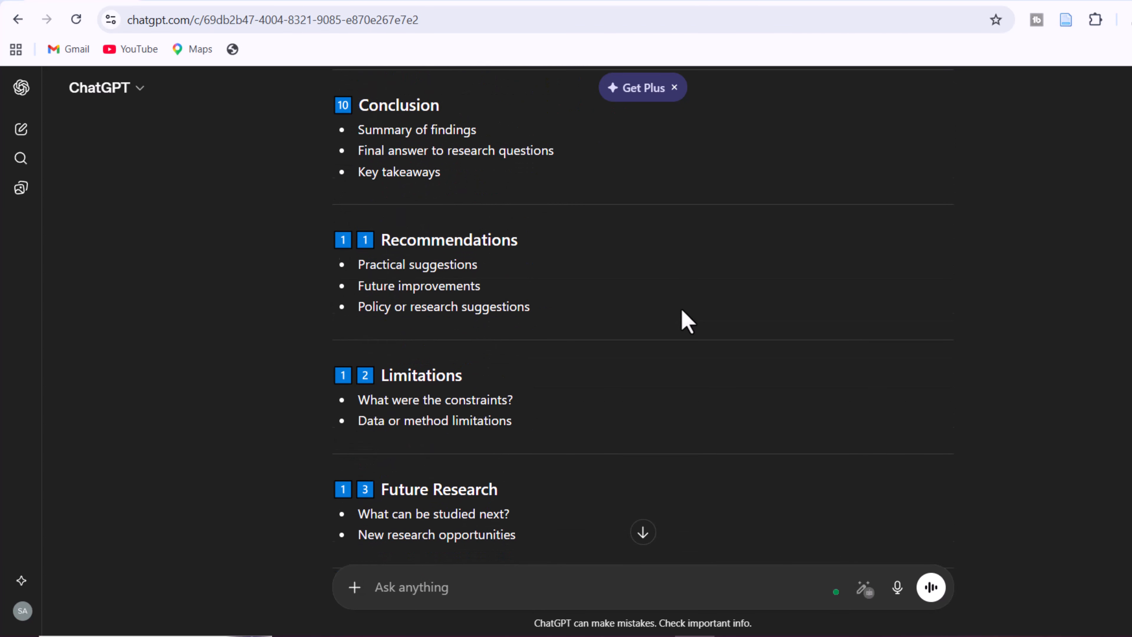
{"action": "scroll", "coordinate": [689, 321], "scroll_direction": "down", "scroll_amount": 2}
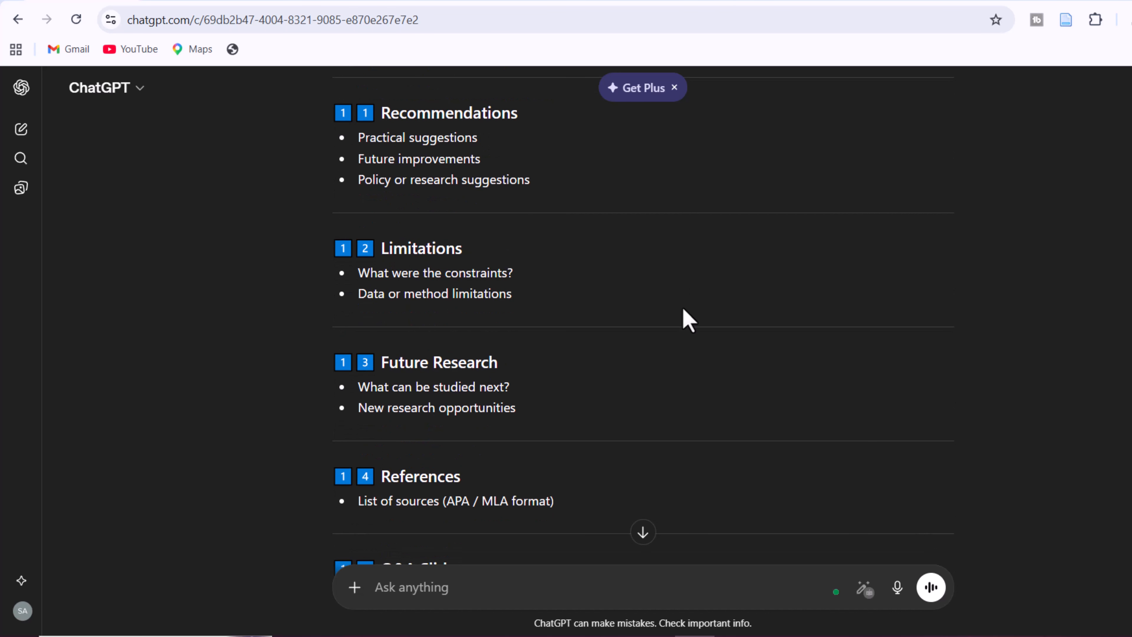
{"action": "scroll", "coordinate": [689, 320], "scroll_direction": "down", "scroll_amount": 2}
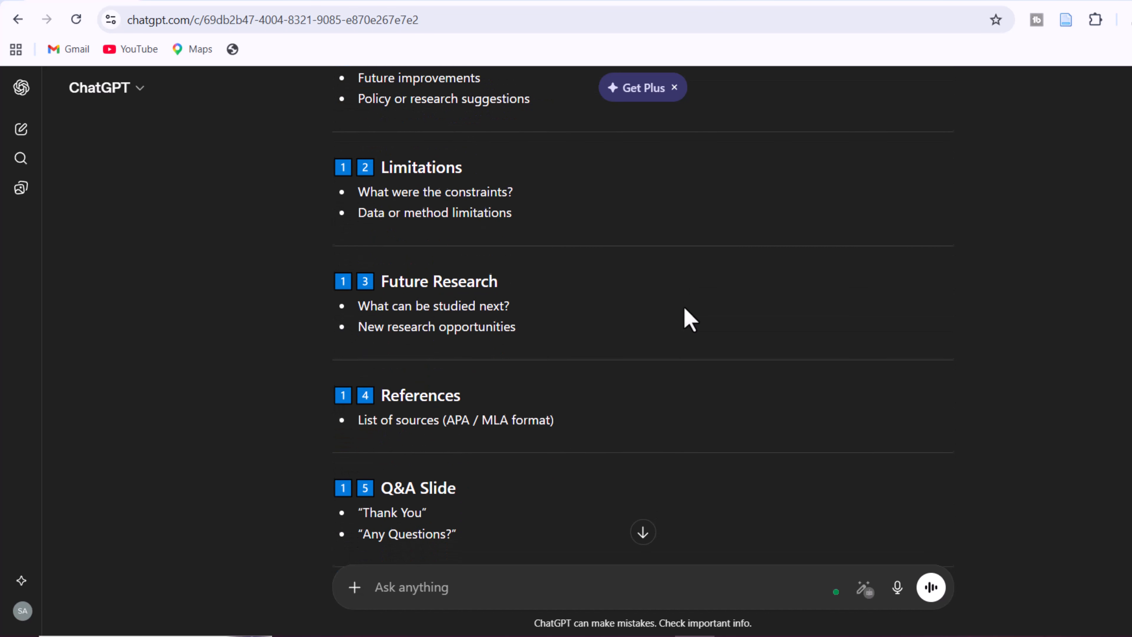
{"action": "scroll", "coordinate": [685, 308], "scroll_direction": "down", "scroll_amount": 2}
{"action": "scroll", "coordinate": [684, 308], "scroll_direction": "down", "scroll_amount": 2}
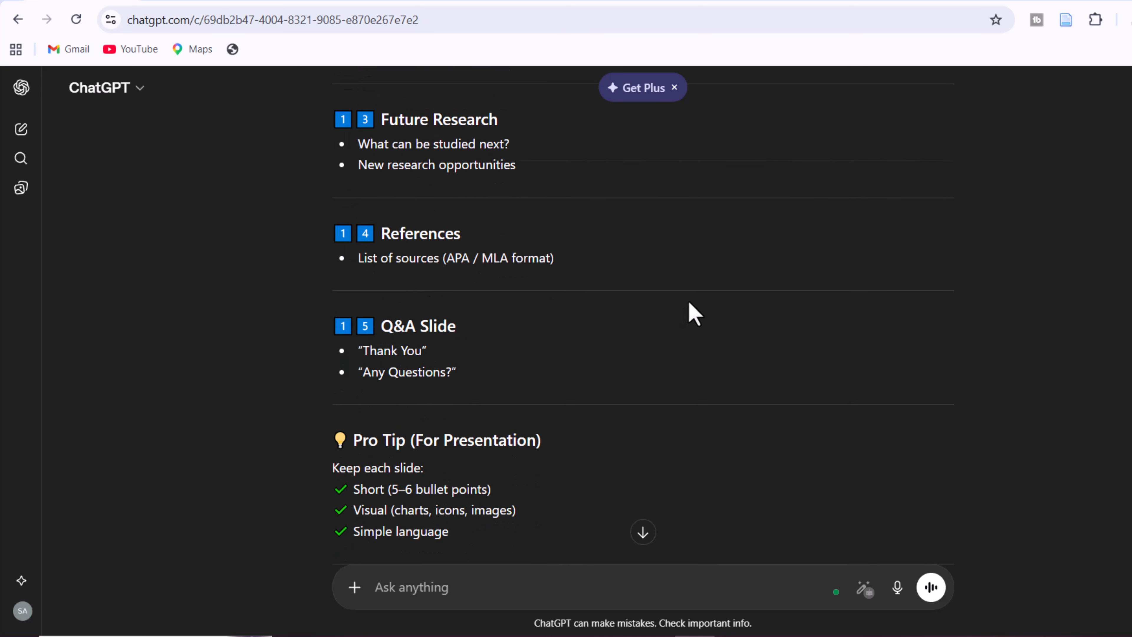
{"action": "scroll", "coordinate": [688, 304], "scroll_direction": "down", "scroll_amount": 4}
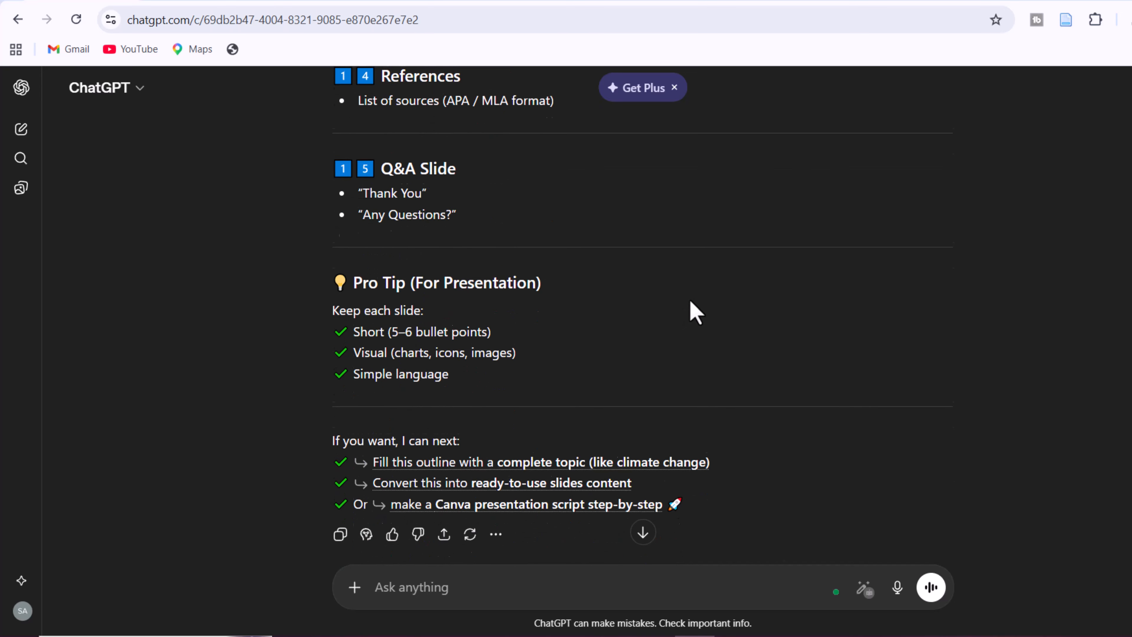
{"action": "scroll", "coordinate": [689, 301], "scroll_direction": "up", "scroll_amount": 6}
{"action": "scroll", "coordinate": [690, 301], "scroll_direction": "up", "scroll_amount": 6}
{"action": "scroll", "coordinate": [689, 301], "scroll_direction": "up", "scroll_amount": 2}
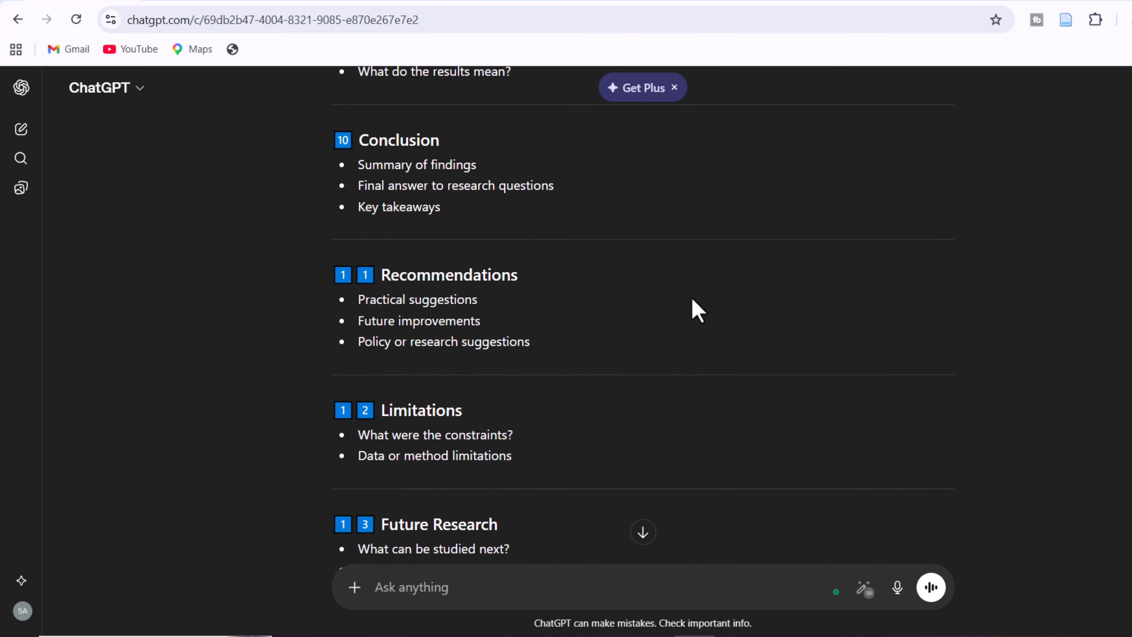
{"action": "scroll", "coordinate": [691, 298], "scroll_direction": "up", "scroll_amount": 5}
{"action": "scroll", "coordinate": [688, 283], "scroll_direction": "up", "scroll_amount": 9}
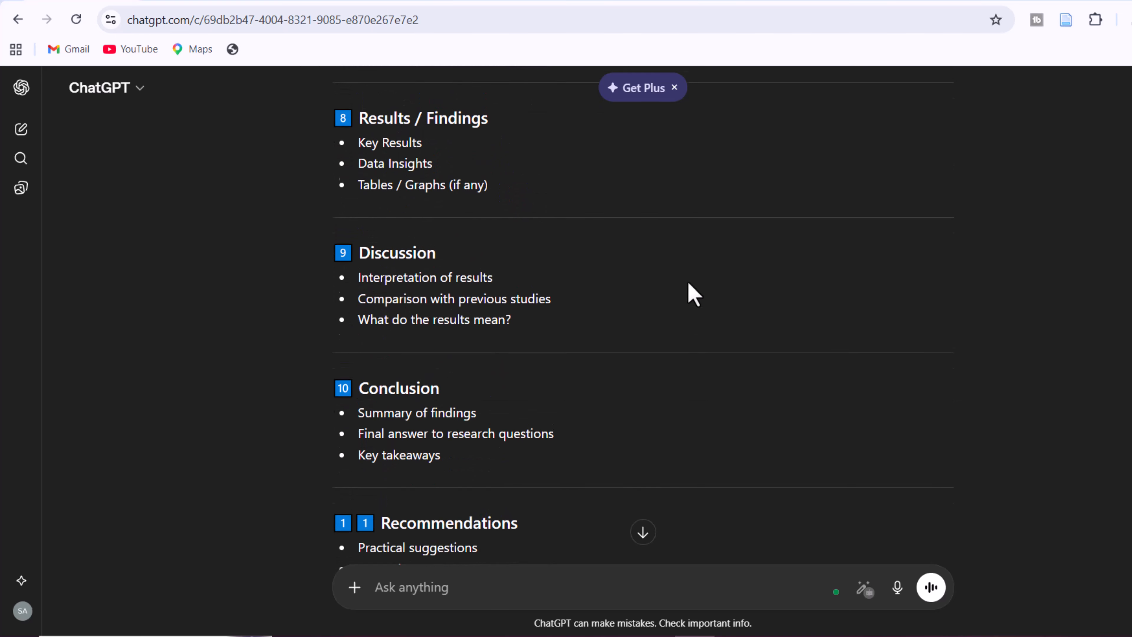
{"action": "scroll", "coordinate": [687, 278], "scroll_direction": "up", "scroll_amount": 3}
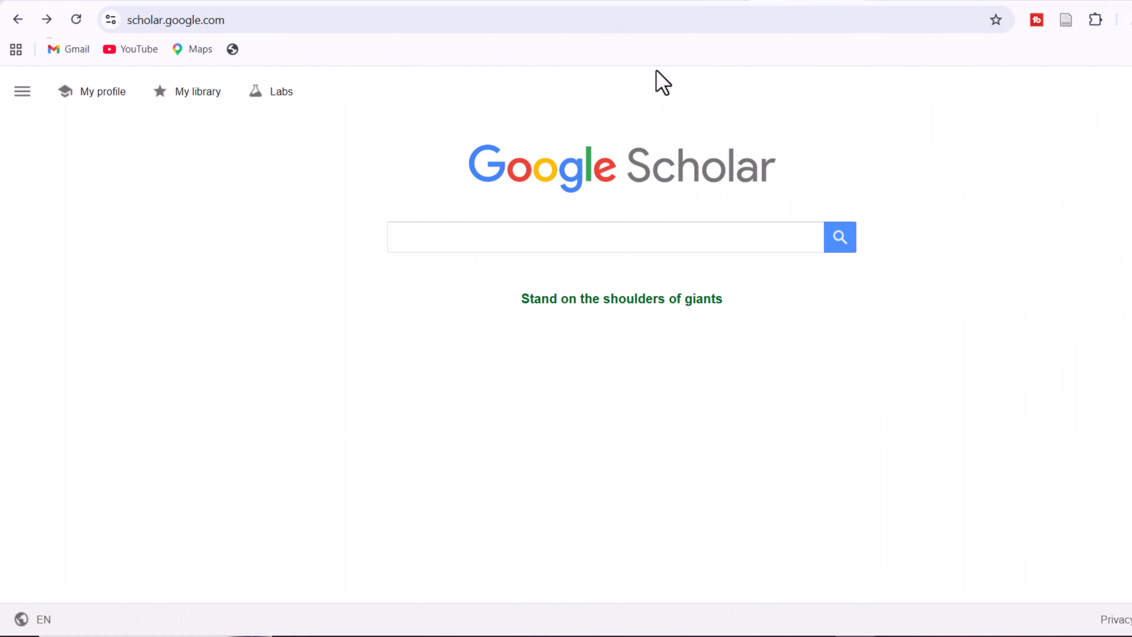
- Search Google Scholar for the copied topic "Impacts of climate change on water resources"
{"action": "left_click", "coordinate": [528, 241]}
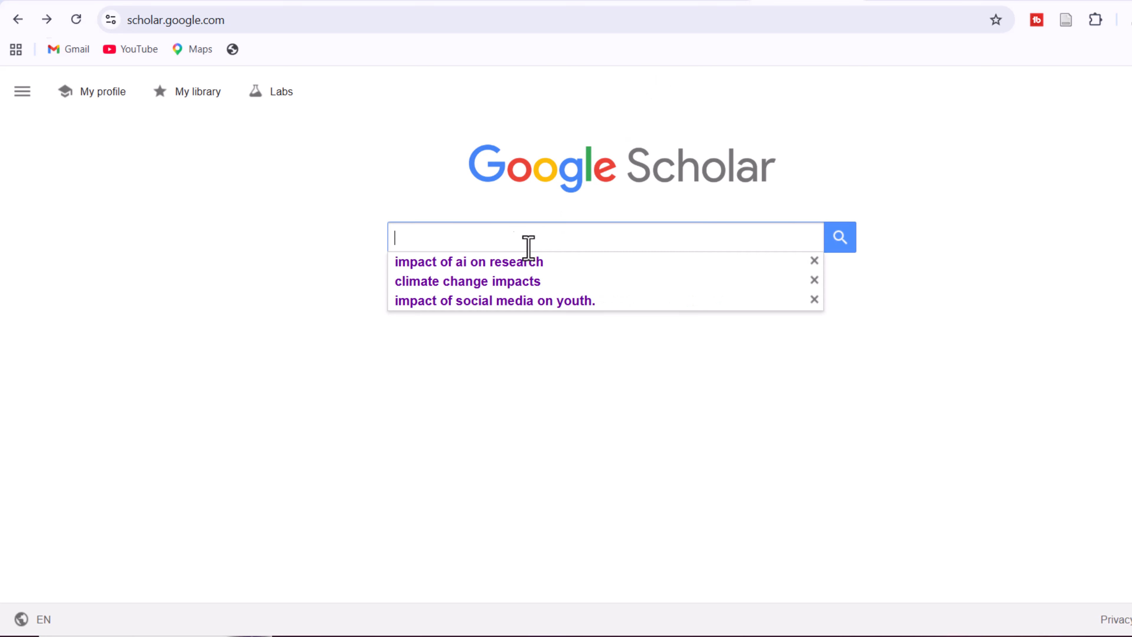
{"action": "right_click", "coordinate": [488, 233]}
{"action": "left_click", "coordinate": [519, 436]}
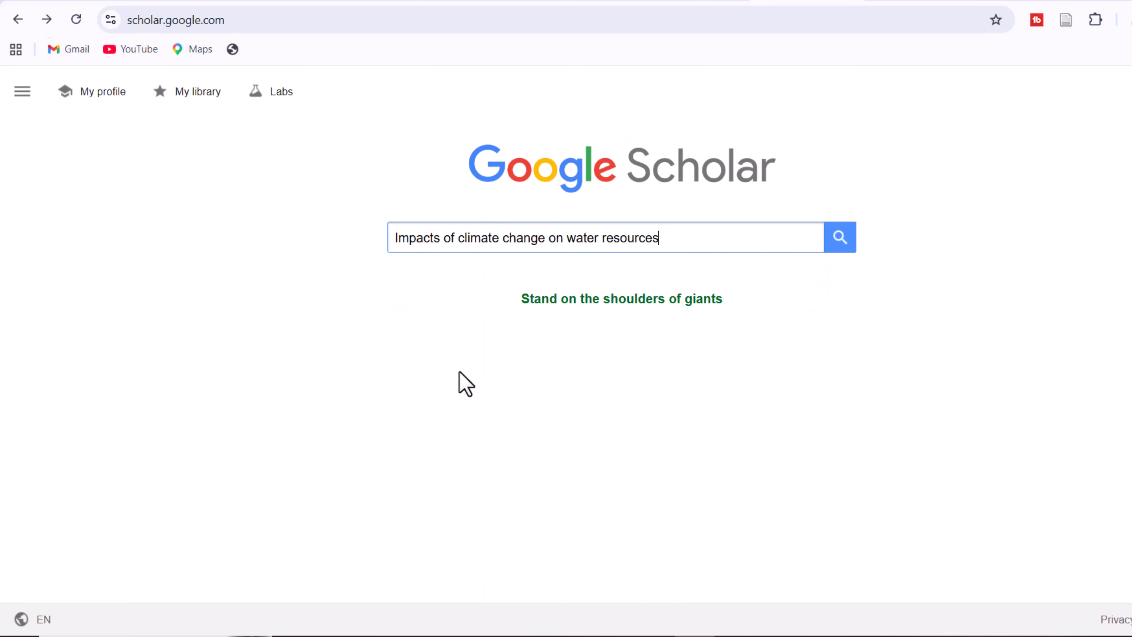
{"action": "left_click", "coordinate": [847, 248]}
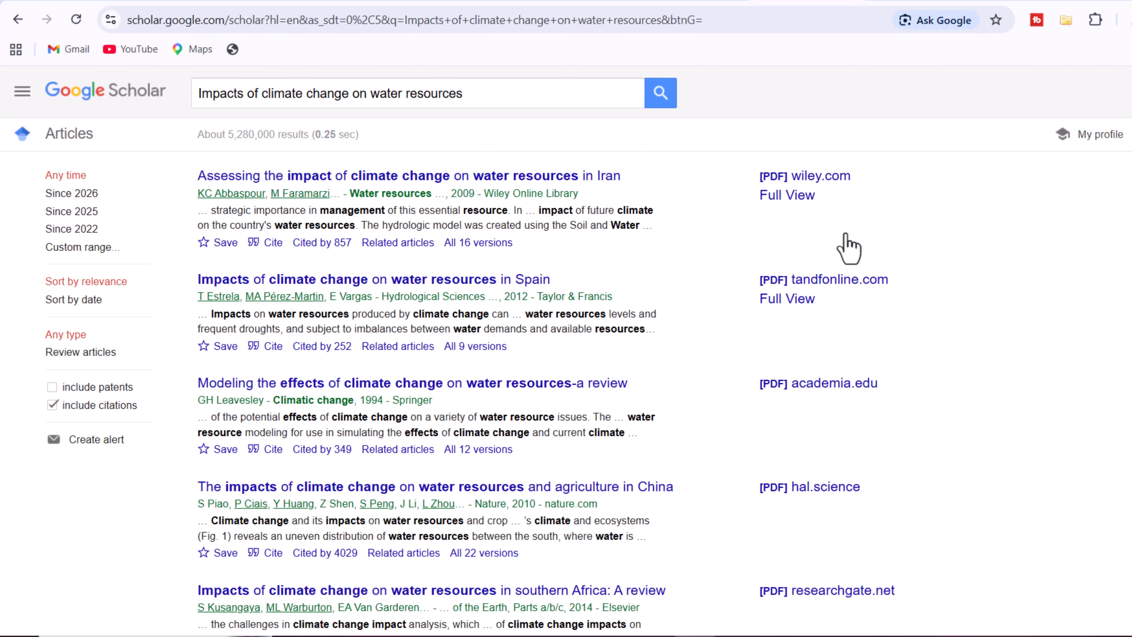
- Download the wiley.com PDF of "Assessing the impact of climate change on water resources in Iran" and return to the search results
{"action": "scroll", "coordinate": [563, 267], "scroll_direction": "down", "scroll_amount": 12}
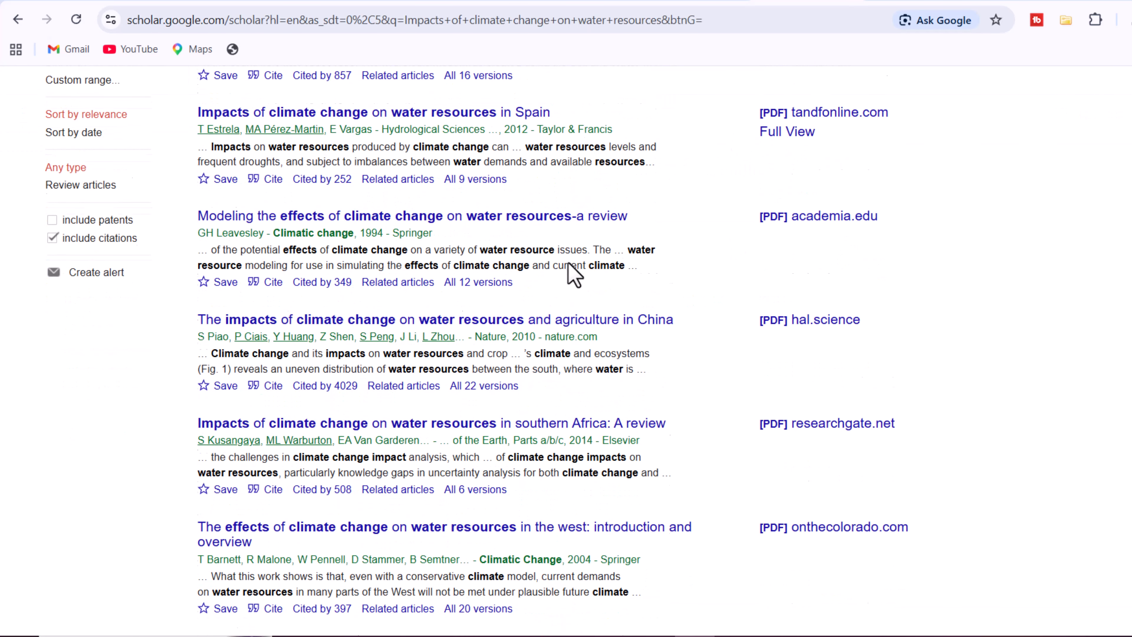
{"action": "scroll", "coordinate": [585, 232], "scroll_direction": "up", "scroll_amount": 12}
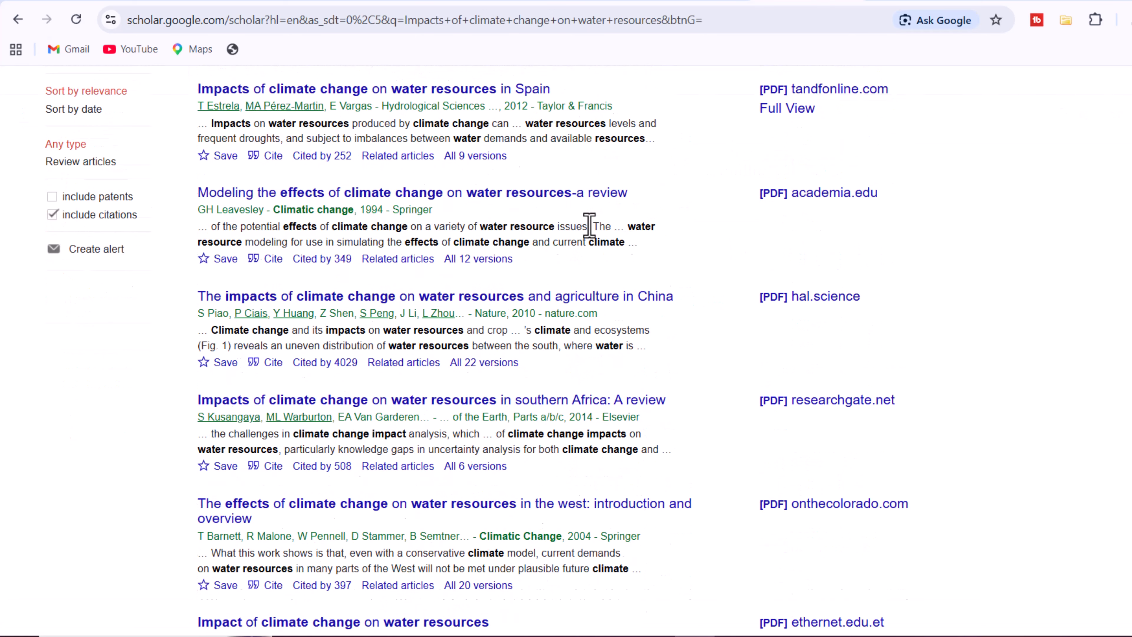
{"action": "left_click", "coordinate": [787, 178]}
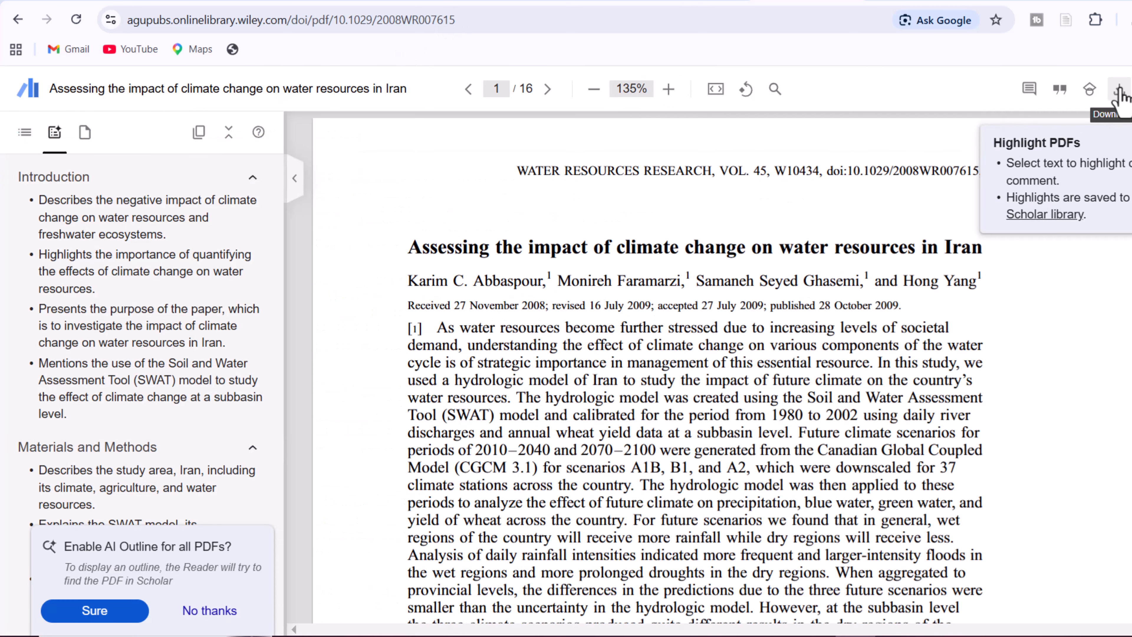
{"action": "left_click", "coordinate": [1120, 91]}
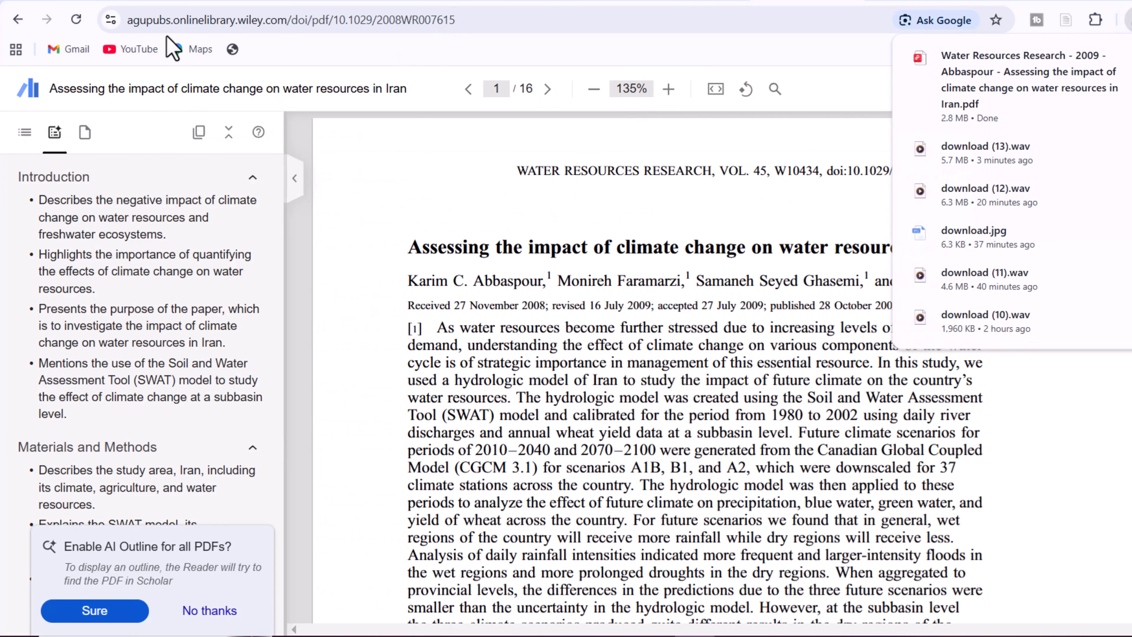
{"action": "left_click", "coordinate": [18, 19]}
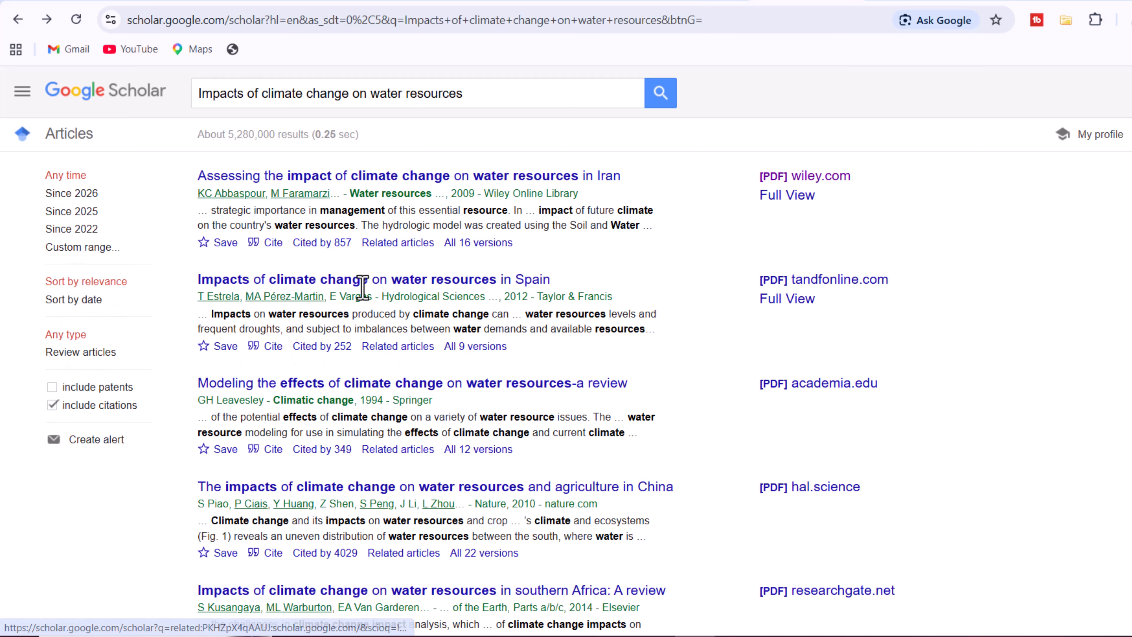
- Download the tandfonline.com PDF of "Impacts of climate change on water resources in Spain" and return to the search results
{"action": "left_click", "coordinate": [774, 299]}
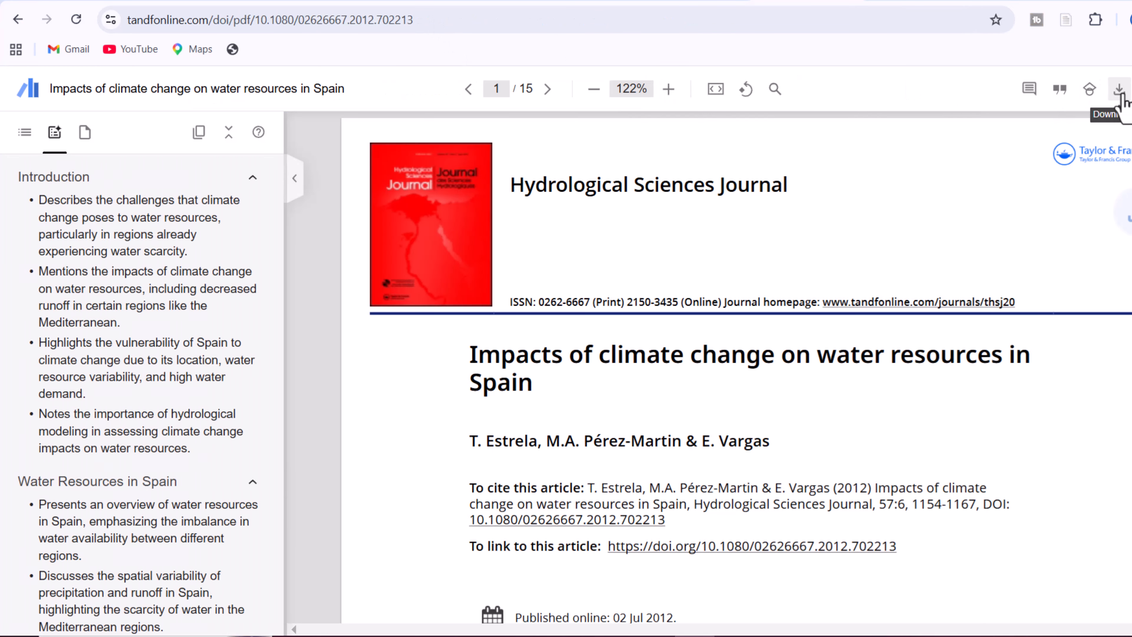
{"action": "left_click", "coordinate": [1118, 88]}
{"action": "left_click", "coordinate": [18, 20]}
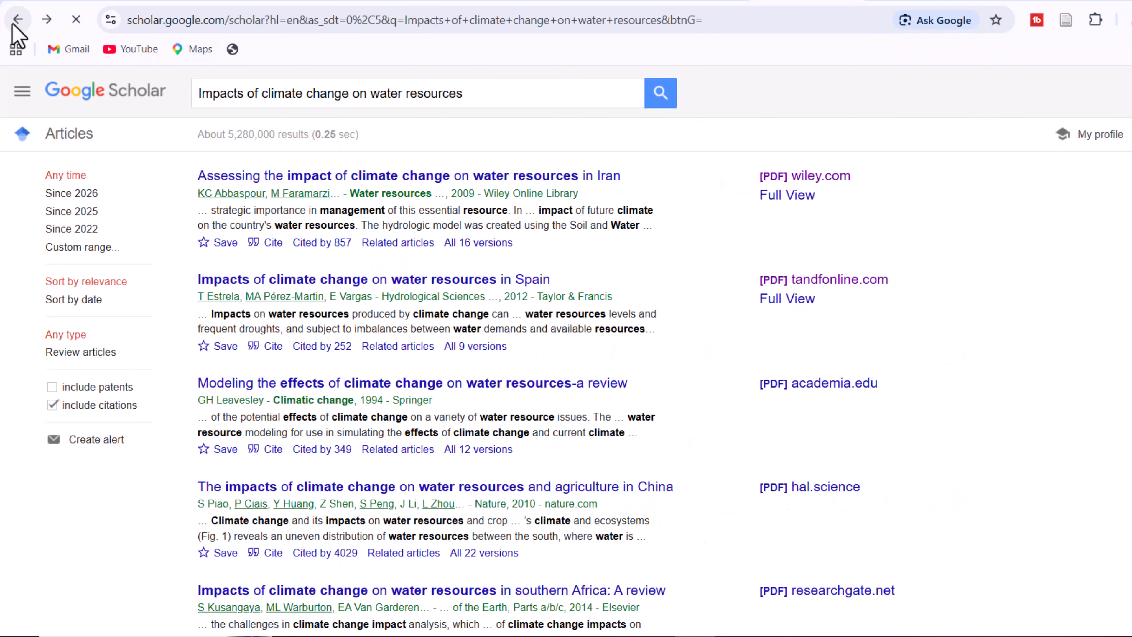
- Download the academia.edu PDF of "Modeling the effects of climate change on water resources-a review" and return to the search results
{"action": "scroll", "coordinate": [689, 334], "scroll_direction": "down", "scroll_amount": 2}
{"action": "left_click", "coordinate": [774, 308]}
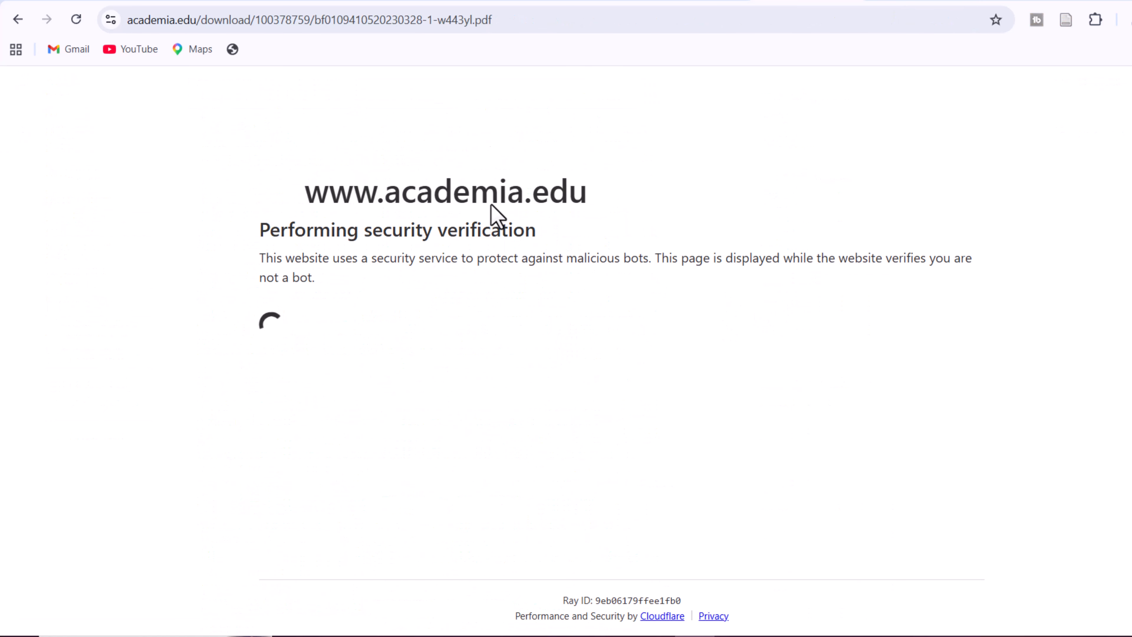
{"action": "left_click", "coordinate": [1120, 91]}
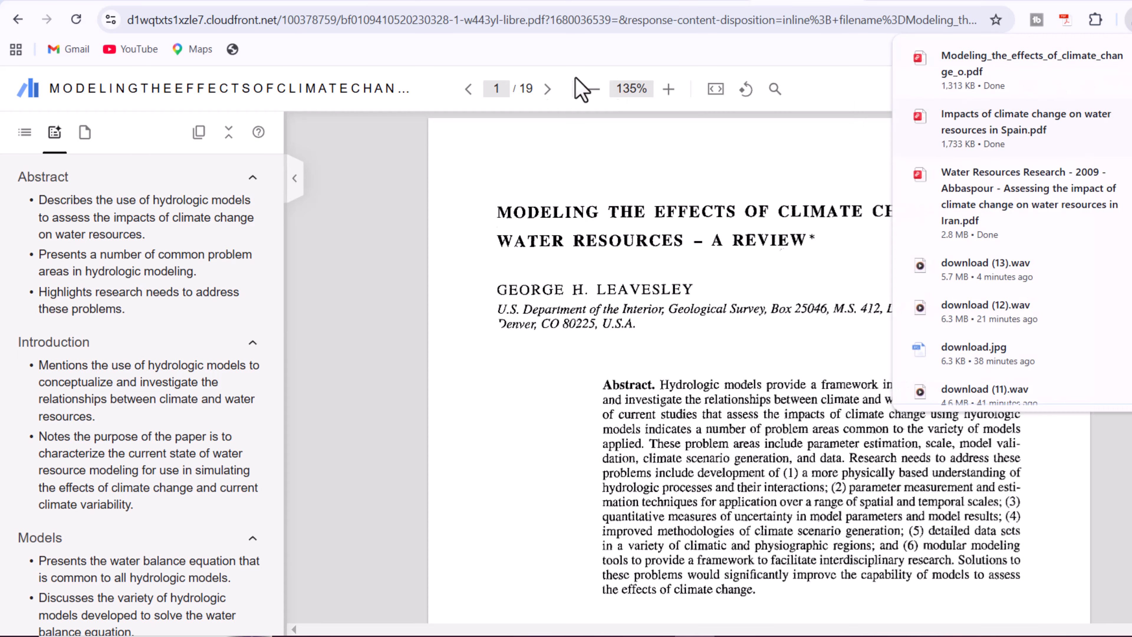
{"action": "key", "text": "alt+Left"}
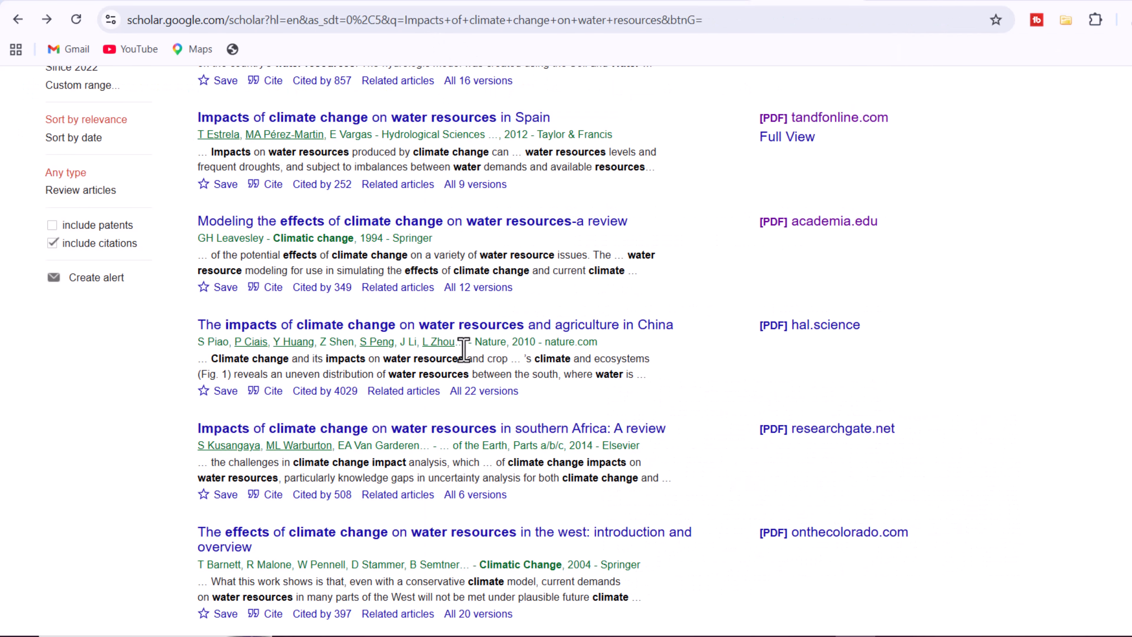
- Download the hal.science PDF of "The impacts of climate change on water resources and agriculture in China"
{"action": "left_click", "coordinate": [785, 336]}
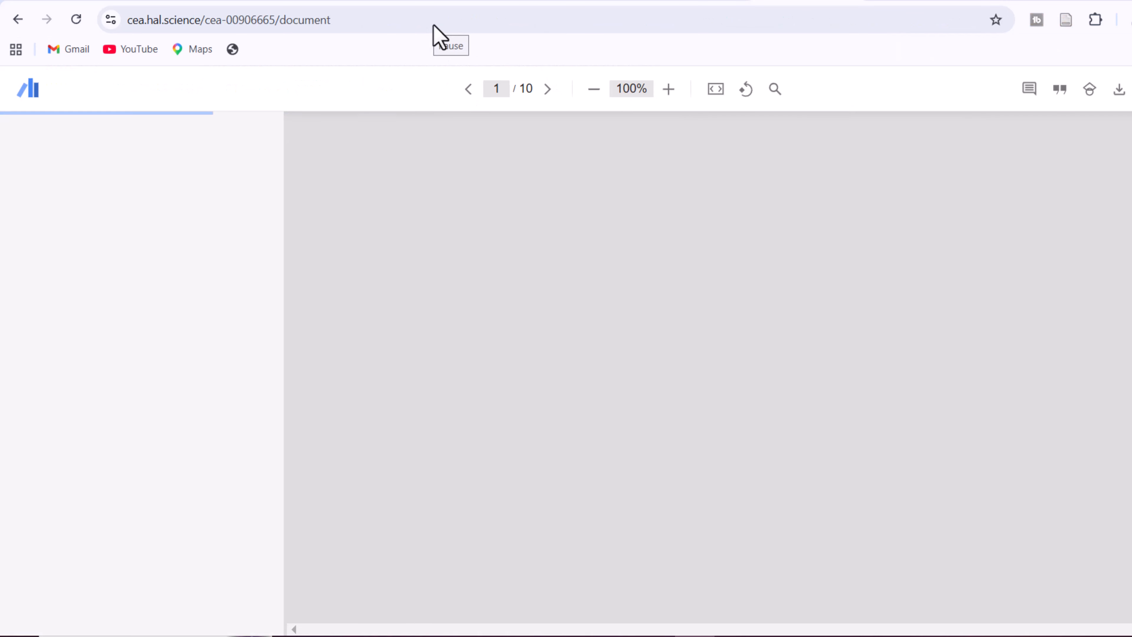
{"action": "scroll", "coordinate": [1011, 476], "scroll_direction": "down", "scroll_amount": 3}
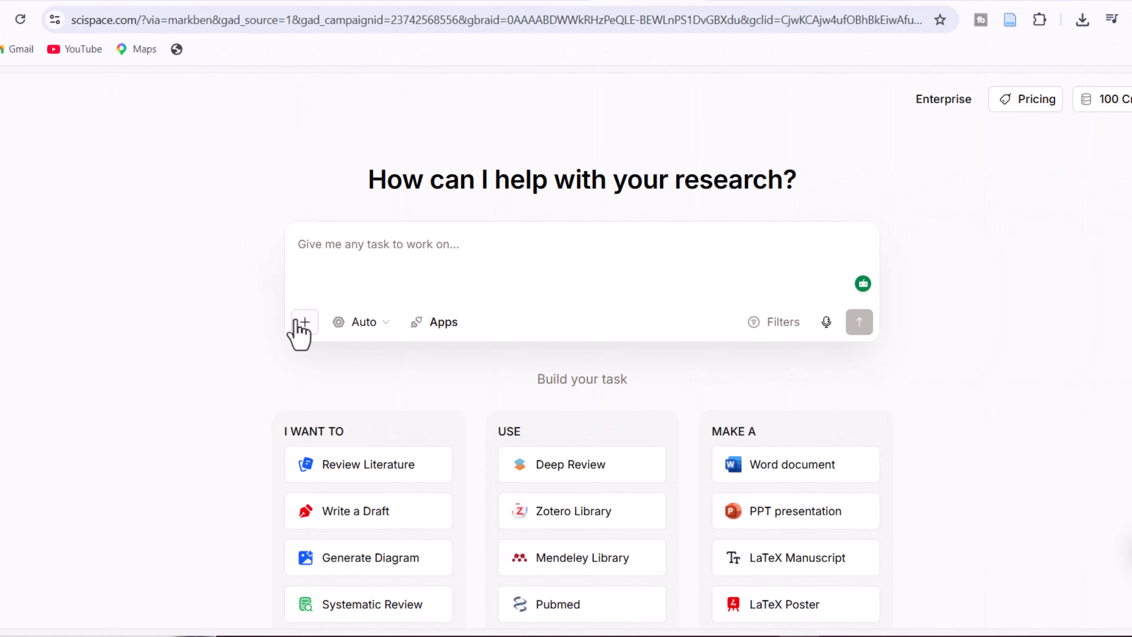
- Switch to SciSpace and attach the downloaded PDF "Impacts of climate change on water resources in Spain" to the task prompt
{"action": "left_click", "coordinate": [300, 323]}
{"action": "left_click", "coordinate": [352, 355]}
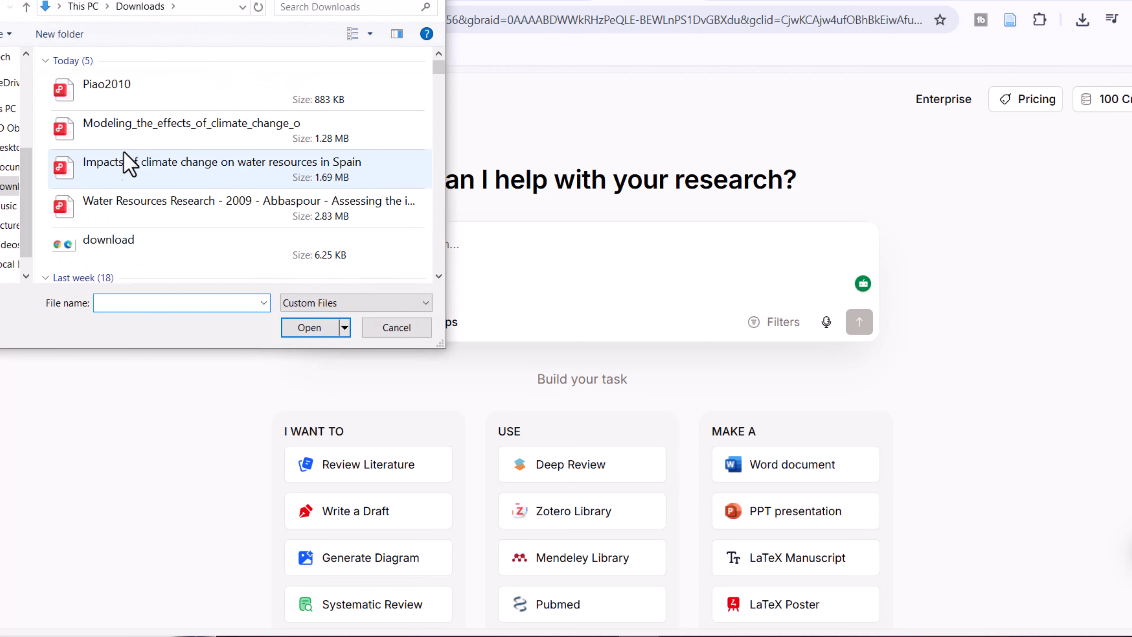
{"action": "left_click", "coordinate": [129, 172]}
{"action": "left_click", "coordinate": [296, 327]}
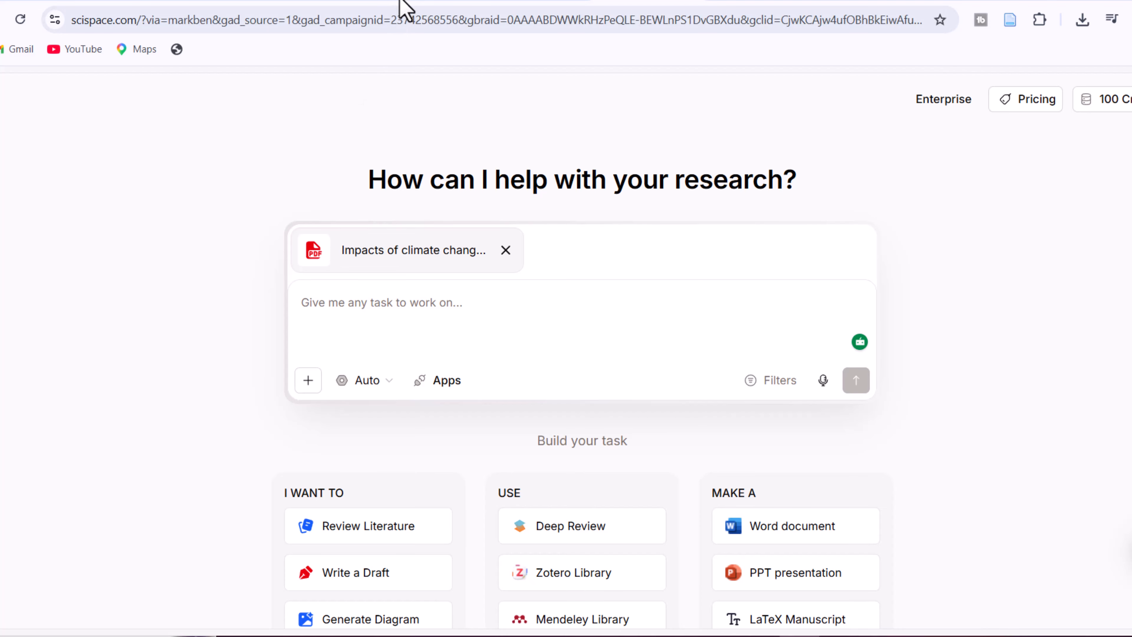
- Try to attach the downloaded paper Modeling_the_effects_of_climate_change_o to the same task as a second file
{"action": "left_click", "coordinate": [308, 380]}
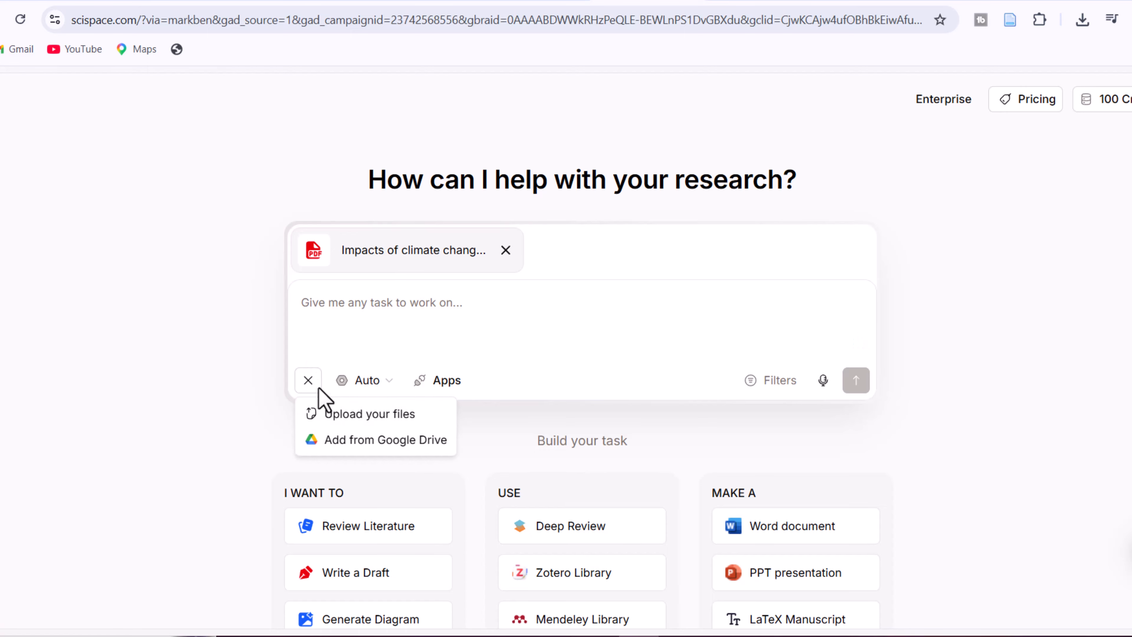
{"action": "left_click", "coordinate": [330, 415]}
{"action": "scroll", "coordinate": [190, 219], "scroll_direction": "up", "scroll_amount": 5}
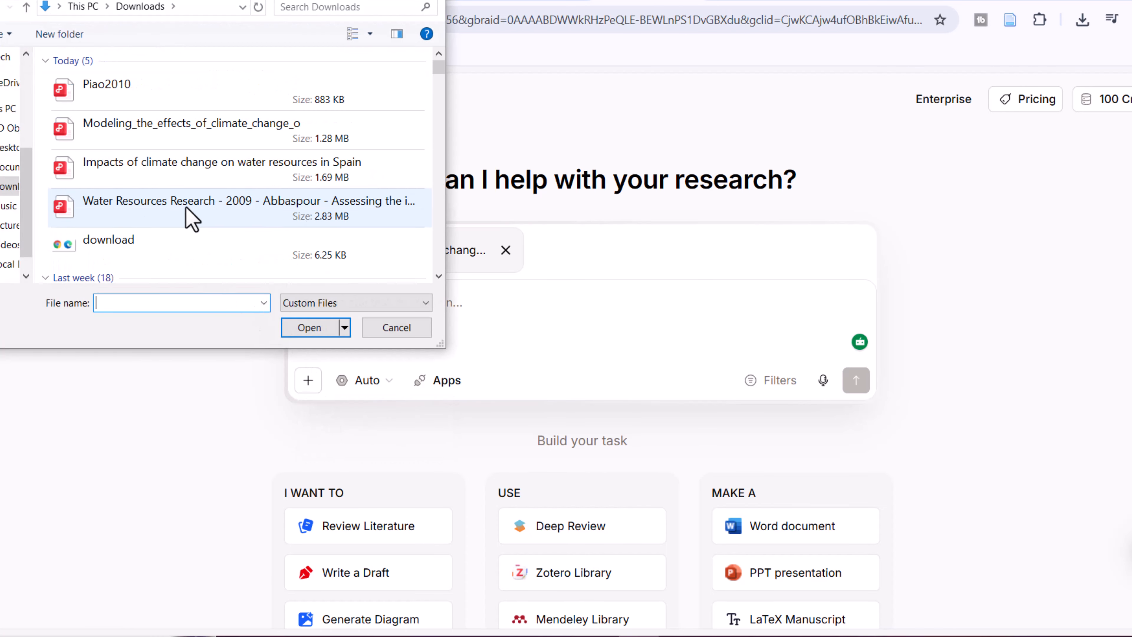
{"action": "left_click", "coordinate": [172, 144]}
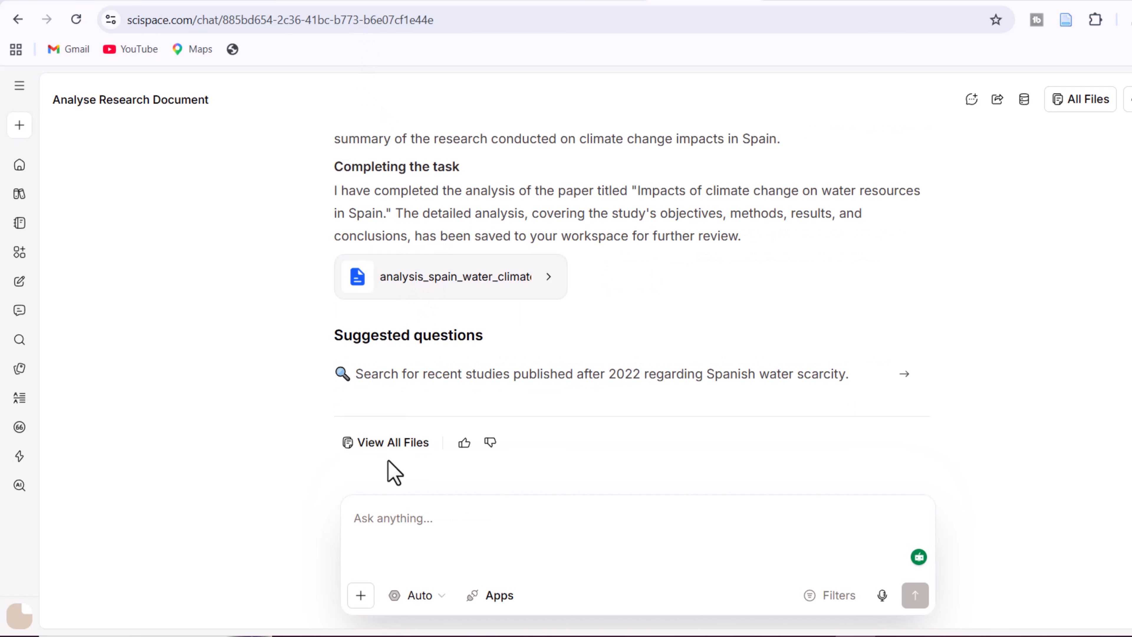
- View all files of the finished task and read through the objectives, methods, results and summary in analysis_spain_water_climate.md
{"action": "left_click", "coordinate": [389, 444]}
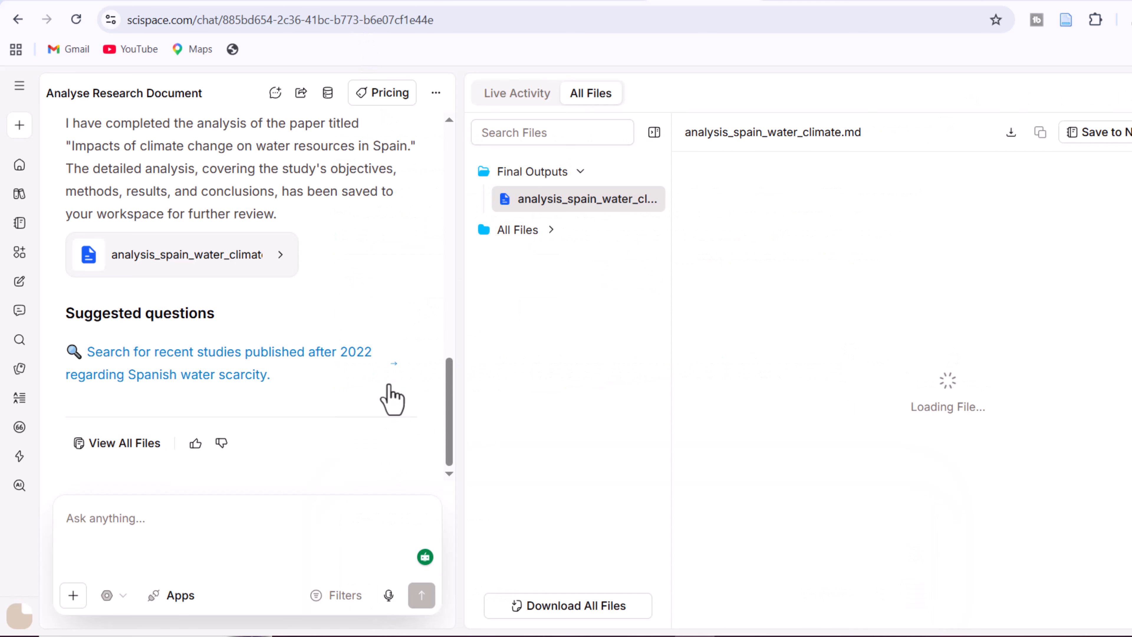
{"action": "scroll", "coordinate": [768, 217], "scroll_direction": "down", "scroll_amount": 10}
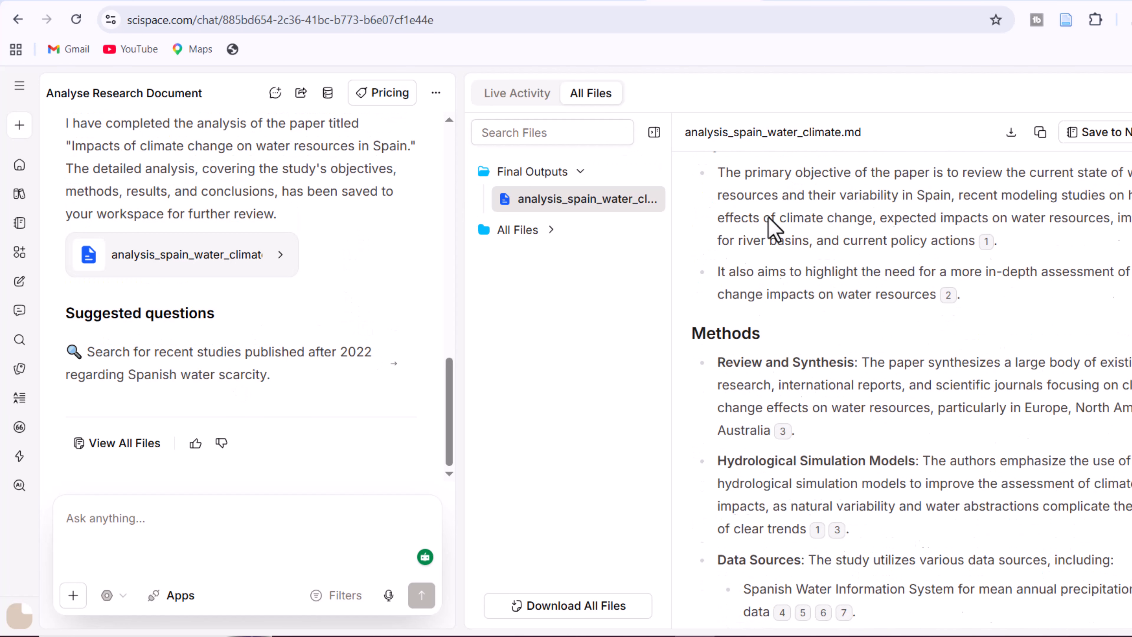
{"action": "scroll", "coordinate": [782, 216], "scroll_direction": "down", "scroll_amount": 10}
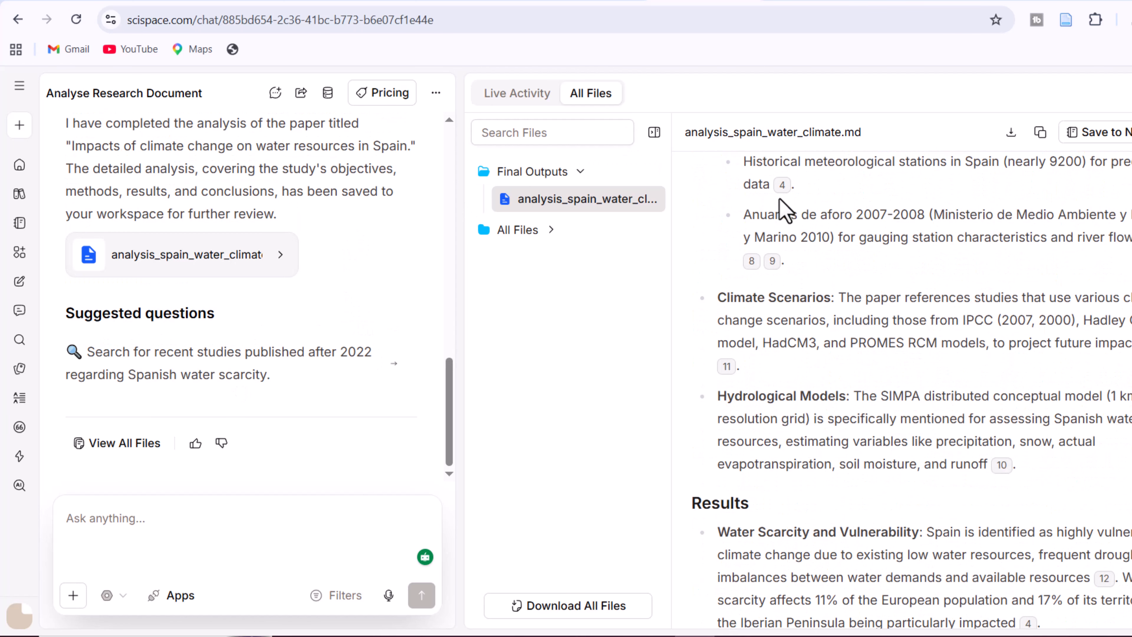
{"action": "scroll", "coordinate": [786, 208], "scroll_direction": "down", "scroll_amount": 10}
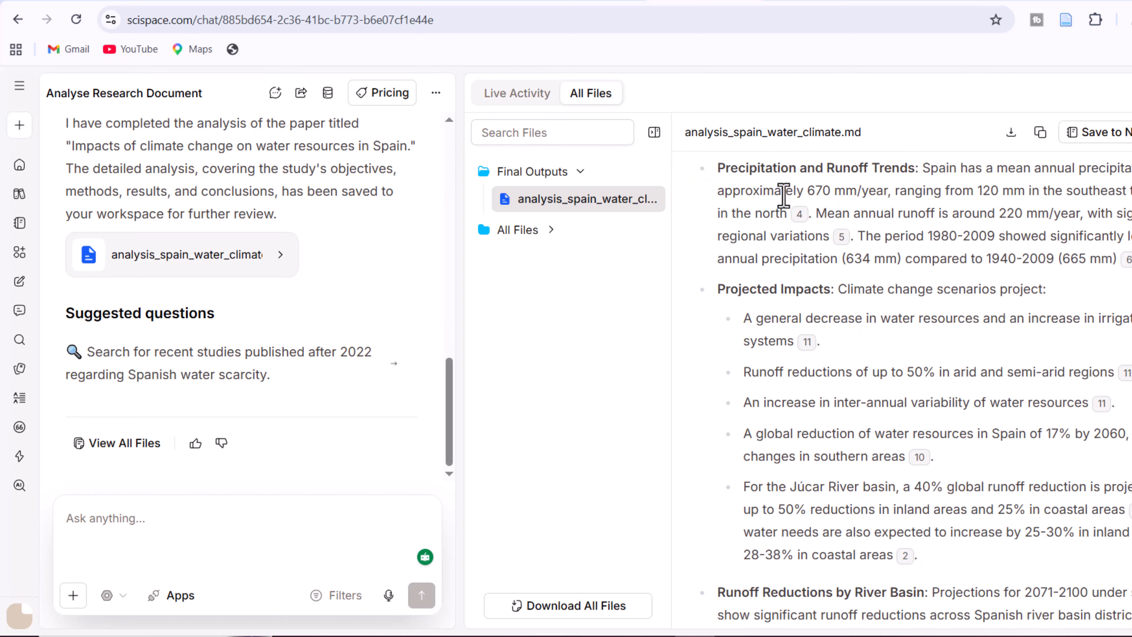
{"action": "scroll", "coordinate": [811, 214], "scroll_direction": "down", "scroll_amount": 5}
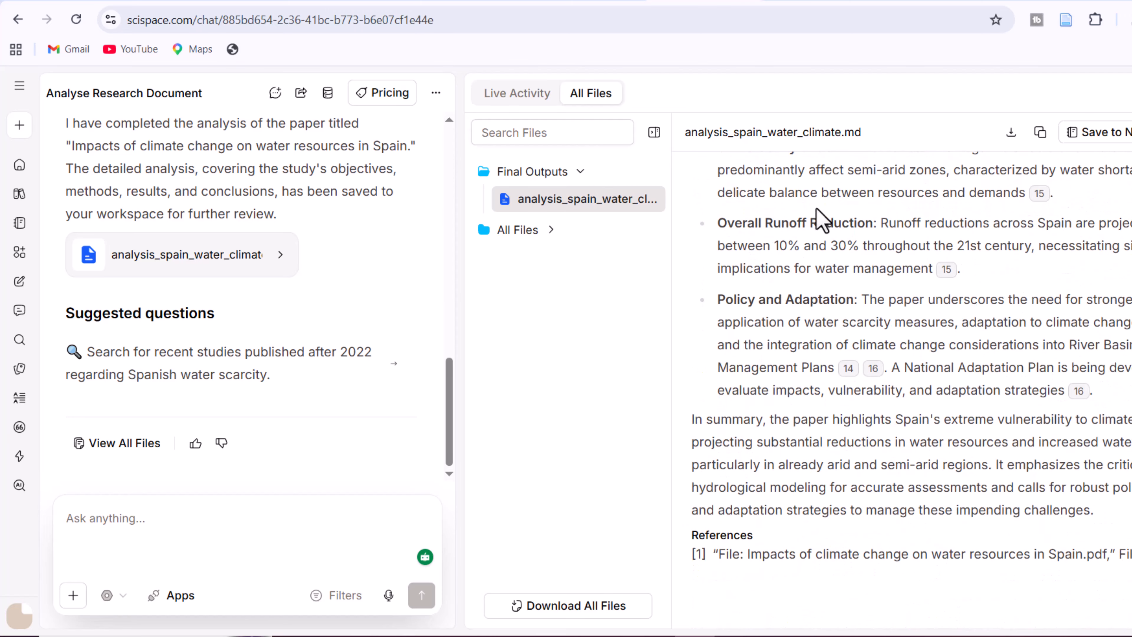
{"action": "scroll", "coordinate": [818, 209], "scroll_direction": "up", "scroll_amount": 15}
{"action": "scroll", "coordinate": [820, 190], "scroll_direction": "up", "scroll_amount": 5}
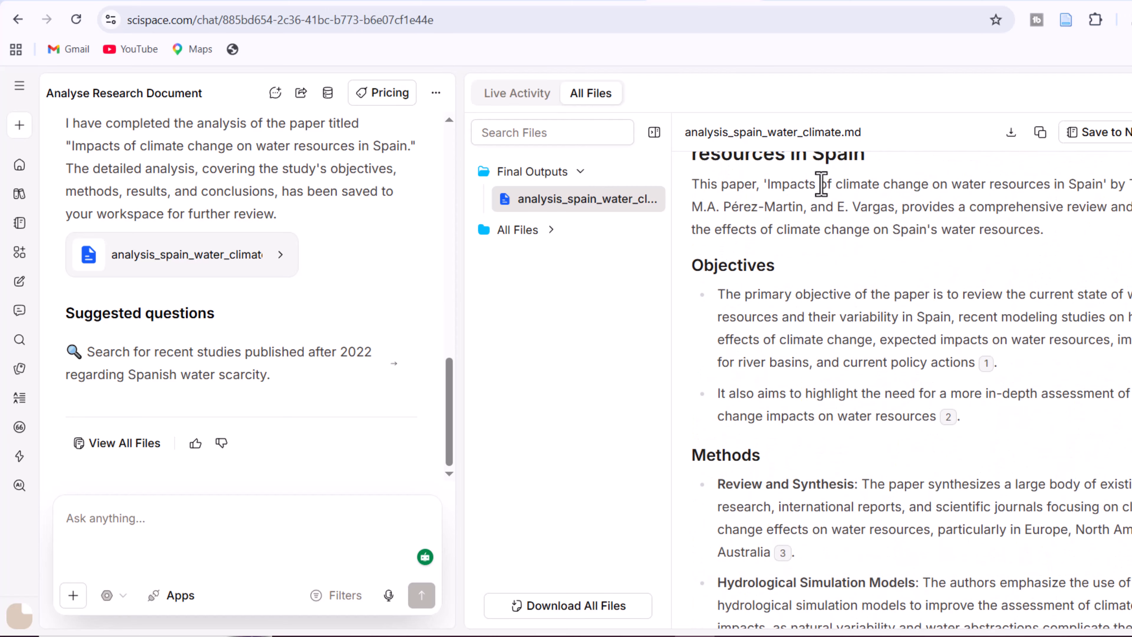
{"action": "scroll", "coordinate": [797, 214], "scroll_direction": "down", "scroll_amount": 2}
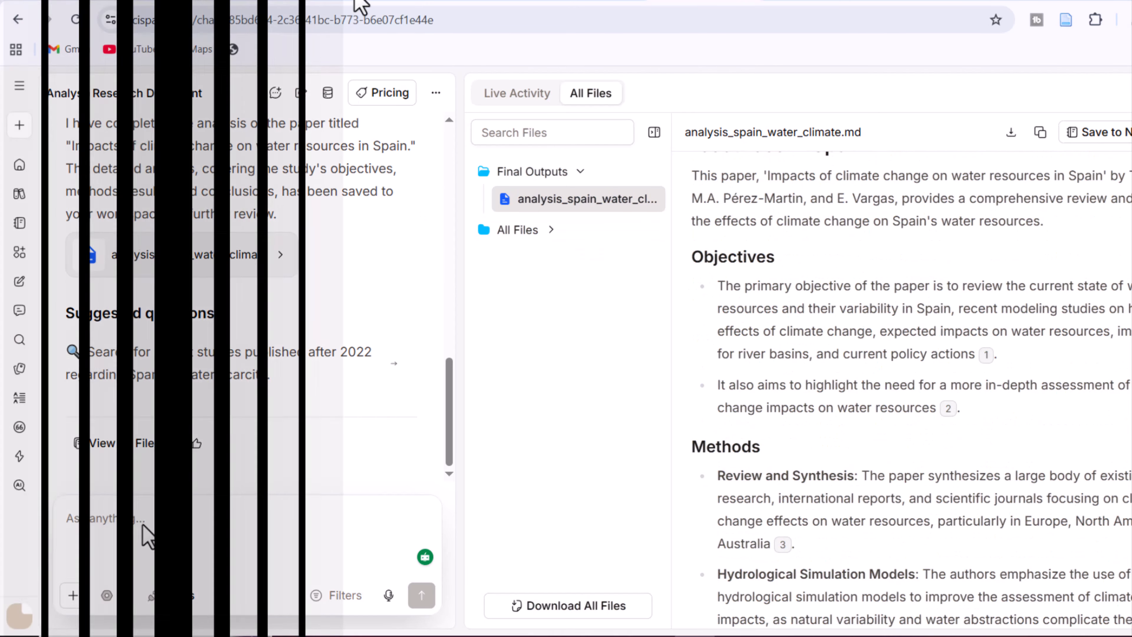
- Submit the follow-up prompt "explain this paper in simple words" in the SciSpace chat
{"action": "left_click", "coordinate": [144, 523]}
{"action": "type", "text": "explain th"}
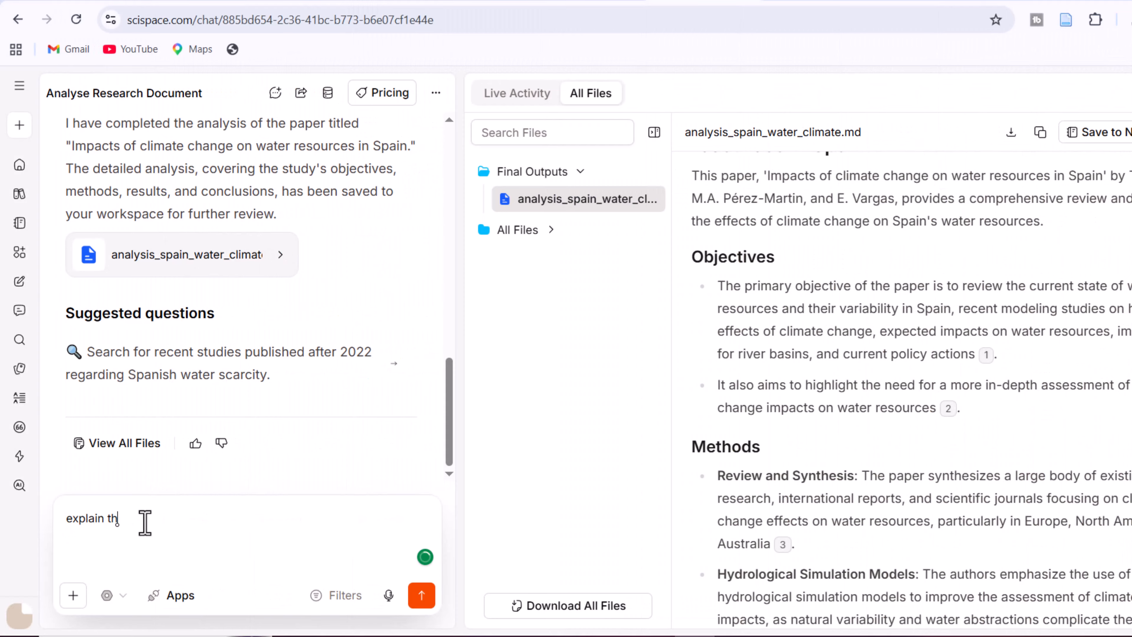
{"action": "type", "text": "is paper in simple words"}
{"action": "key", "text": "Return"}
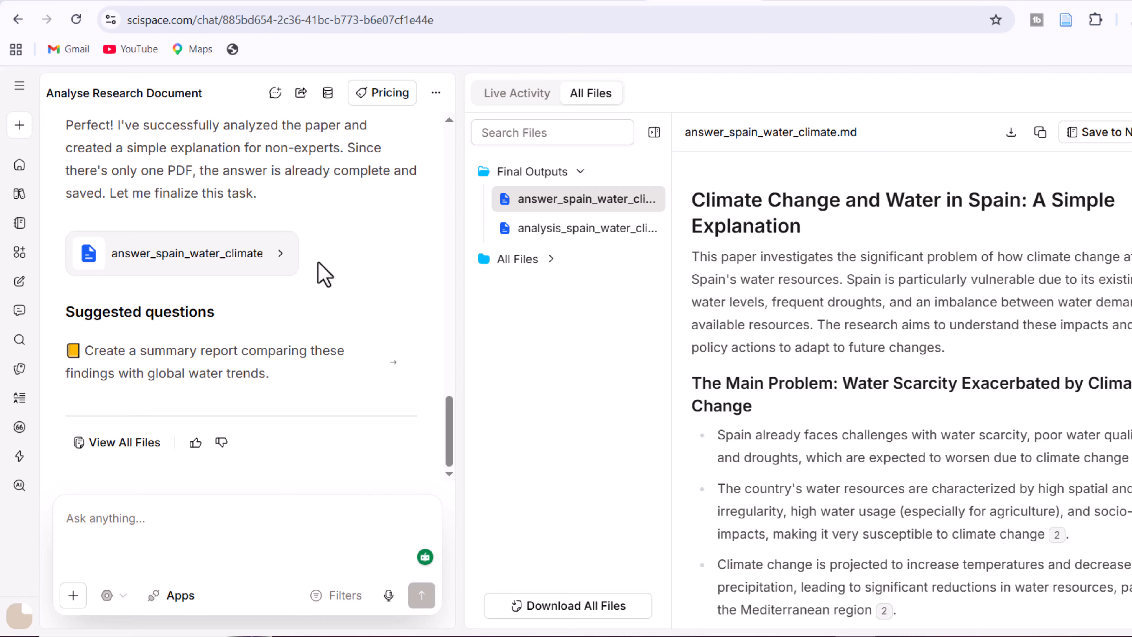
{"action": "left_click", "coordinate": [177, 392]}
{"action": "left_click", "coordinate": [421, 595]}
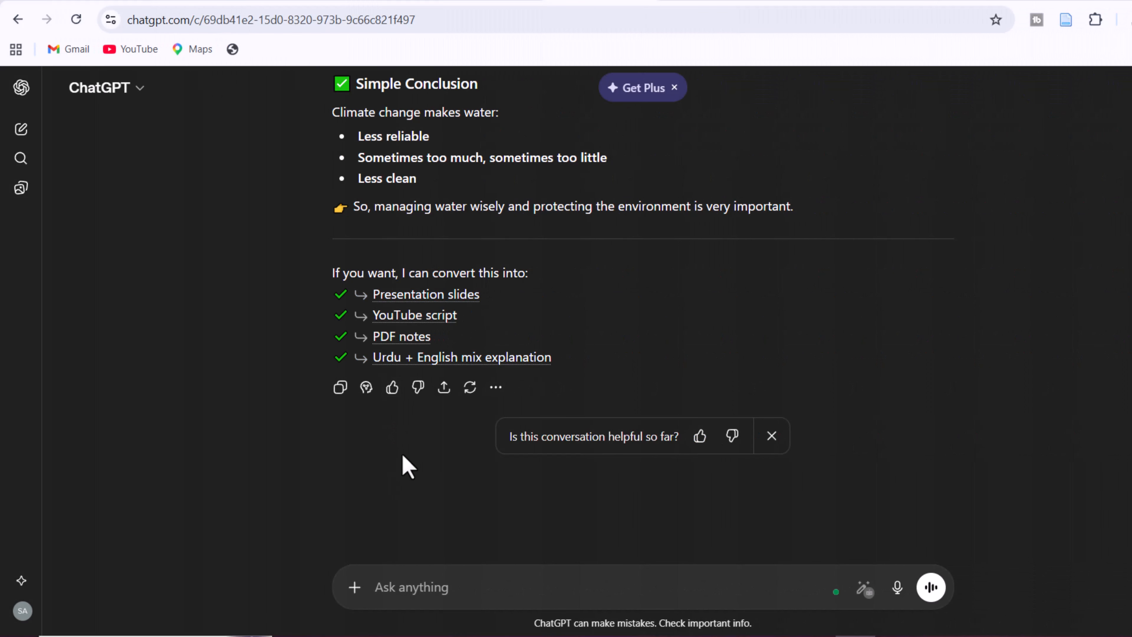
- Switch to ChatGPT and submit the copied prompt "Create presentation content for each slide based on this outline" with Piao2010.pdf attached
{"action": "right_click", "coordinate": [401, 586]}
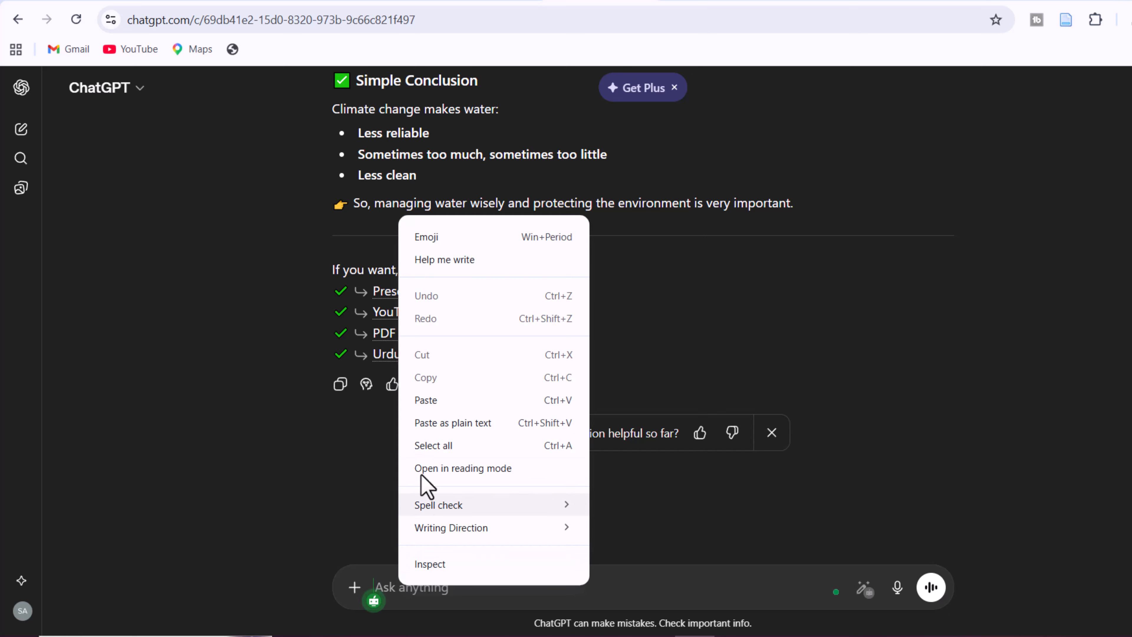
{"action": "left_click", "coordinate": [425, 399]}
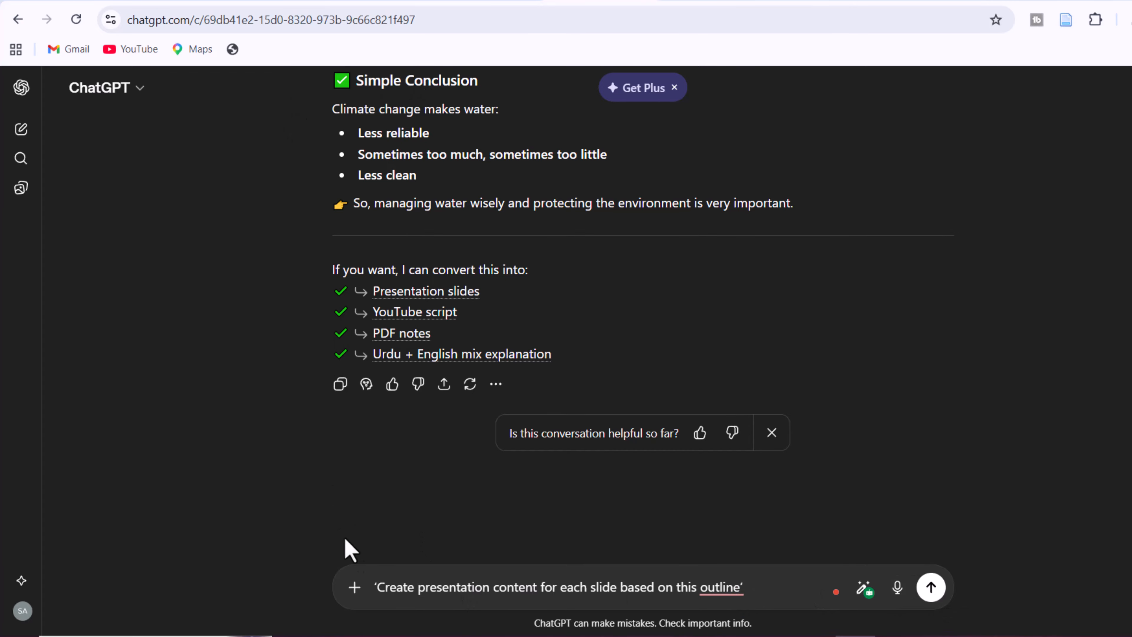
{"action": "left_click", "coordinate": [354, 588]}
{"action": "left_click", "coordinate": [370, 433]}
{"action": "left_click", "coordinate": [149, 127]}
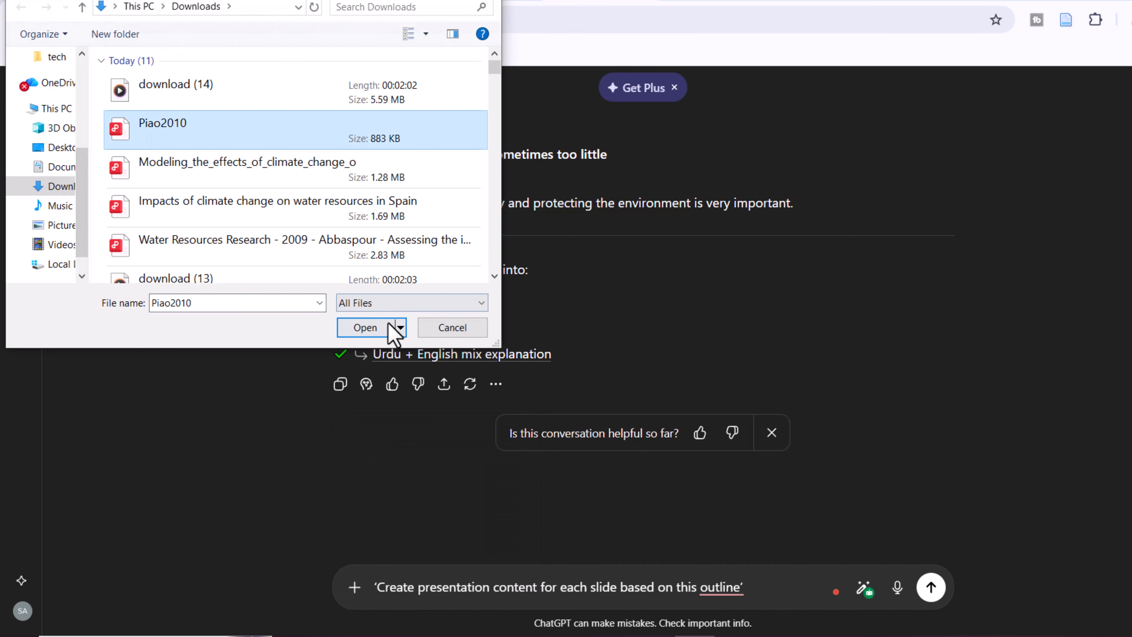
{"action": "left_click", "coordinate": [370, 328]}
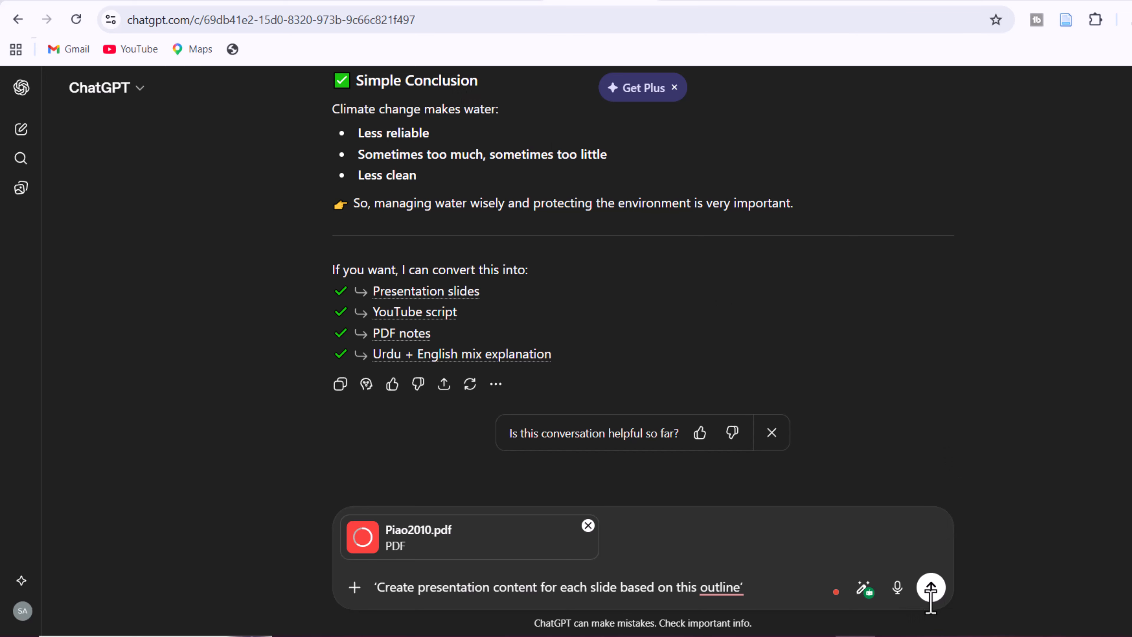
{"action": "left_click", "coordinate": [931, 588]}
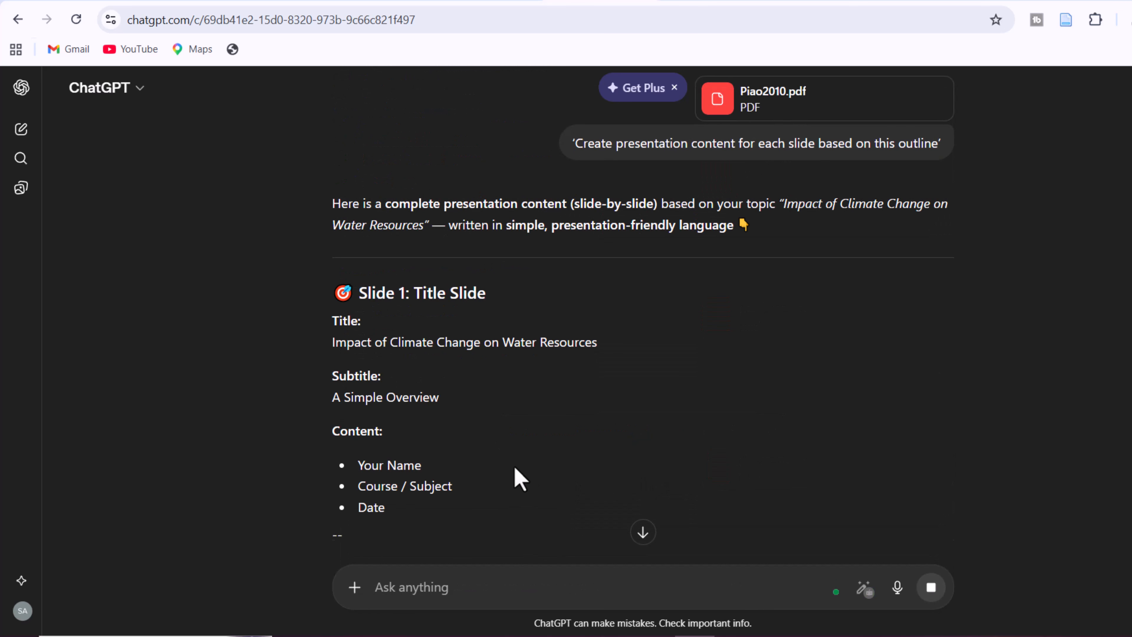
- Read through the generated slide-by-slide presentation content, from the title slide to the thank-you slide and suggested next steps
{"action": "scroll", "coordinate": [563, 409], "scroll_direction": "down", "scroll_amount": 2}
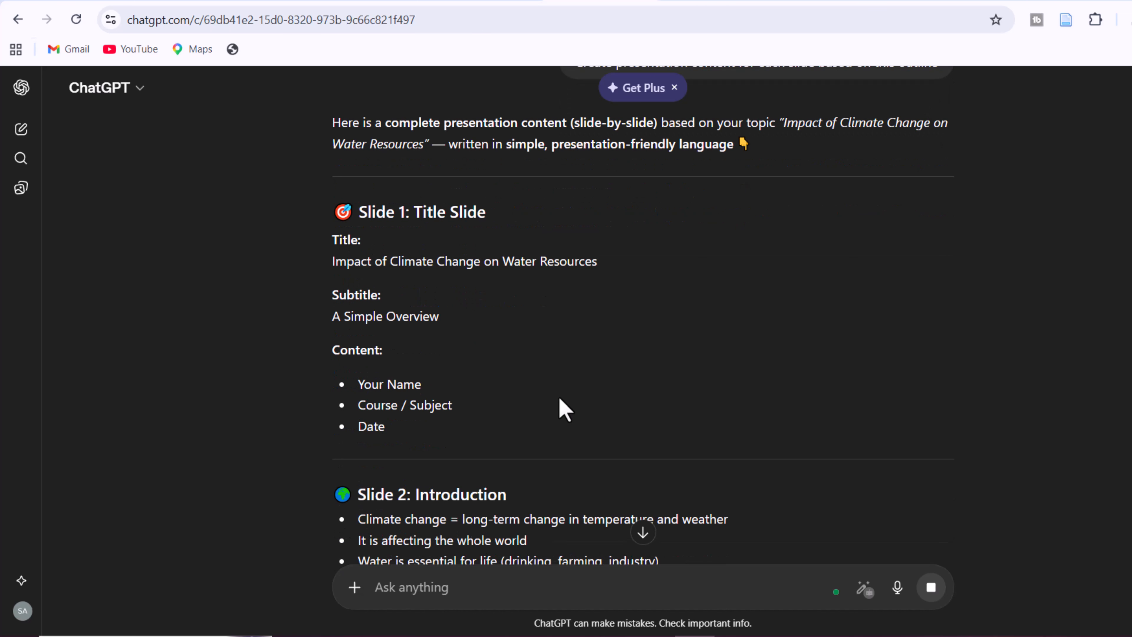
{"action": "scroll", "coordinate": [562, 408], "scroll_direction": "down", "scroll_amount": 2}
{"action": "scroll", "coordinate": [563, 408], "scroll_direction": "down", "scroll_amount": 8}
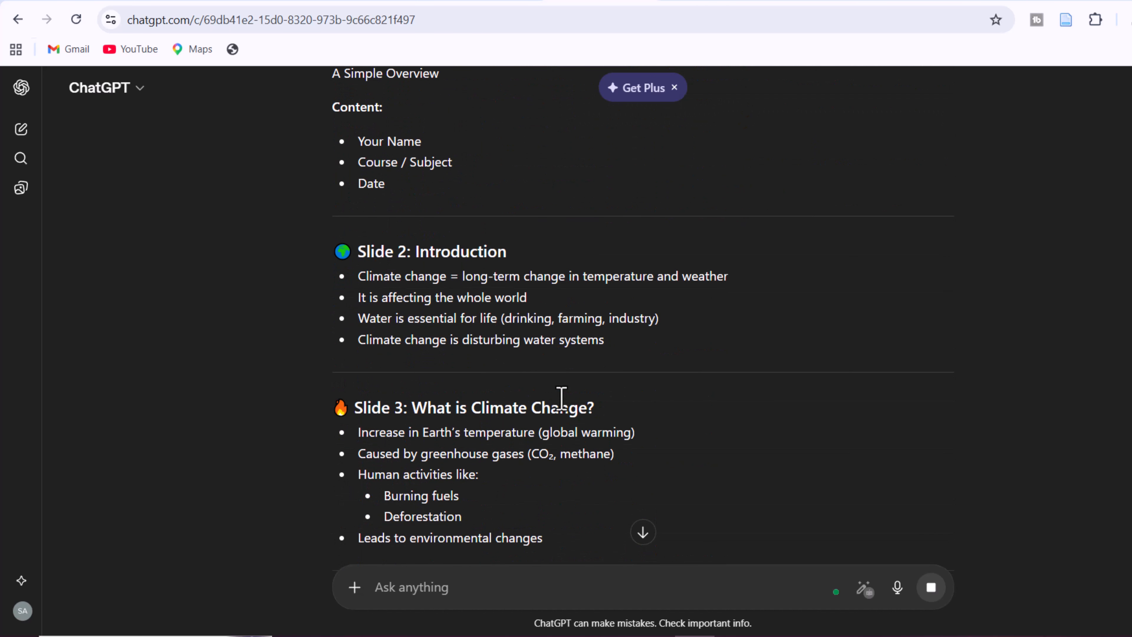
{"action": "scroll", "coordinate": [562, 408], "scroll_direction": "down", "scroll_amount": 7}
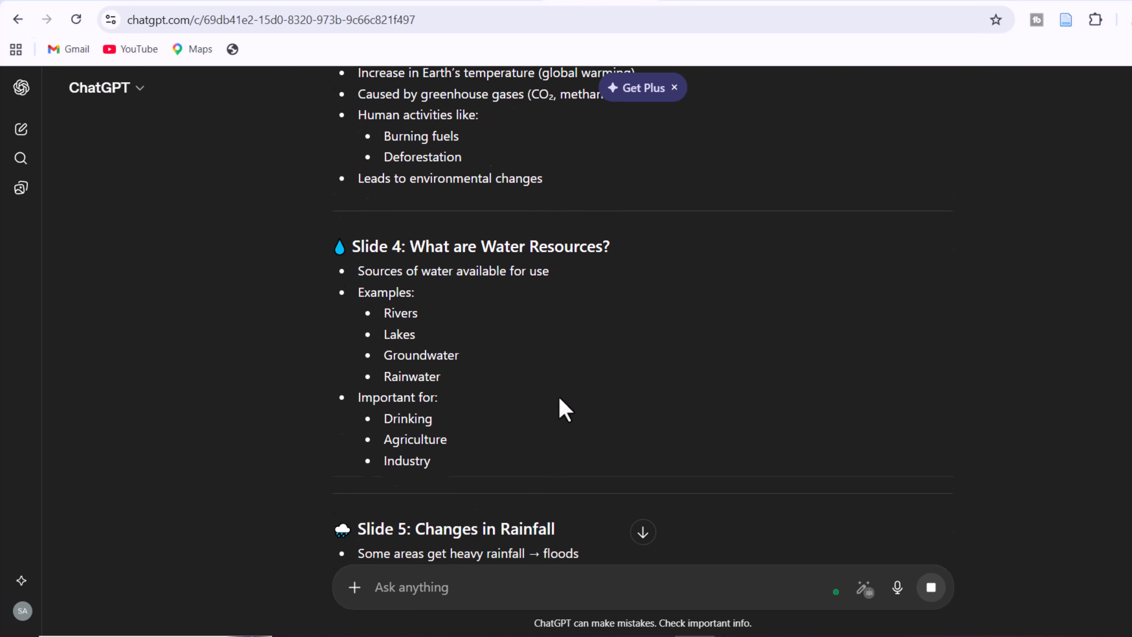
{"action": "scroll", "coordinate": [562, 408], "scroll_direction": "down", "scroll_amount": 11}
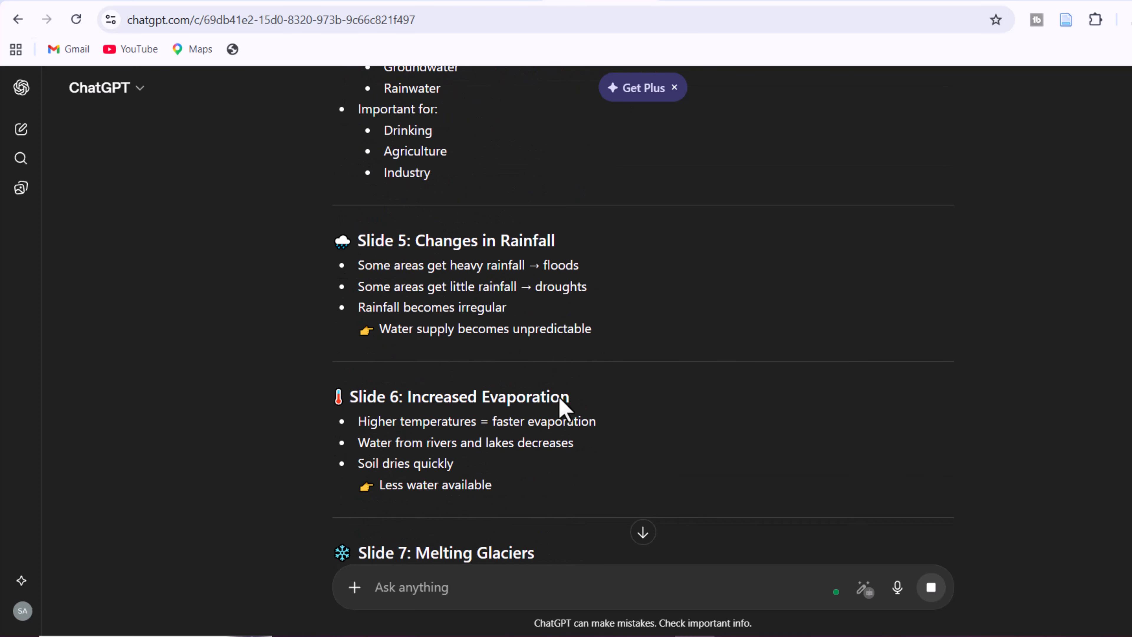
{"action": "scroll", "coordinate": [563, 400], "scroll_direction": "down", "scroll_amount": 9}
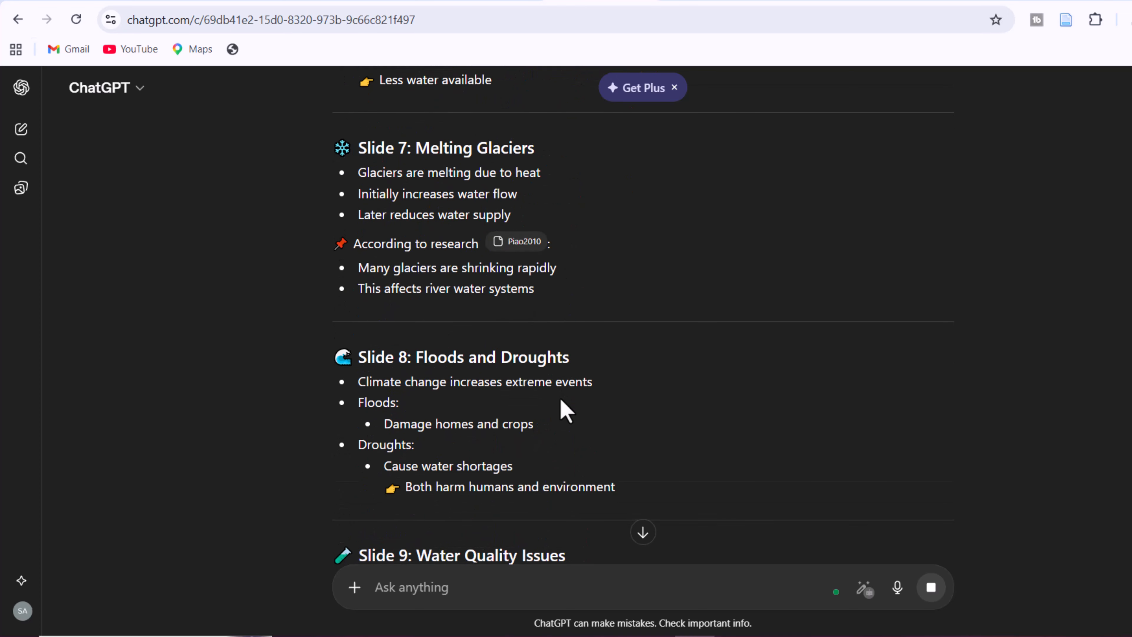
{"action": "scroll", "coordinate": [562, 400], "scroll_direction": "down", "scroll_amount": 10}
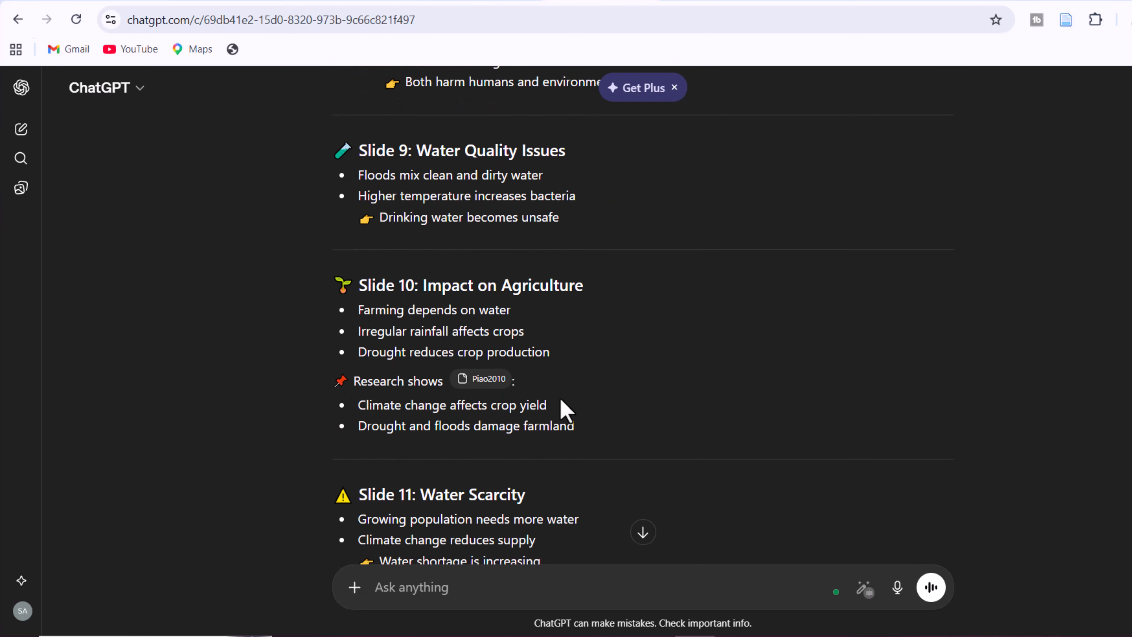
{"action": "scroll", "coordinate": [566, 411], "scroll_direction": "down", "scroll_amount": 11}
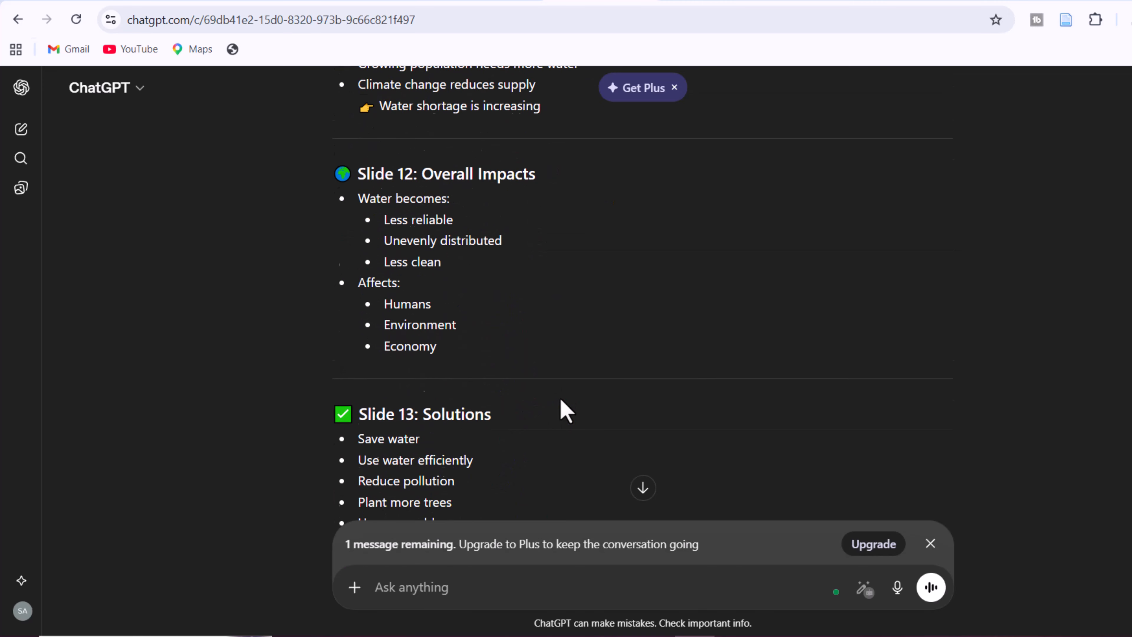
{"action": "scroll", "coordinate": [566, 410], "scroll_direction": "down", "scroll_amount": 4}
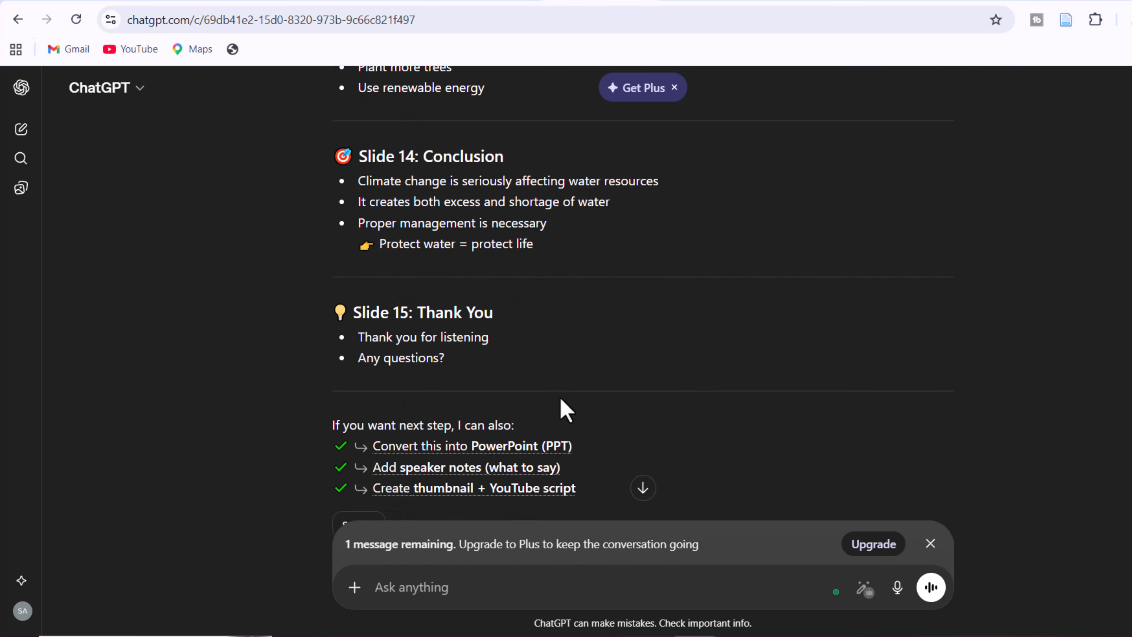
- Paste the copied prompt "Make it simple and presentation-friendly" into the ChatGPT conversation and submit it
{"action": "scroll", "coordinate": [566, 408], "scroll_direction": "down", "scroll_amount": 3}
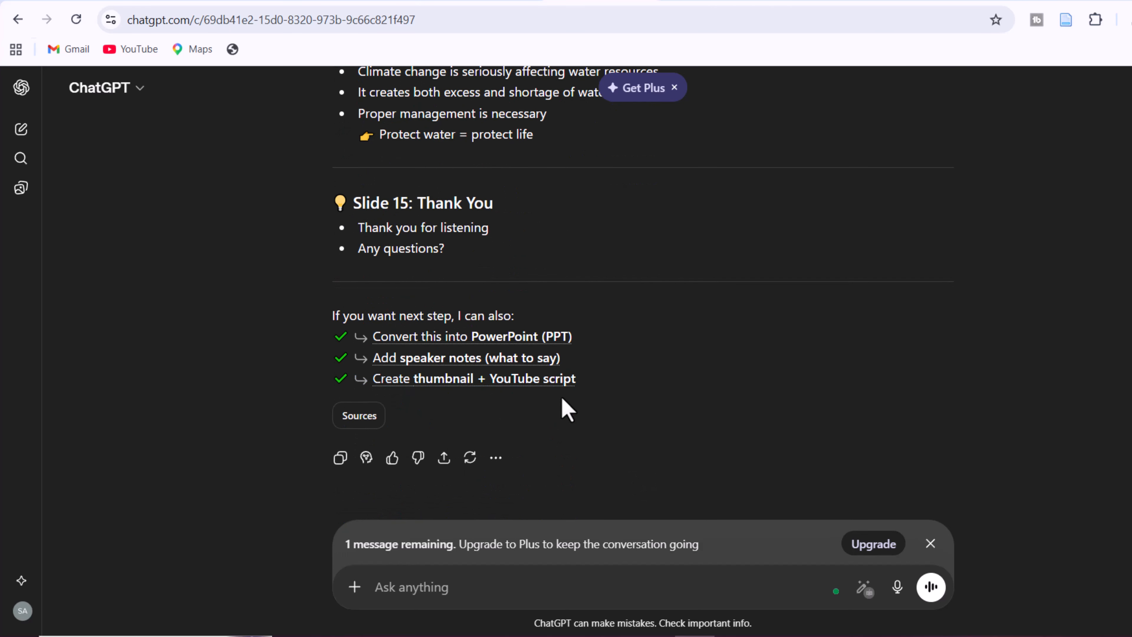
{"action": "scroll", "coordinate": [565, 401], "scroll_direction": "up", "scroll_amount": 20}
{"action": "scroll", "coordinate": [564, 398], "scroll_direction": "up", "scroll_amount": 11}
{"action": "right_click", "coordinate": [402, 590]}
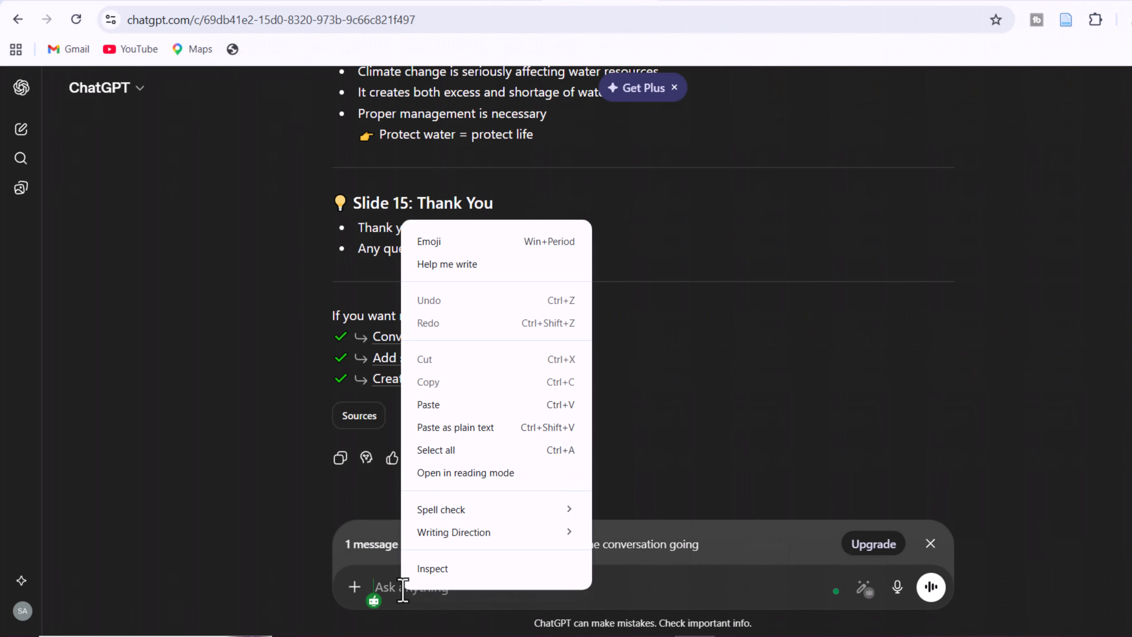
{"action": "left_click", "coordinate": [430, 405]}
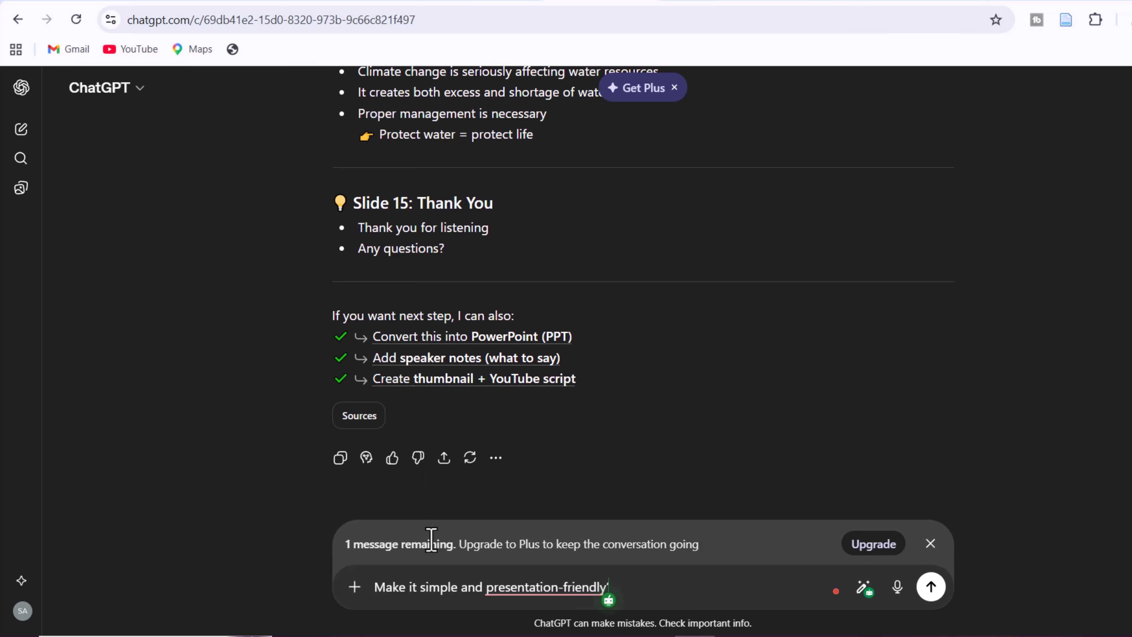
{"action": "left_click", "coordinate": [932, 588]}
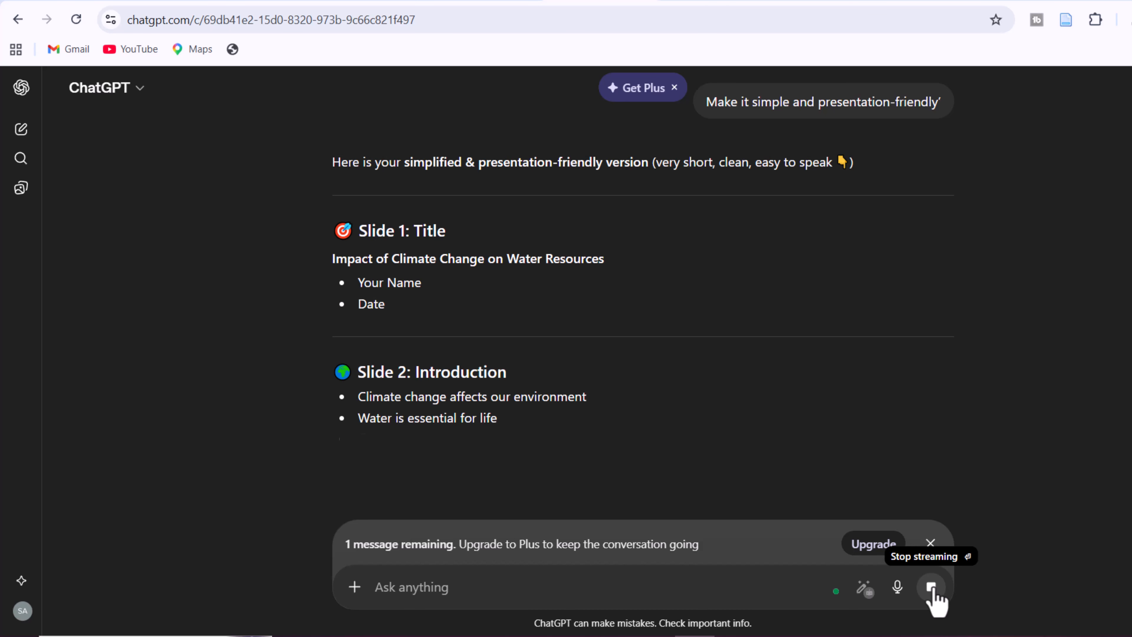
- Read through the simplified slide content from the title slide to the solutions and conclusion slides
{"action": "scroll", "coordinate": [718, 436], "scroll_direction": "down", "scroll_amount": 3}
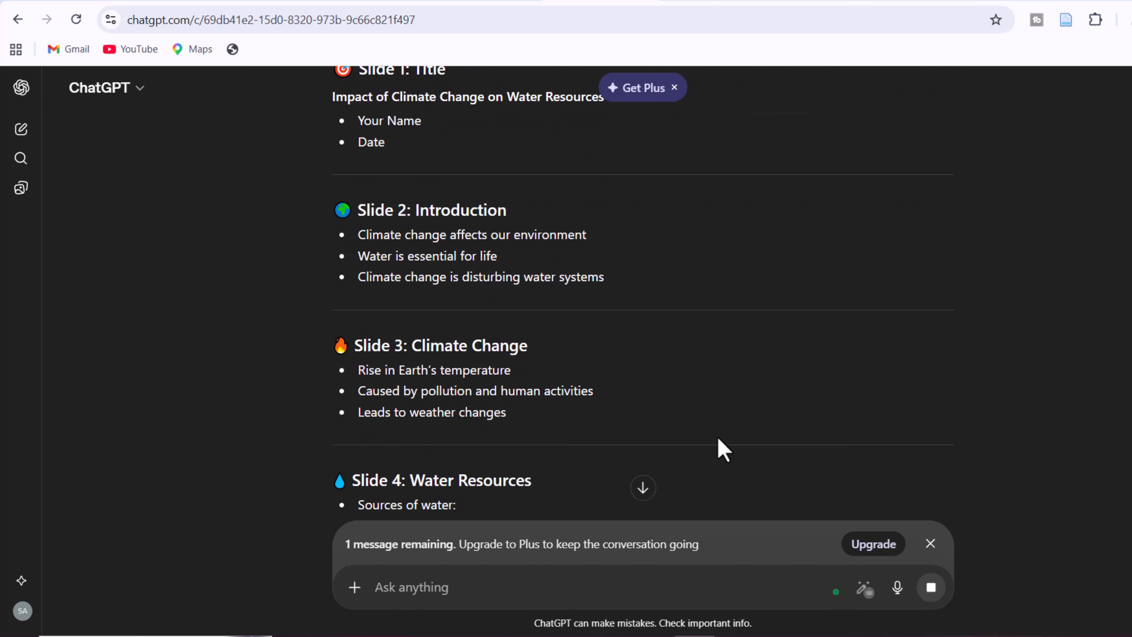
{"action": "scroll", "coordinate": [717, 436], "scroll_direction": "down", "scroll_amount": 4}
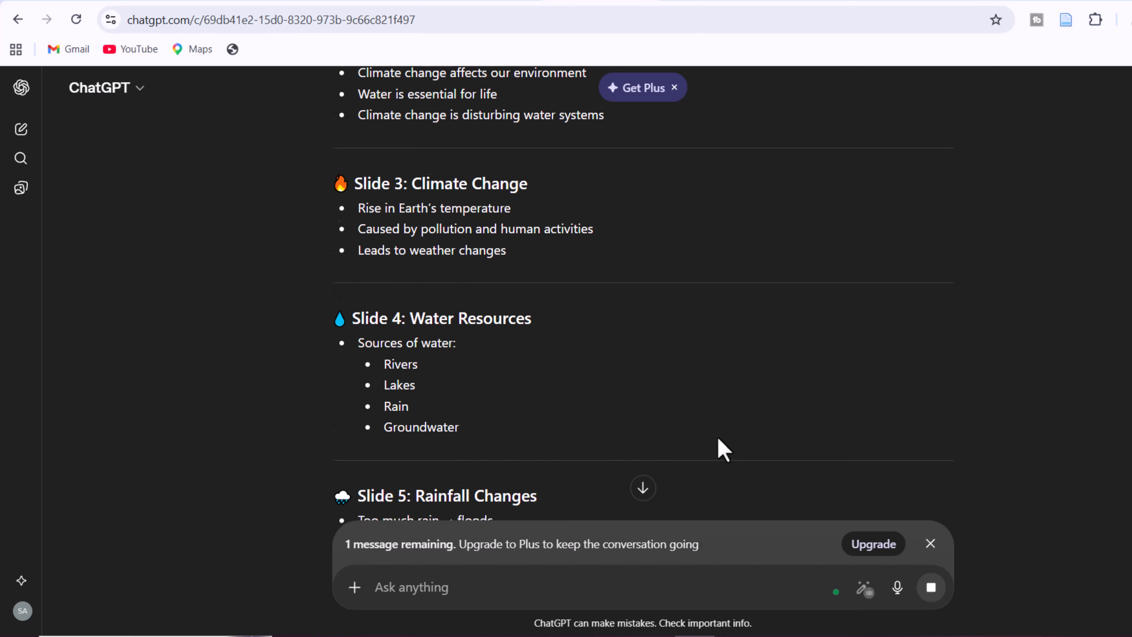
{"action": "scroll", "coordinate": [718, 436], "scroll_direction": "down", "scroll_amount": 4}
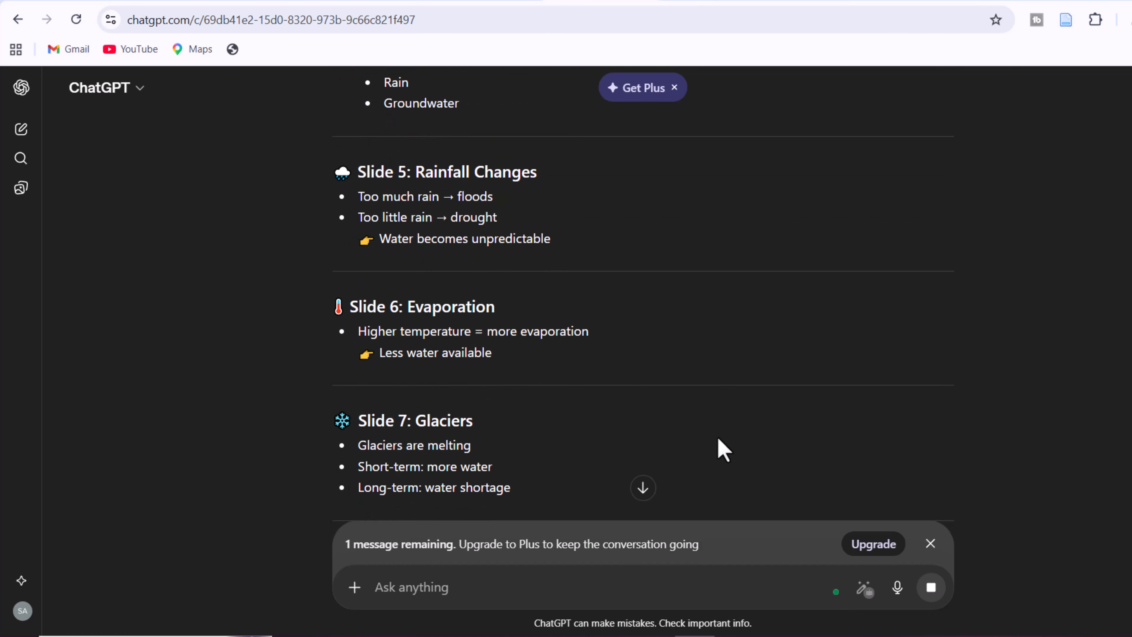
{"action": "scroll", "coordinate": [717, 436], "scroll_direction": "down", "scroll_amount": 2}
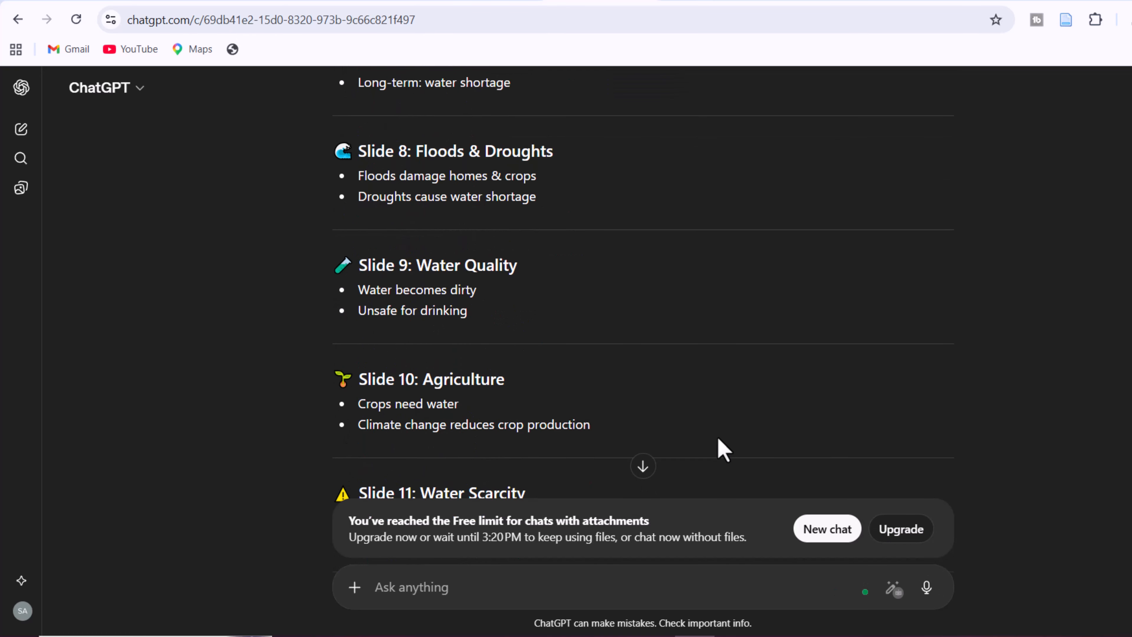
{"action": "scroll", "coordinate": [717, 436], "scroll_direction": "down", "scroll_amount": 3}
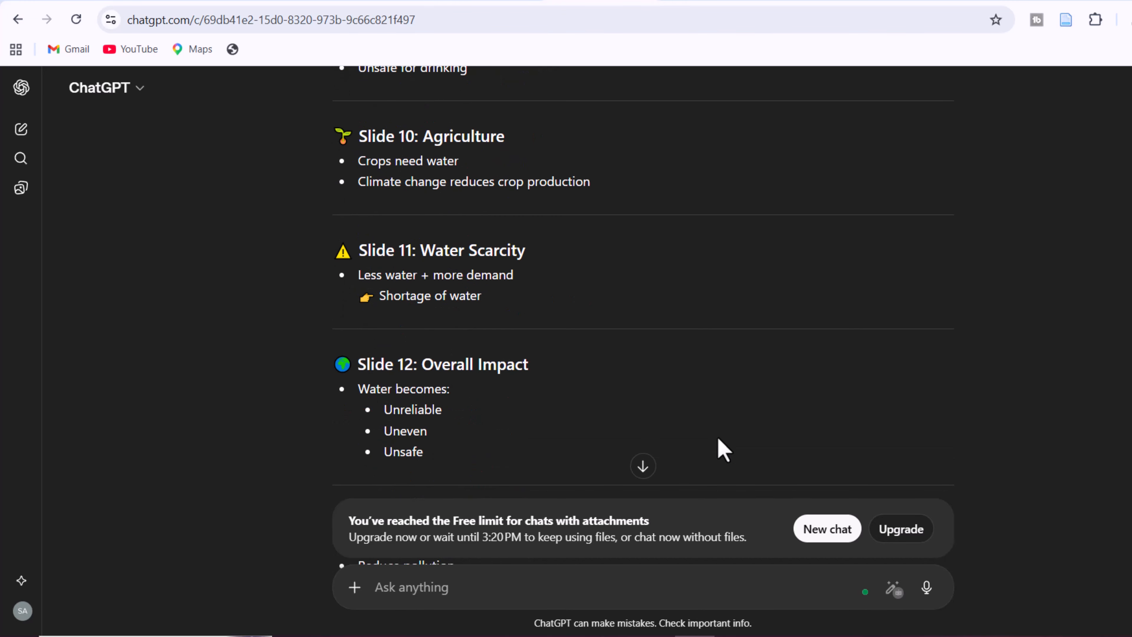
{"action": "scroll", "coordinate": [717, 436], "scroll_direction": "down", "scroll_amount": 5}
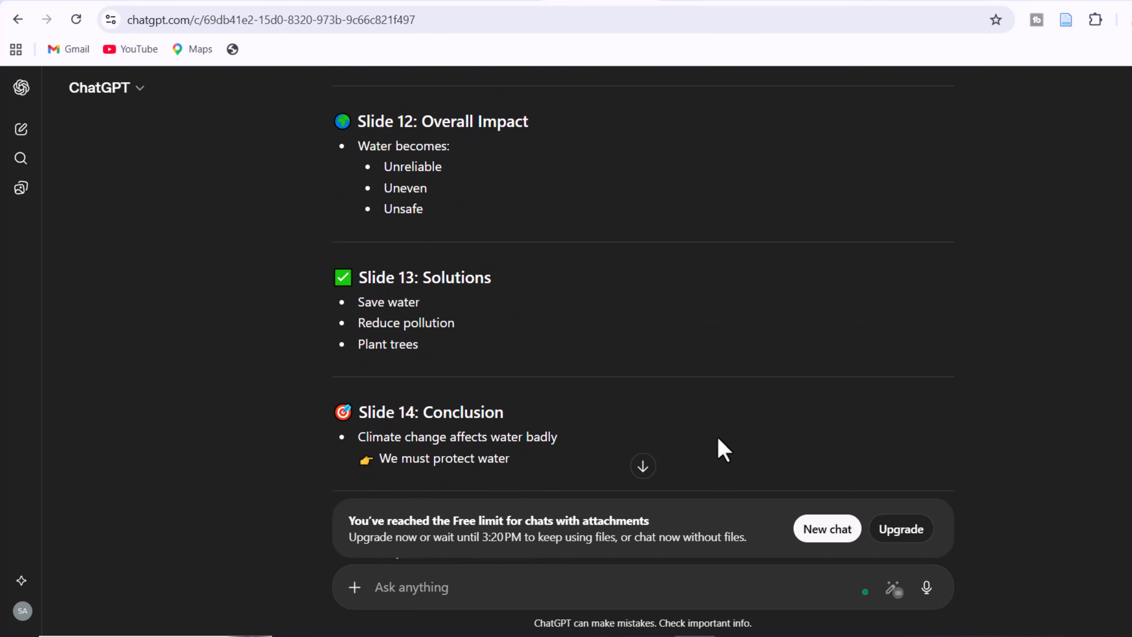
{"action": "scroll", "coordinate": [721, 448], "scroll_direction": "down", "scroll_amount": 1}
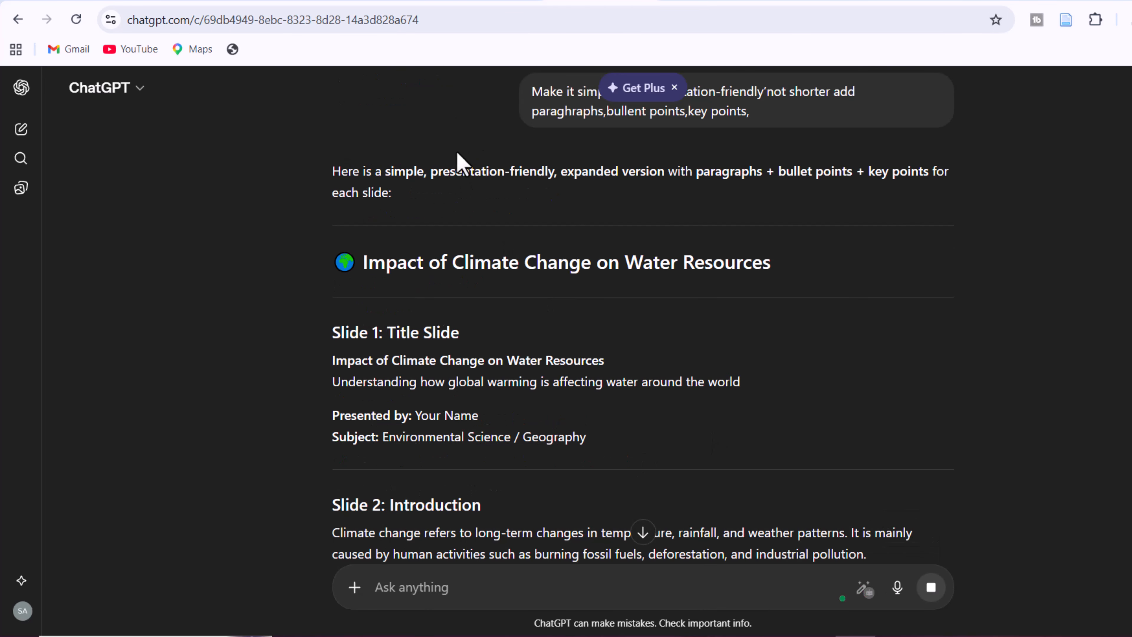
- Read through the expanded version with paragraphs, bullet points and key points, from Slide 1 to the Slide 13 conclusion
{"action": "scroll", "coordinate": [459, 318], "scroll_direction": "down", "scroll_amount": 1}
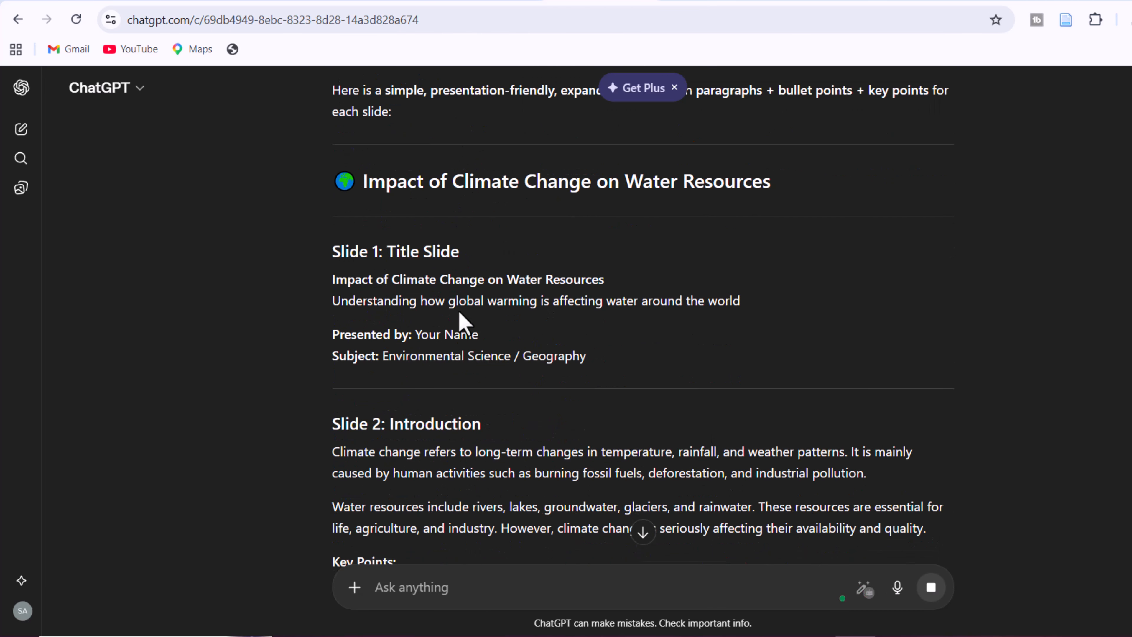
{"action": "scroll", "coordinate": [459, 319], "scroll_direction": "down", "scroll_amount": 1}
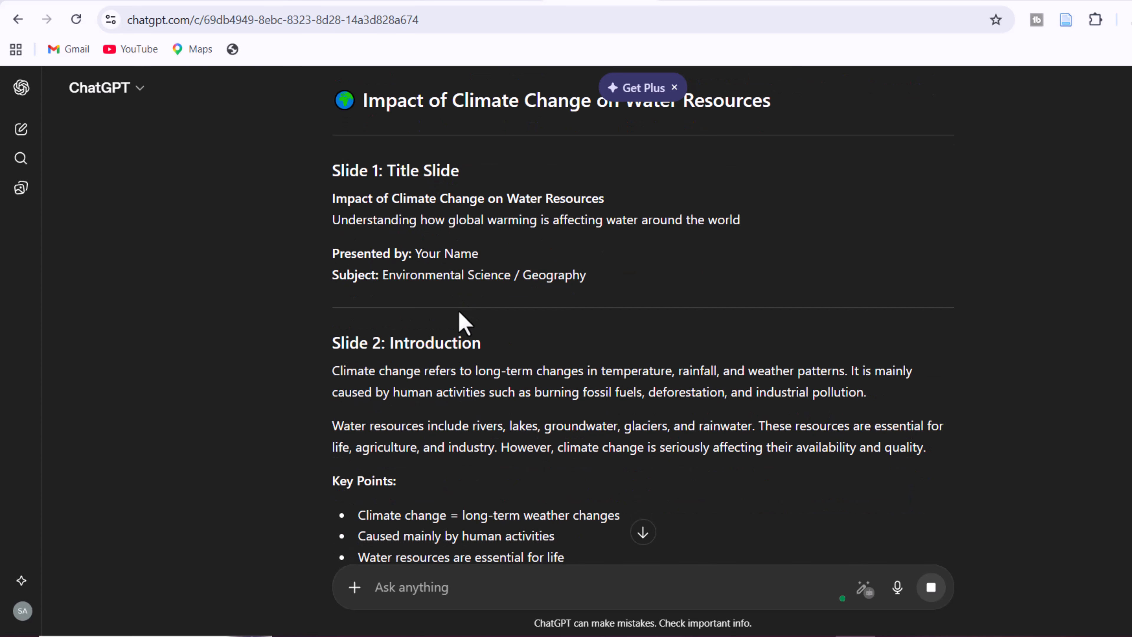
{"action": "scroll", "coordinate": [459, 318], "scroll_direction": "down", "scroll_amount": 1}
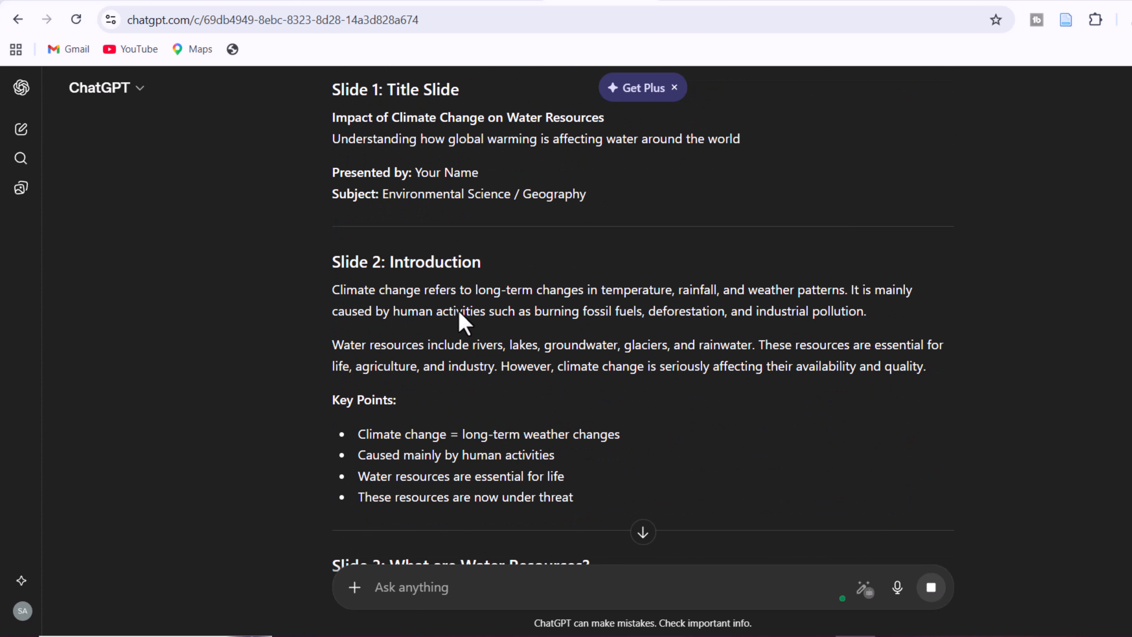
{"action": "scroll", "coordinate": [460, 318], "scroll_direction": "down", "scroll_amount": 2}
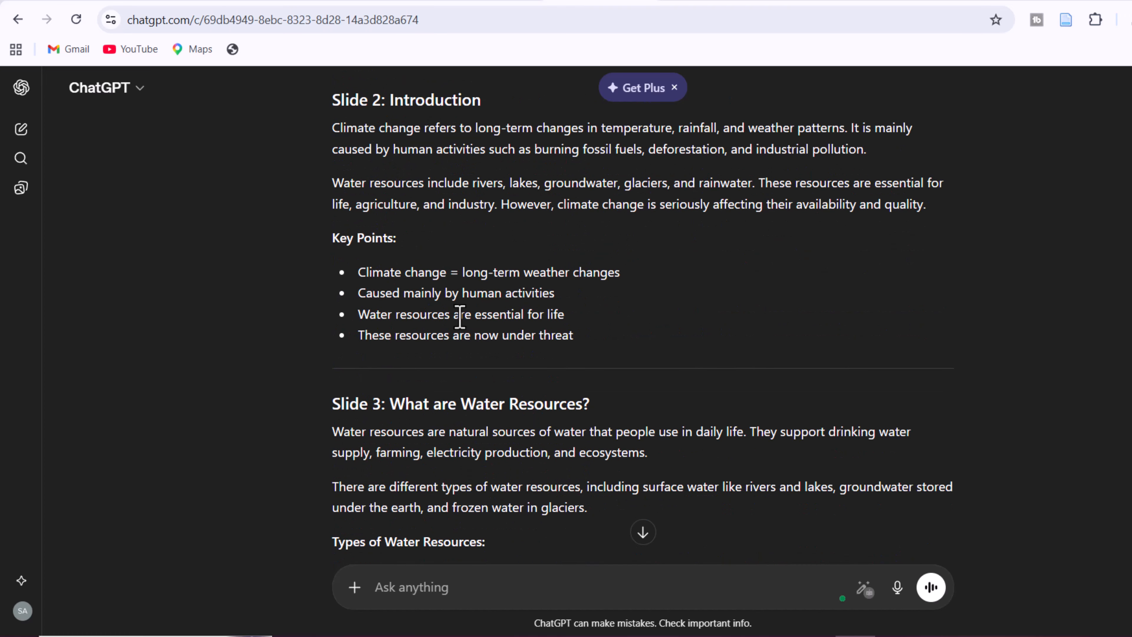
{"action": "scroll", "coordinate": [459, 319], "scroll_direction": "down", "scroll_amount": 1}
{"action": "scroll", "coordinate": [460, 317], "scroll_direction": "down", "scroll_amount": 5}
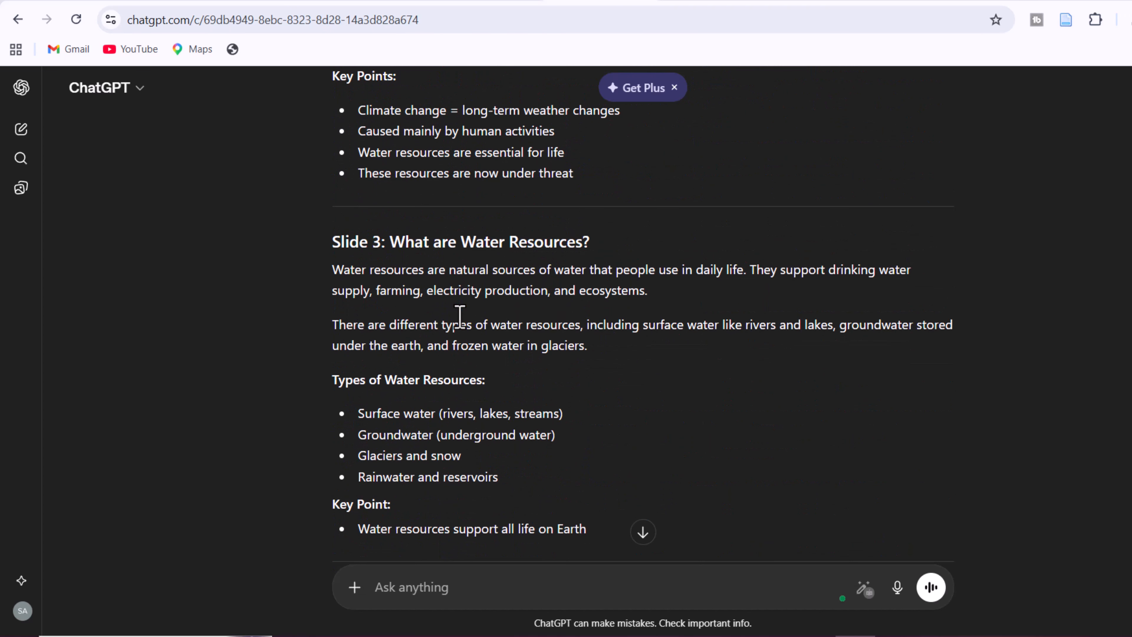
{"action": "scroll", "coordinate": [460, 318], "scroll_direction": "down", "scroll_amount": 5}
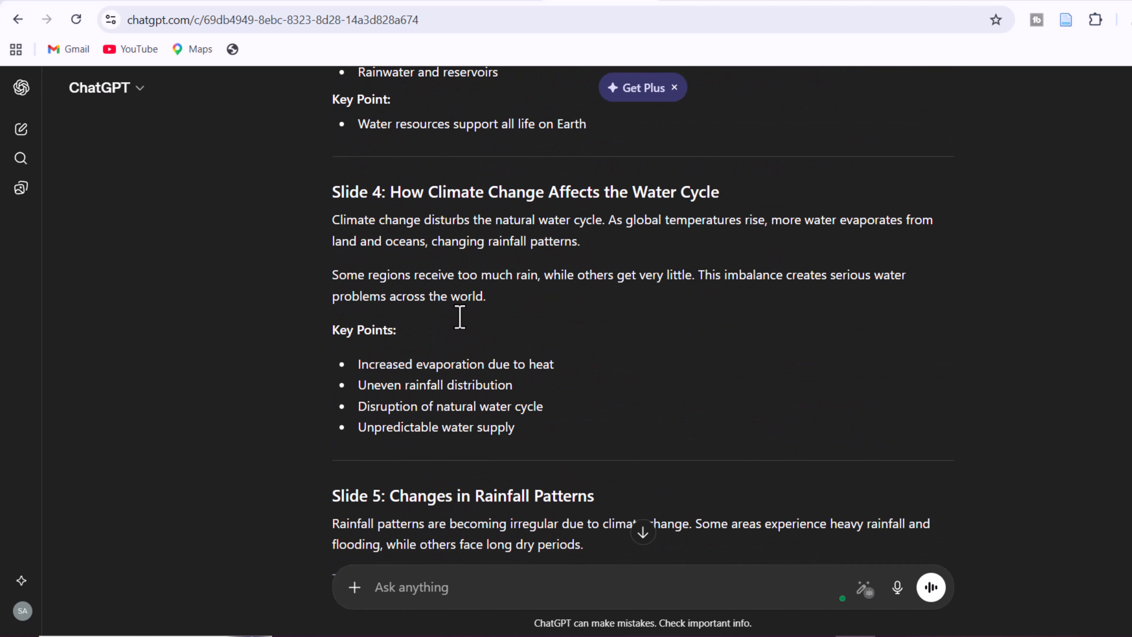
{"action": "scroll", "coordinate": [460, 317], "scroll_direction": "down", "scroll_amount": 5}
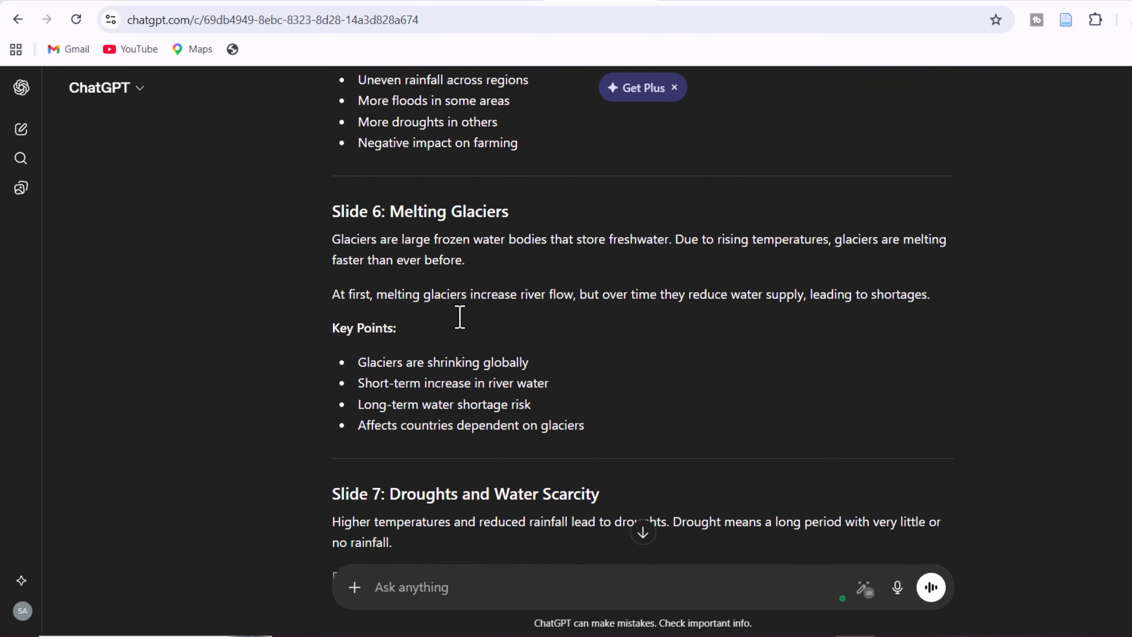
{"action": "scroll", "coordinate": [460, 317], "scroll_direction": "down", "scroll_amount": 5}
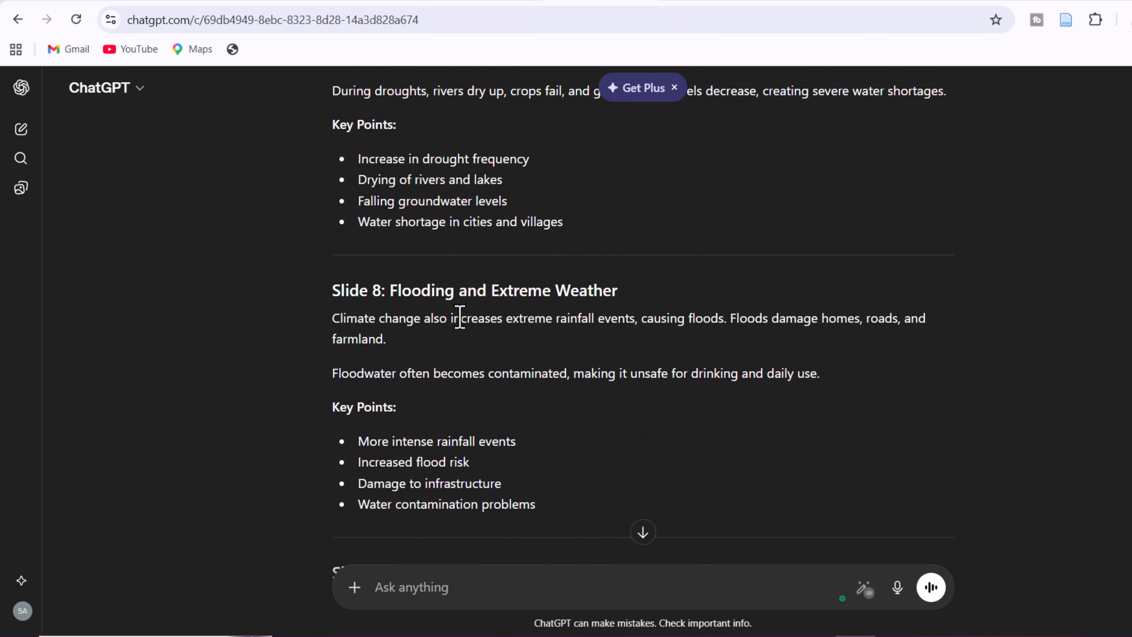
{"action": "scroll", "coordinate": [460, 317], "scroll_direction": "down", "scroll_amount": 5}
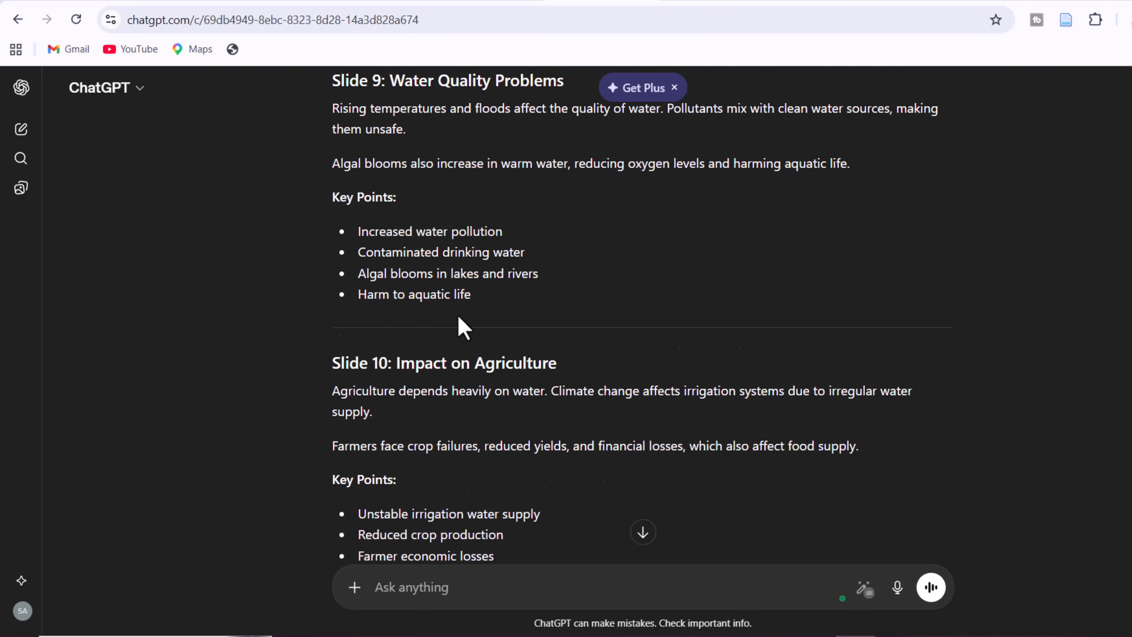
{"action": "scroll", "coordinate": [460, 317], "scroll_direction": "down", "scroll_amount": 5}
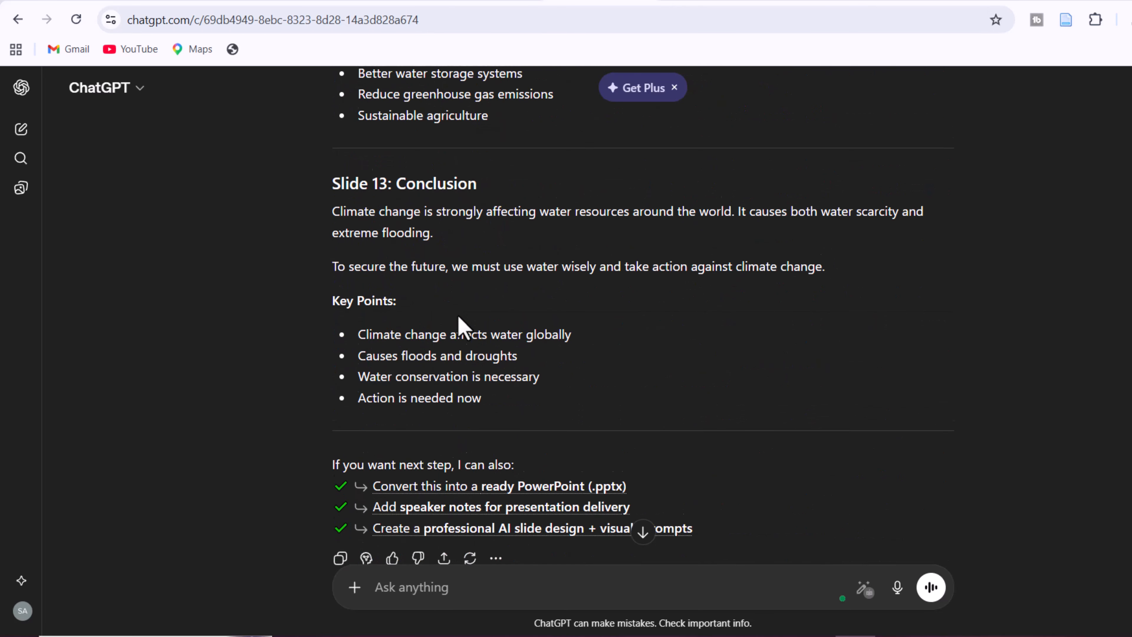
{"action": "scroll", "coordinate": [460, 317], "scroll_direction": "down", "scroll_amount": 3}
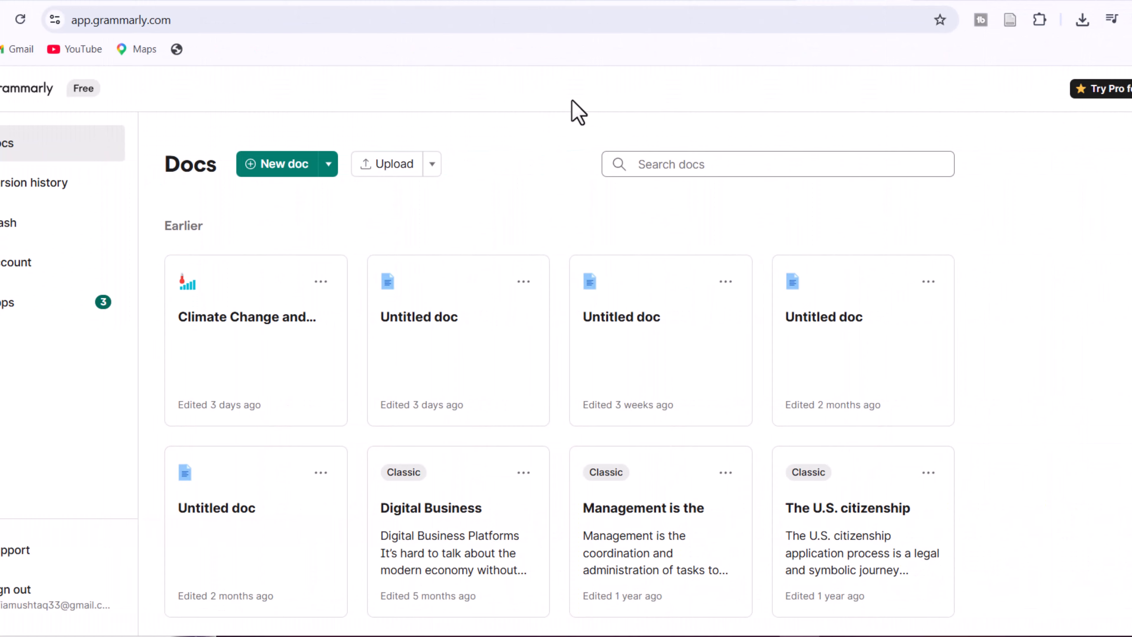
- Create a new Grammarly document, copy the expanded slide content from the ChatGPT reply and paste it into the document
{"action": "left_click", "coordinate": [296, 165]}
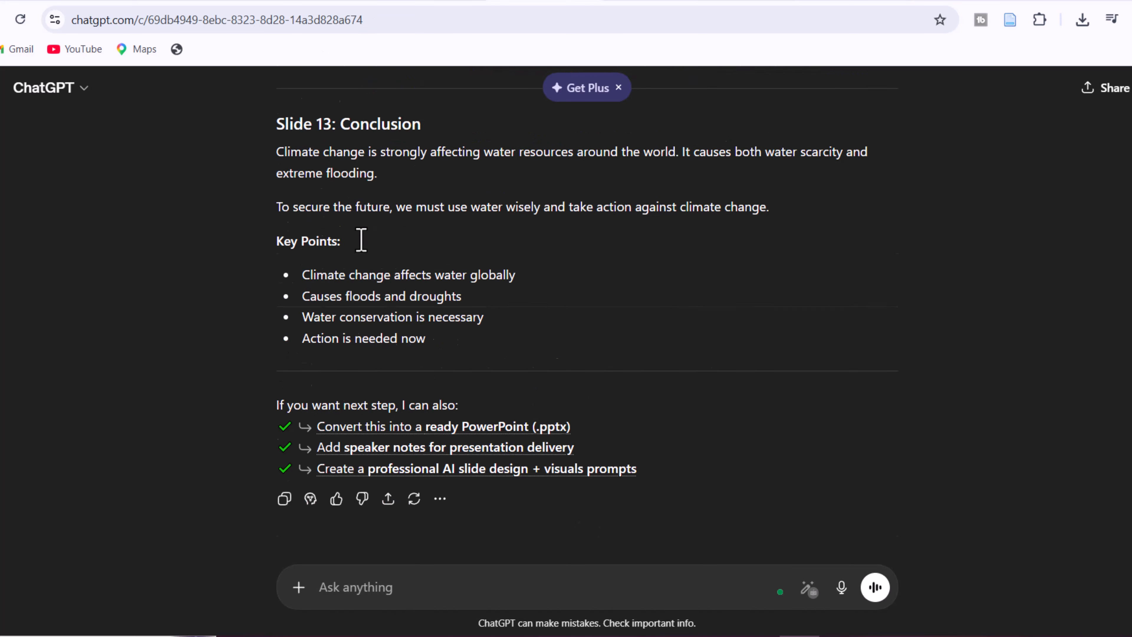
{"action": "scroll", "coordinate": [364, 239], "scroll_direction": "up", "scroll_amount": 20}
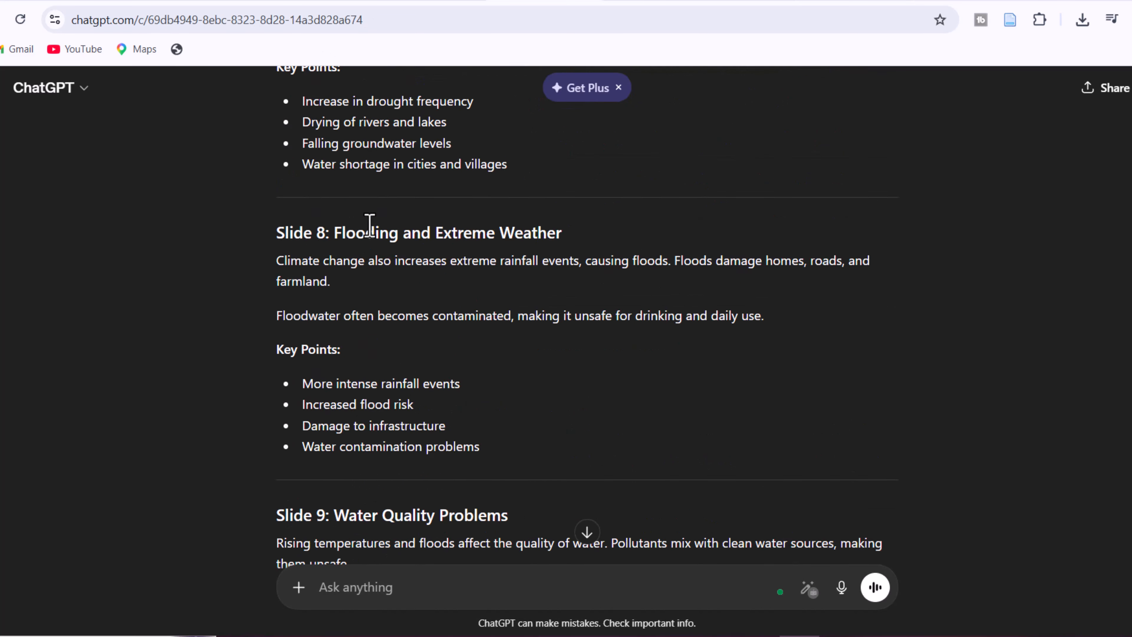
{"action": "scroll", "coordinate": [369, 227], "scroll_direction": "up", "scroll_amount": 20}
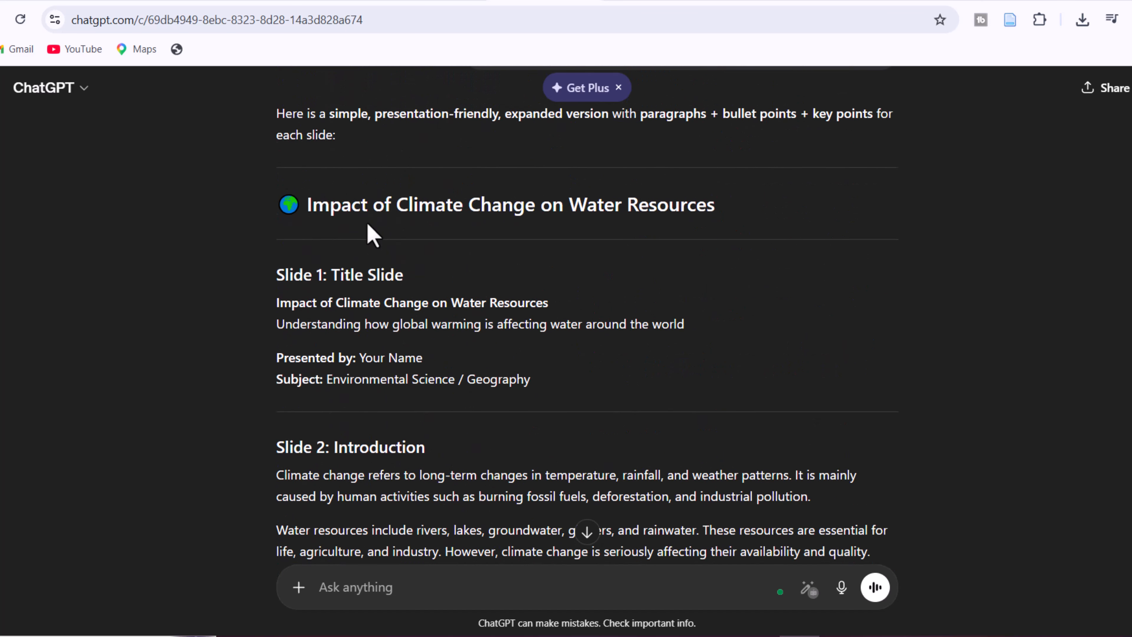
{"action": "left_click_drag", "start_coordinate": [312, 129], "coordinate": [439, 349]}
{"action": "right_click", "coordinate": [404, 283]}
{"action": "left_click", "coordinate": [433, 304]}
{"action": "key", "text": "ctrl+Tab"}
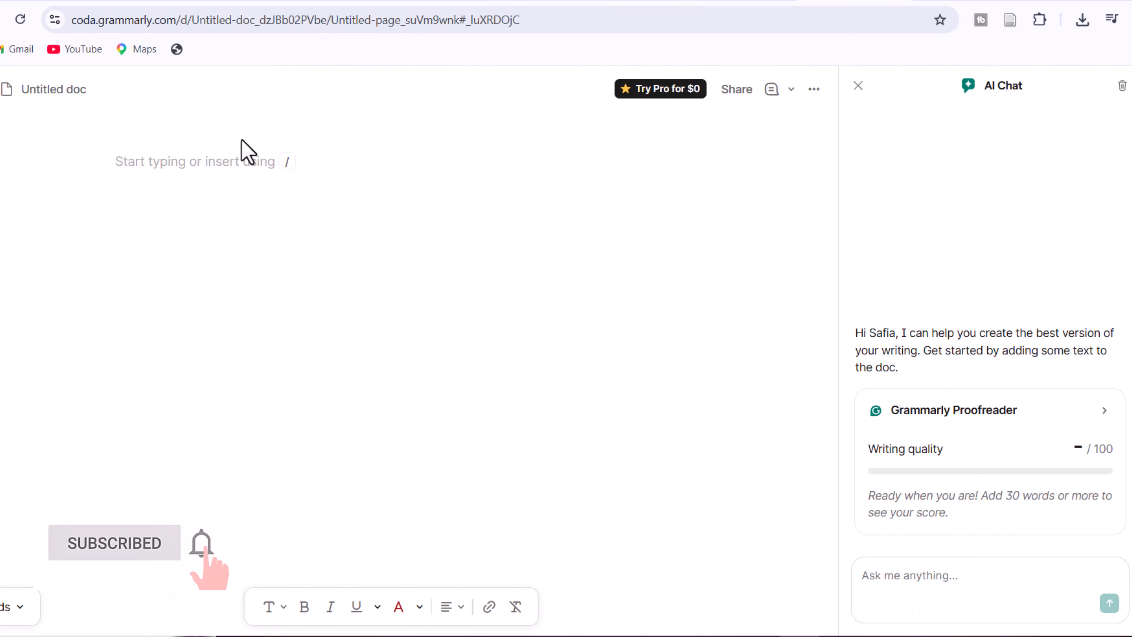
{"action": "right_click", "coordinate": [185, 170]}
{"action": "left_click", "coordinate": [209, 342]}
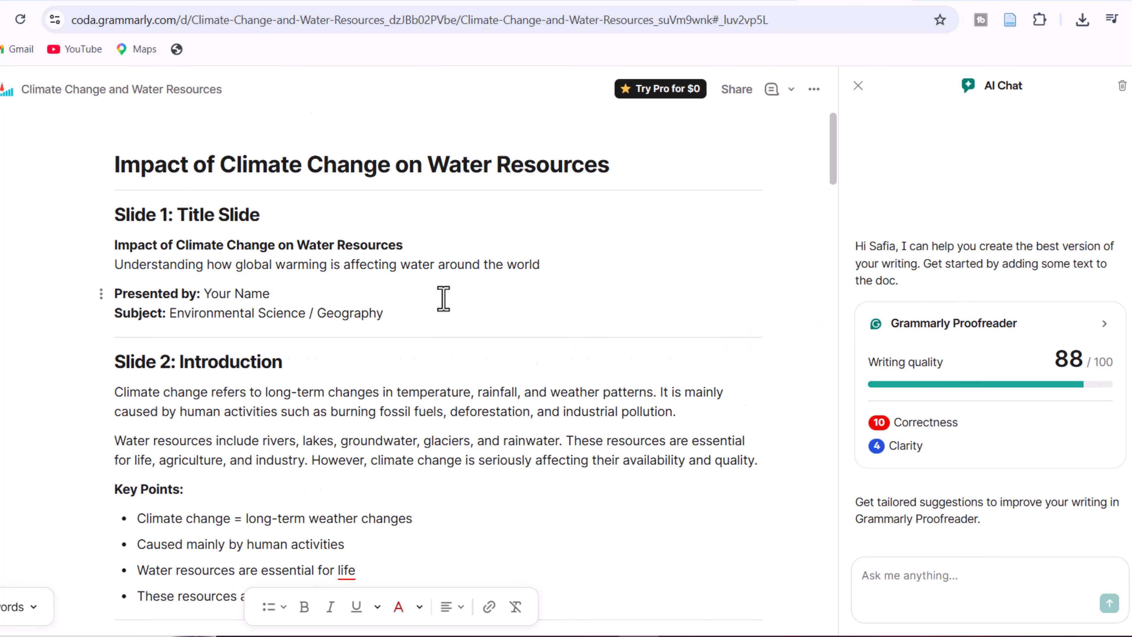
- Add the missing full stops after "life" and "threat" in the Slide 2 key points
{"action": "scroll", "coordinate": [356, 410], "scroll_direction": "down", "scroll_amount": 3}
{"action": "left_click", "coordinate": [354, 454]}
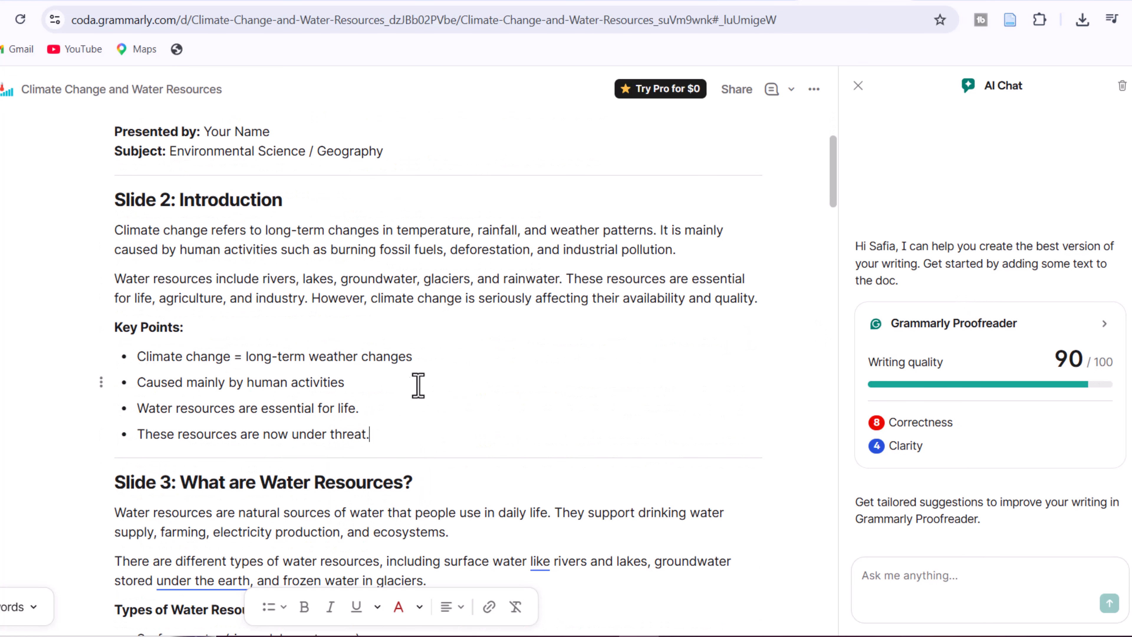
{"action": "scroll", "coordinate": [312, 402], "scroll_direction": "down", "scroll_amount": 3}
{"action": "left_click", "coordinate": [599, 449]}
- Accept the suggested correction in the Slide 4 key points so the bullet reads "Disruption of the natural water cycle"
{"action": "scroll", "coordinate": [599, 446], "scroll_direction": "down", "scroll_amount": 4}
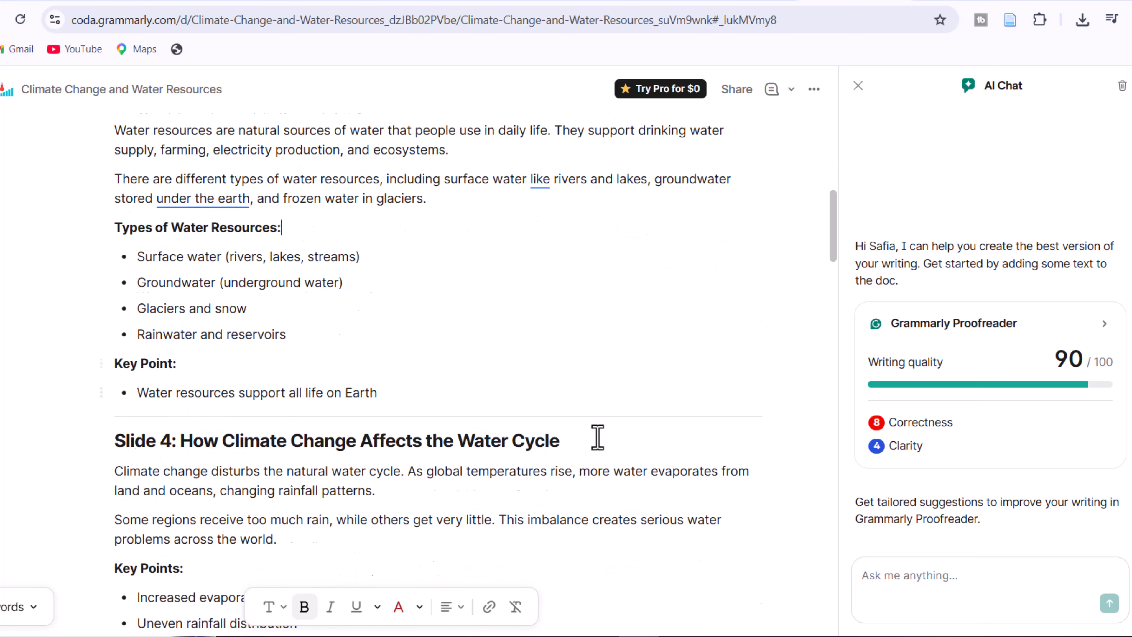
{"action": "scroll", "coordinate": [598, 433], "scroll_direction": "down", "scroll_amount": 5}
{"action": "left_click", "coordinate": [256, 382]}
{"action": "left_click", "coordinate": [243, 433]}
- Accept the suggested correction for "drinking" in the Slide 5 sentence about agriculture, water supply and daily life
{"action": "scroll", "coordinate": [367, 345], "scroll_direction": "down", "scroll_amount": 2}
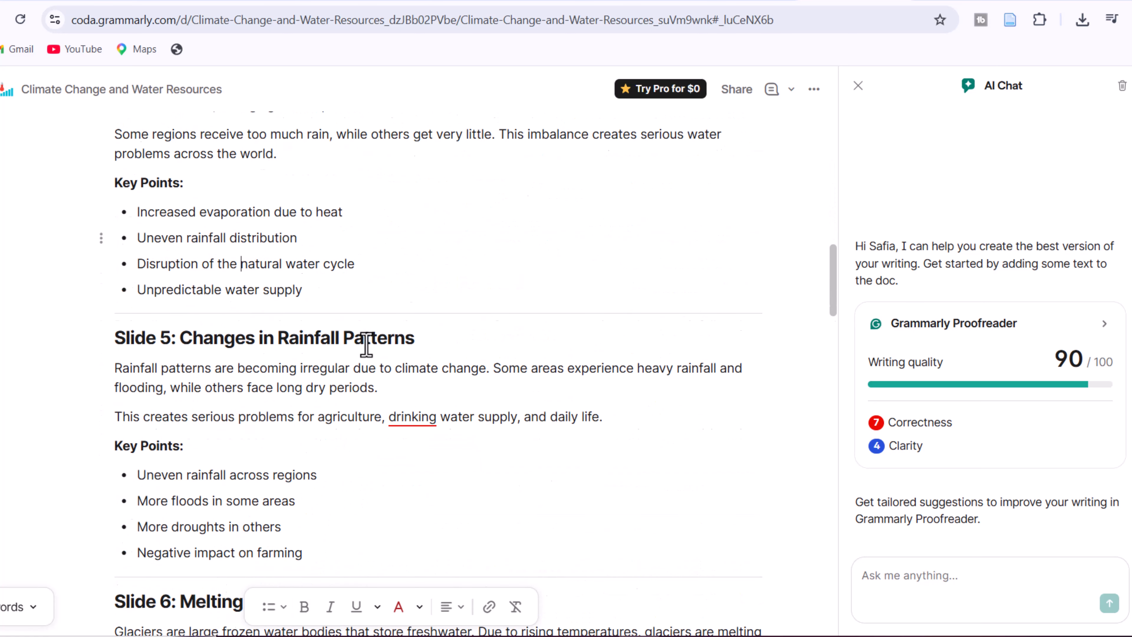
{"action": "scroll", "coordinate": [367, 346], "scroll_direction": "down", "scroll_amount": 1}
{"action": "left_click", "coordinate": [408, 375]}
{"action": "left_click", "coordinate": [405, 429]}
- Accept the Slide 6 corrections: the comma after "over time" and the suggestion on "globally" in the key points
{"action": "scroll", "coordinate": [392, 392], "scroll_direction": "down", "scroll_amount": 7}
{"action": "left_click", "coordinate": [449, 313]}
{"action": "left_click", "coordinate": [445, 362]}
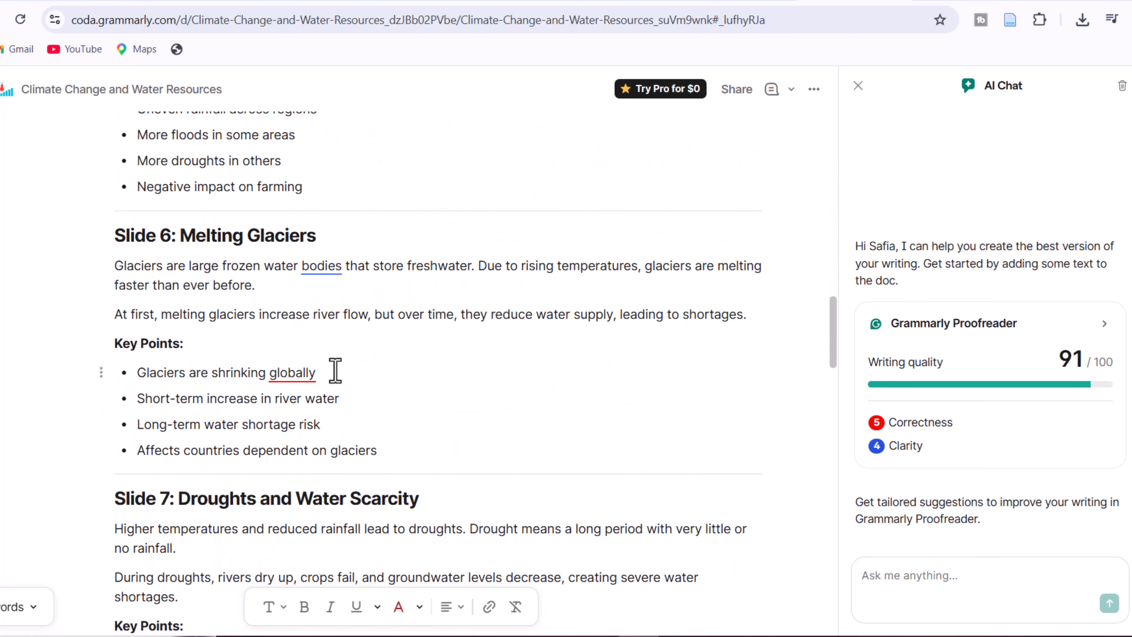
{"action": "left_click", "coordinate": [291, 373]}
{"action": "left_click", "coordinate": [301, 405]}
- Reword the first Slide 8 sentence to "increases the frequency of extreme rainfall events" and accept the spacing correction for "of extreme"
{"action": "scroll", "coordinate": [333, 367], "scroll_direction": "down", "scroll_amount": 8}
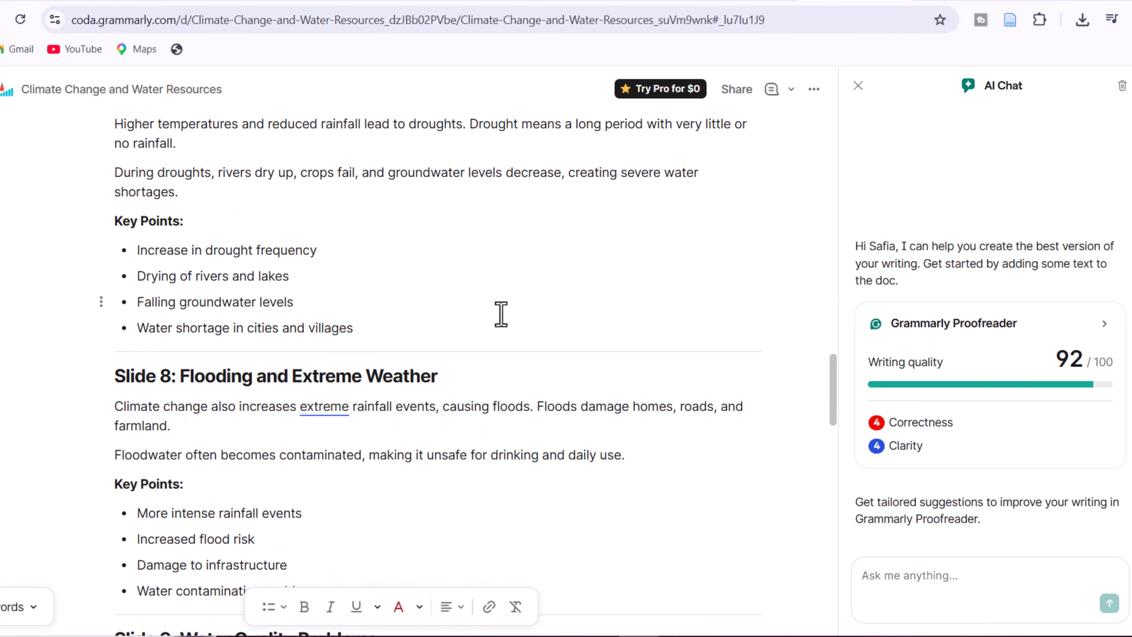
{"action": "left_click", "coordinate": [324, 406]}
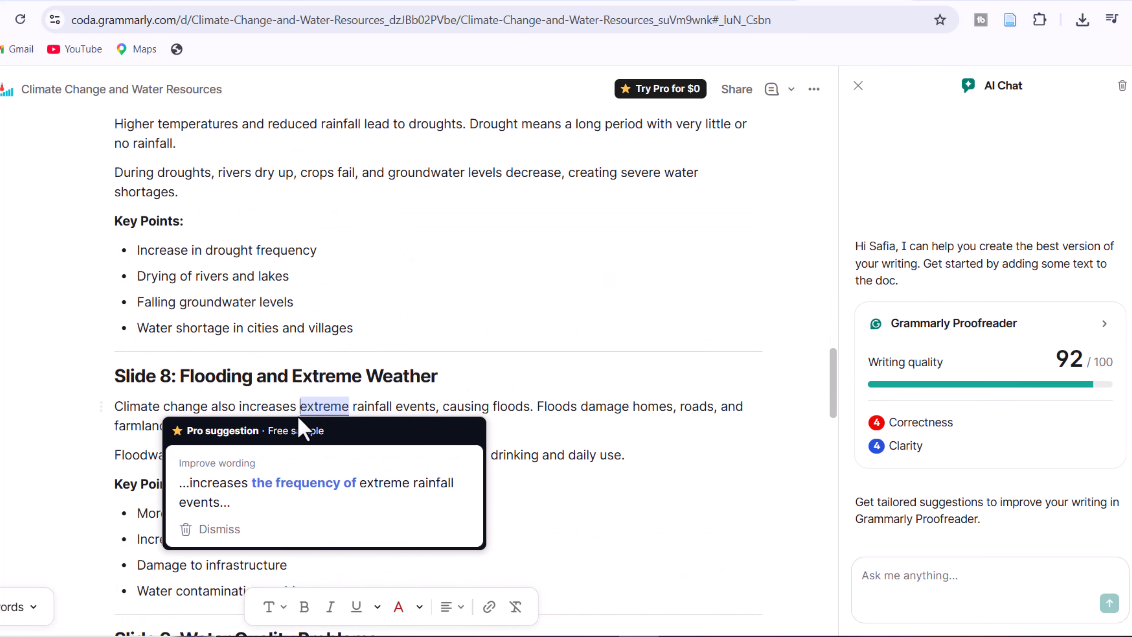
{"action": "left_click", "coordinate": [296, 406]}
{"action": "type", "text": "the freque"}
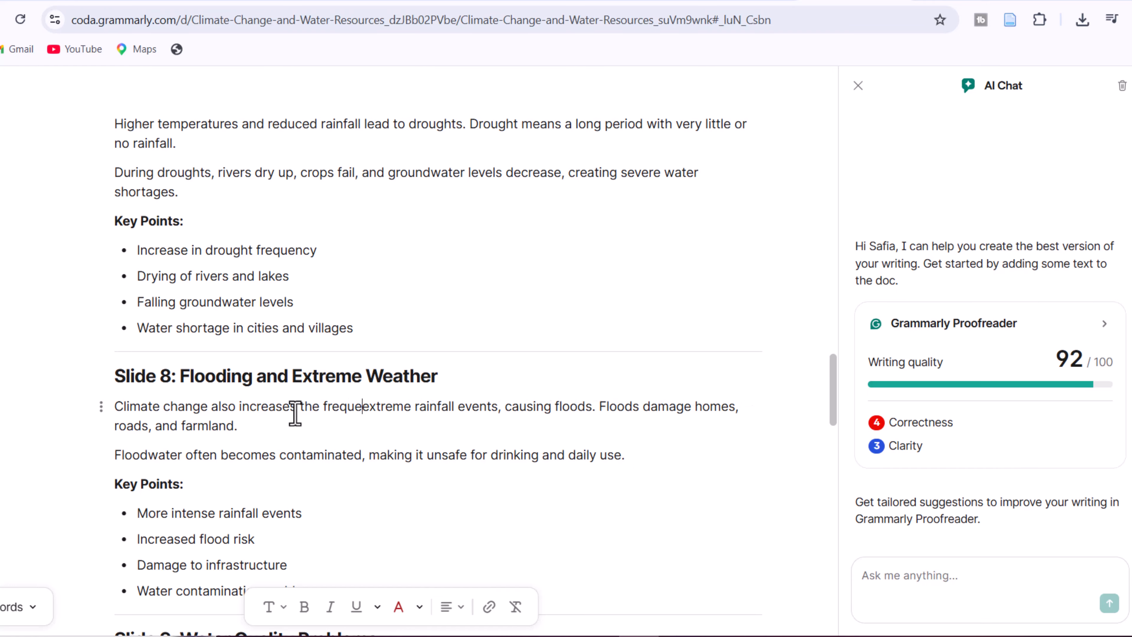
{"action": "type", "text": "ncy of"}
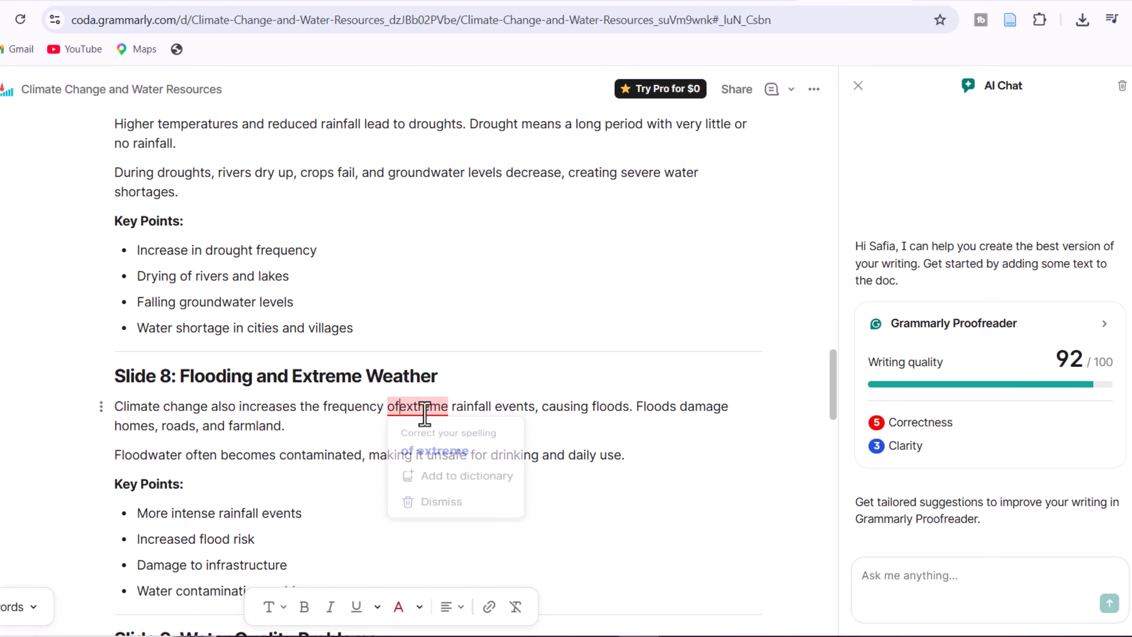
{"action": "left_click", "coordinate": [415, 437]}
- Accept the suggested full stop after "Reduce greenhouse gas emissions" in the Slide 12 key points
{"action": "scroll", "coordinate": [414, 437], "scroll_direction": "down", "scroll_amount": 15}
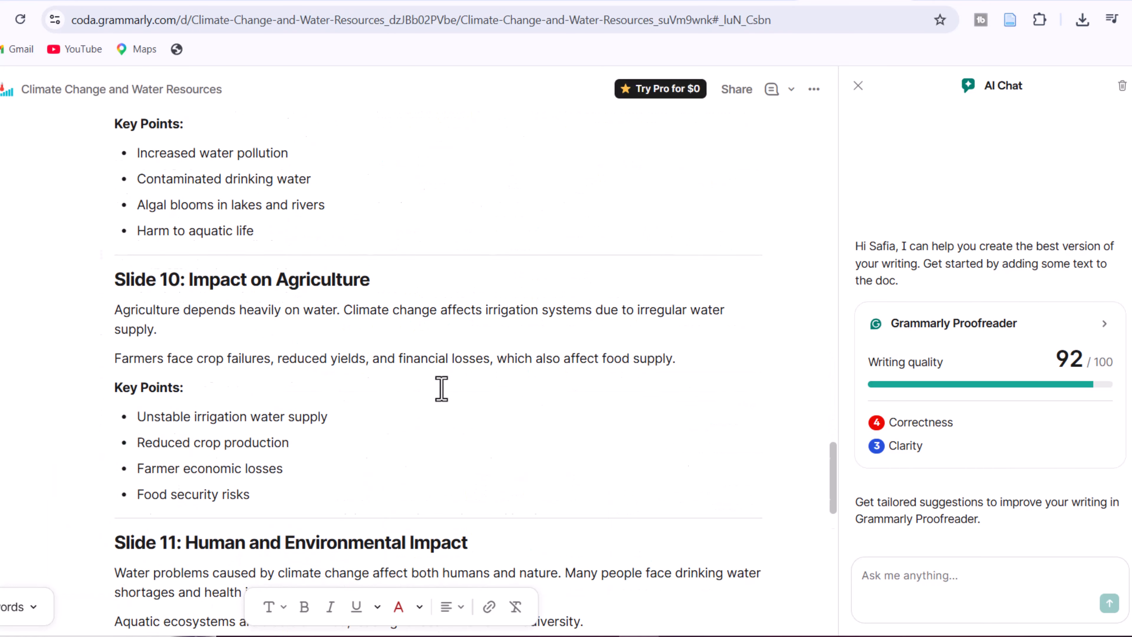
{"action": "scroll", "coordinate": [441, 389], "scroll_direction": "down", "scroll_amount": 7}
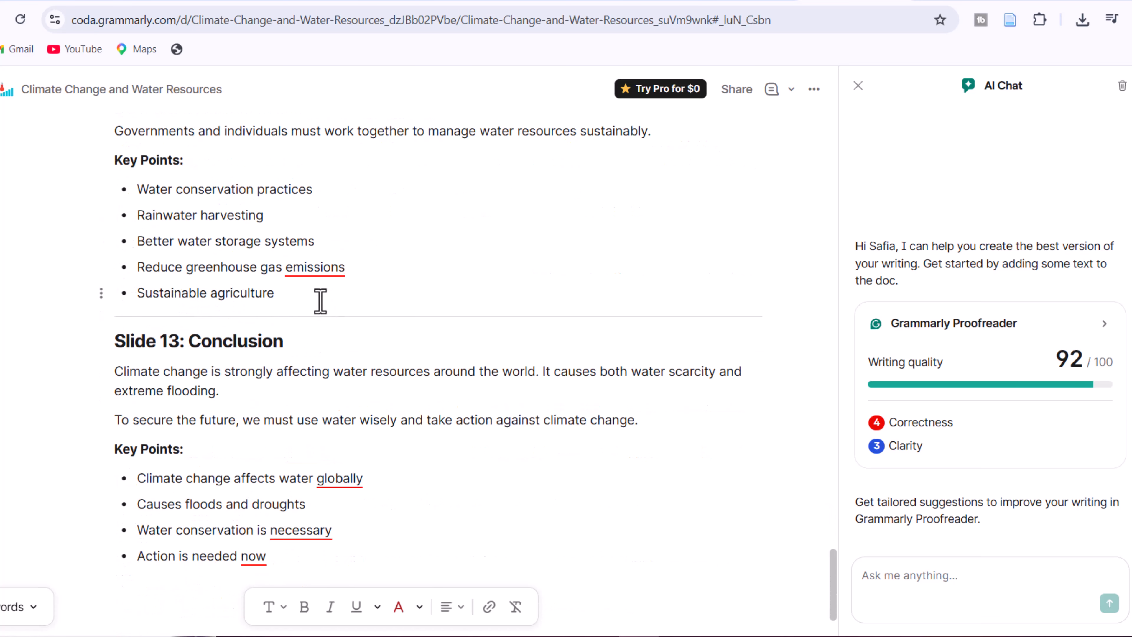
{"action": "mouse_move", "coordinate": [315, 267]}
{"action": "left_click", "coordinate": [314, 316]}
- Accept the suggested full stops after "globally", "necessary" and "now" in the Slide 13 key points
{"action": "scroll", "coordinate": [384, 357], "scroll_direction": "down", "scroll_amount": 2}
{"action": "mouse_move", "coordinate": [339, 386]}
{"action": "left_click", "coordinate": [343, 436]}
{"action": "mouse_move", "coordinate": [300, 438]}
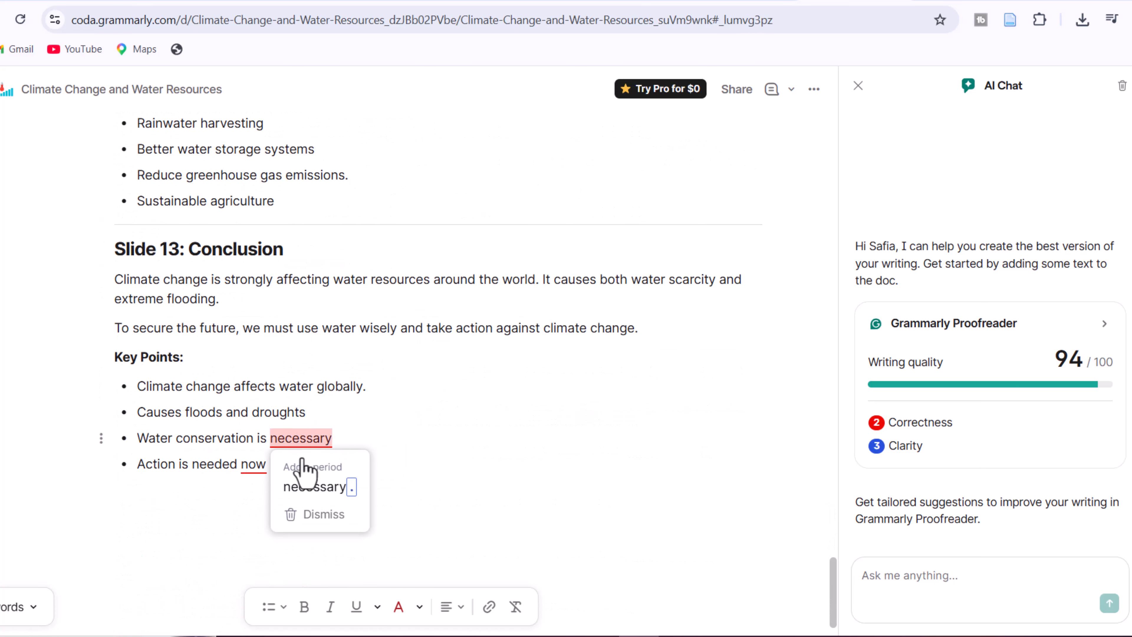
{"action": "left_click", "coordinate": [308, 485]}
{"action": "left_click", "coordinate": [268, 513]}
- Replace "like" with "such as" before "rivers and lakes" in the Slide 3 sentence on types of water resources
{"action": "scroll", "coordinate": [487, 317], "scroll_direction": "up", "scroll_amount": 20}
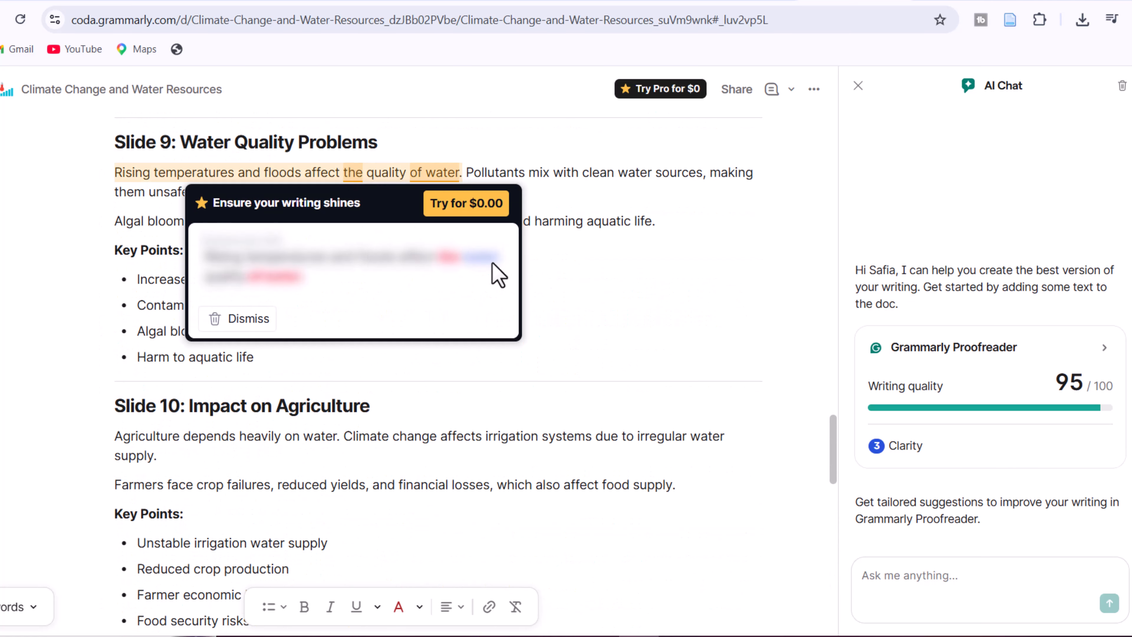
{"action": "left_click", "coordinate": [527, 253]}
{"action": "scroll", "coordinate": [520, 256], "scroll_direction": "up", "scroll_amount": 5}
{"action": "scroll", "coordinate": [519, 256], "scroll_direction": "up", "scroll_amount": 15}
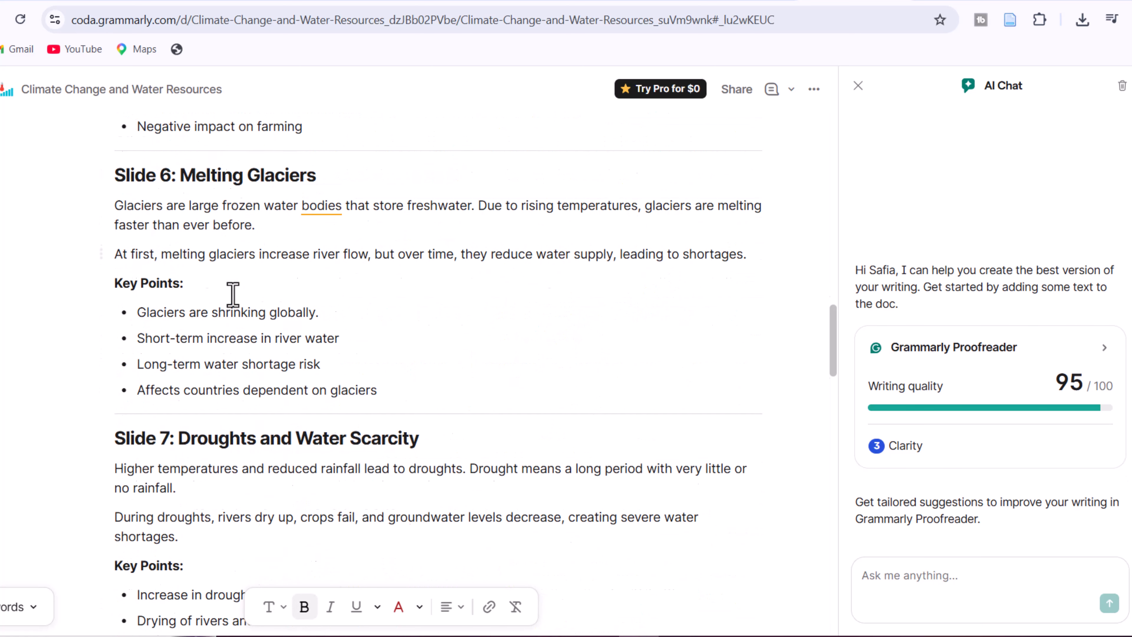
{"action": "scroll", "coordinate": [524, 417], "scroll_direction": "up", "scroll_amount": 11}
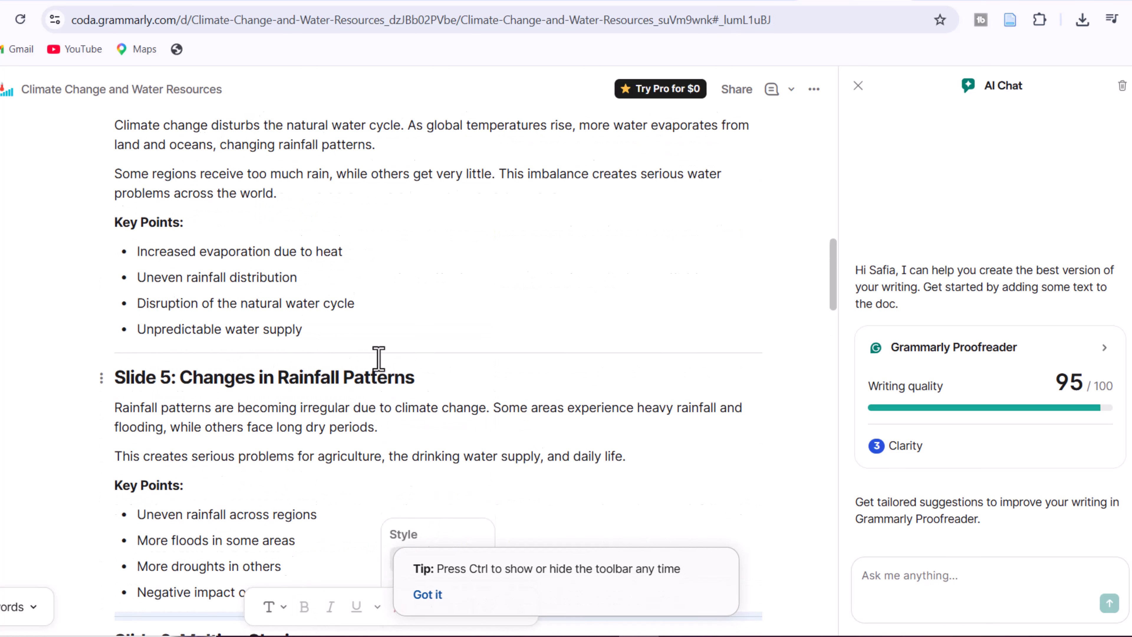
{"action": "scroll", "coordinate": [568, 256], "scroll_direction": "up", "scroll_amount": 5}
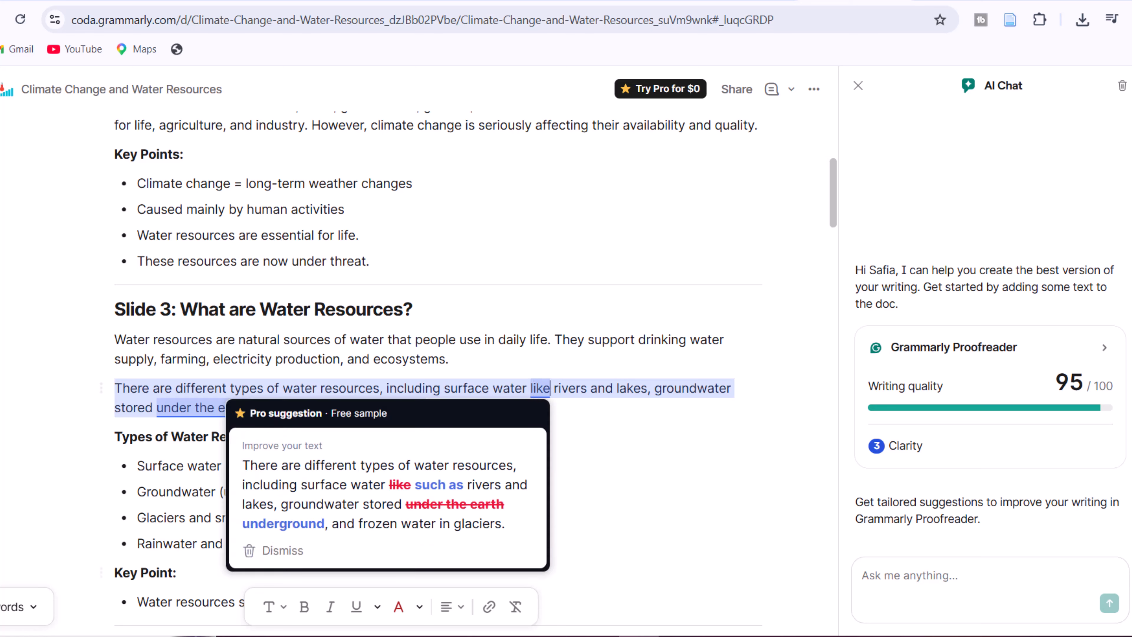
{"action": "key", "text": "BackSpace"}
{"action": "key", "text": "BackSpace"}
{"action": "key", "text": "BackSpace"}
{"action": "key", "text": "BackSpace"}
{"action": "type", "text": "such as"}
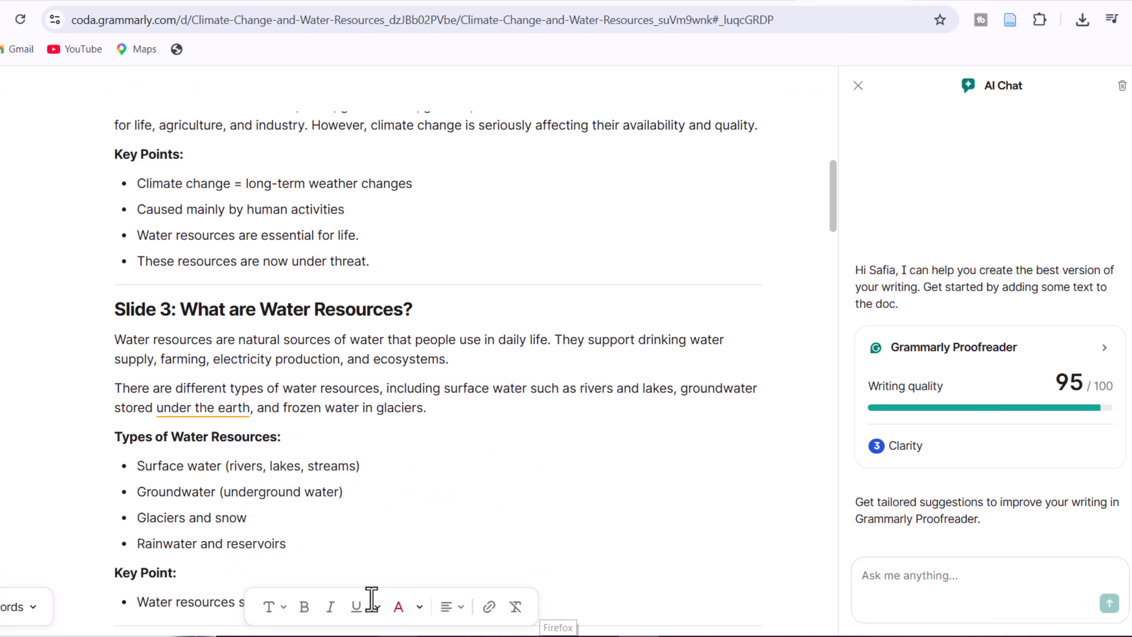
- Open the Proofreader report and review its writing quality summary and the categories of suggested improvements
{"action": "scroll", "coordinate": [546, 445], "scroll_direction": "up", "scroll_amount": 7}
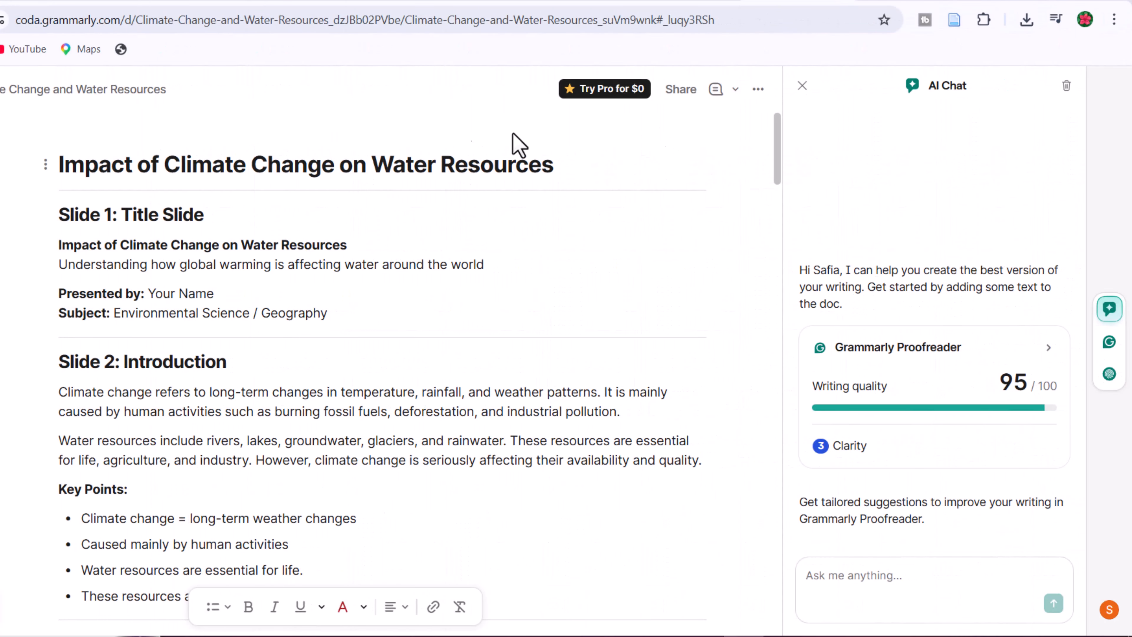
{"action": "left_click", "coordinate": [1110, 343]}
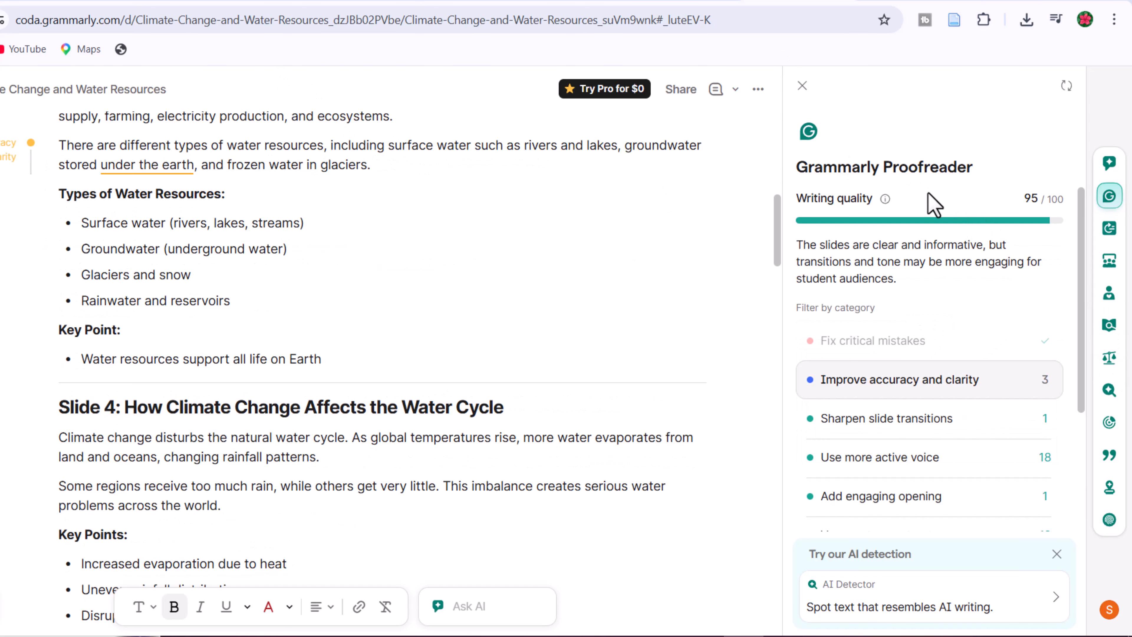
{"action": "scroll", "coordinate": [913, 276], "scroll_direction": "down", "scroll_amount": 3}
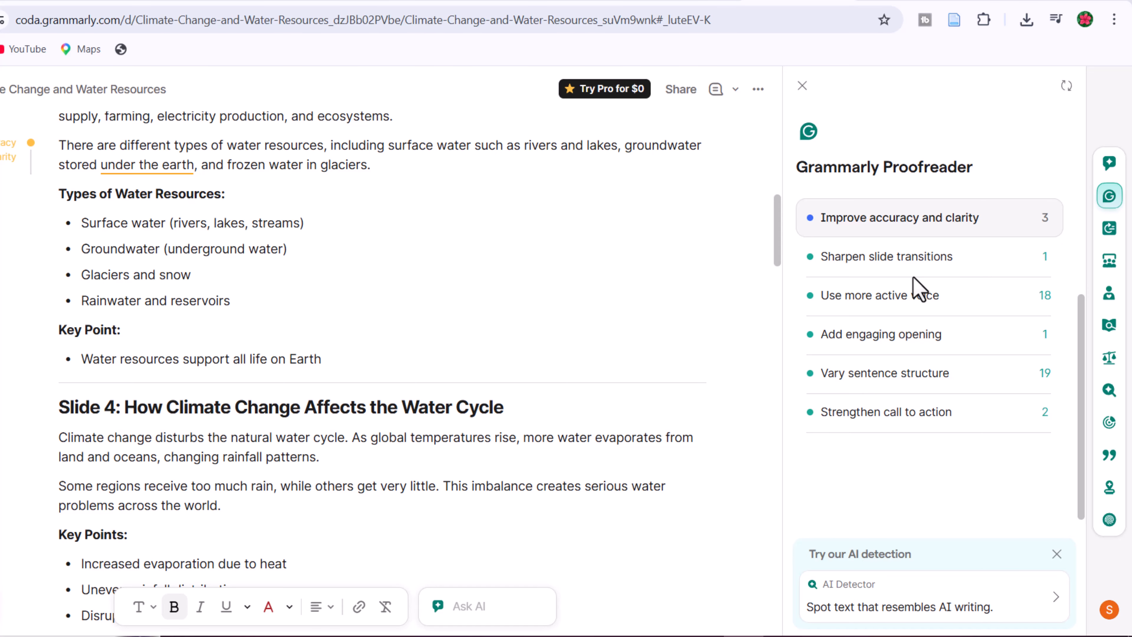
{"action": "scroll", "coordinate": [961, 232], "scroll_direction": "up", "scroll_amount": 3}
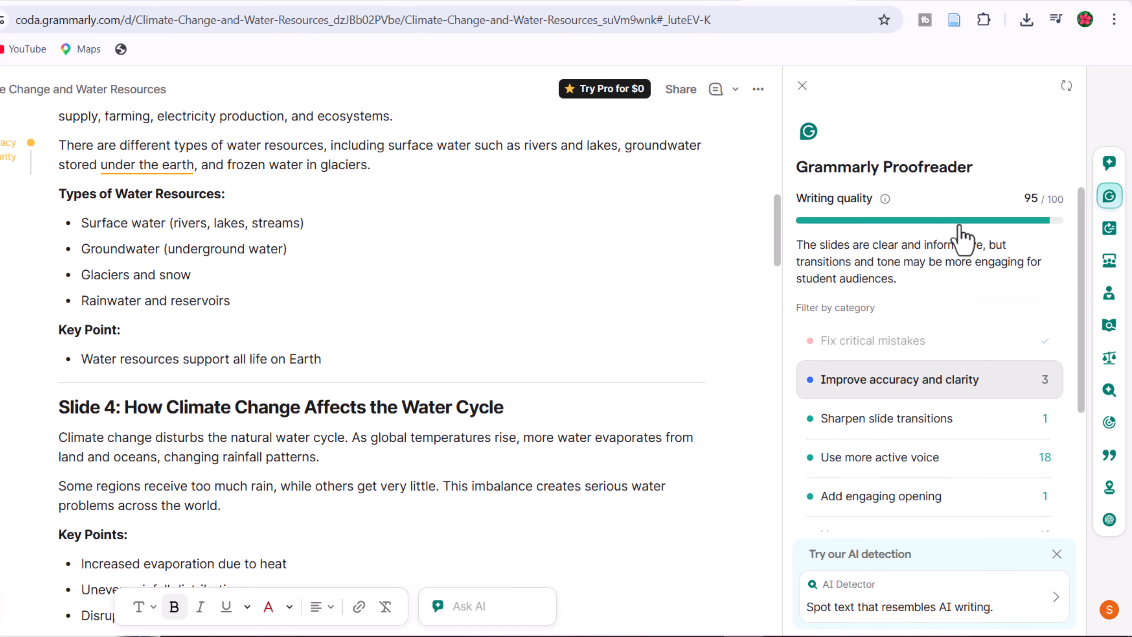
{"action": "mouse_move", "coordinate": [1112, 166]}
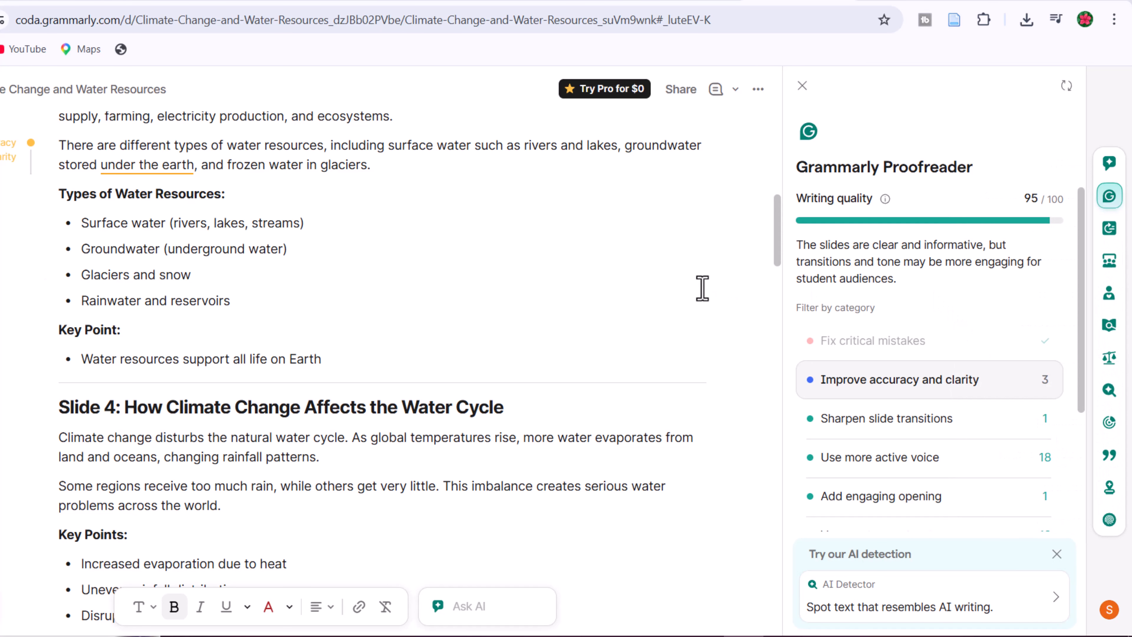
{"action": "scroll", "coordinate": [576, 362], "scroll_direction": "down", "scroll_amount": 7}
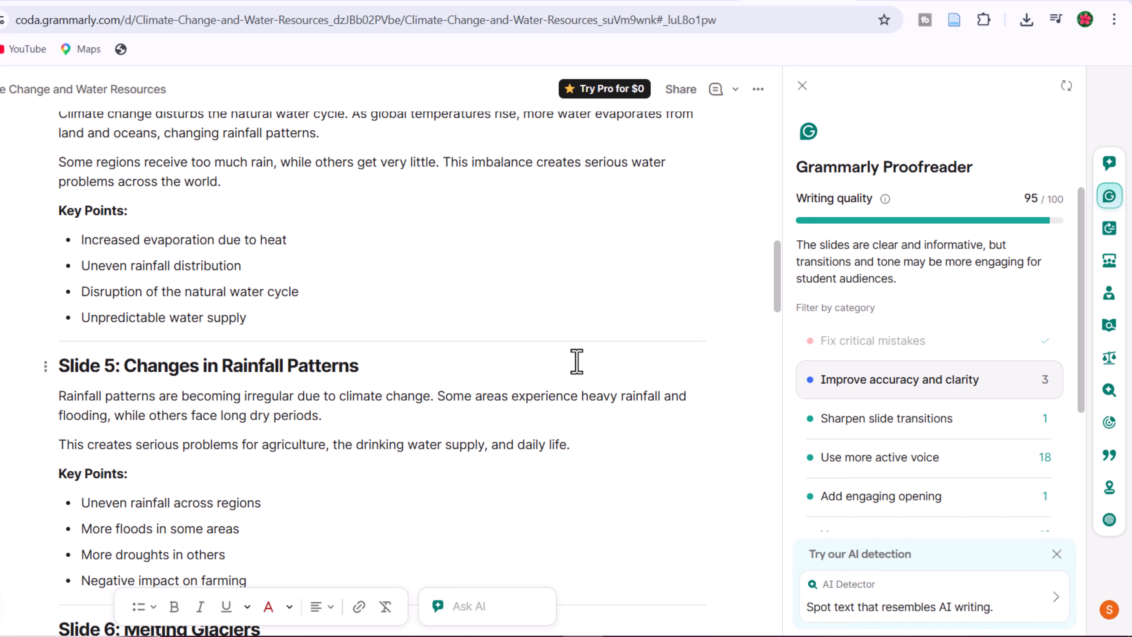
{"action": "mouse_move", "coordinate": [1091, 250]}
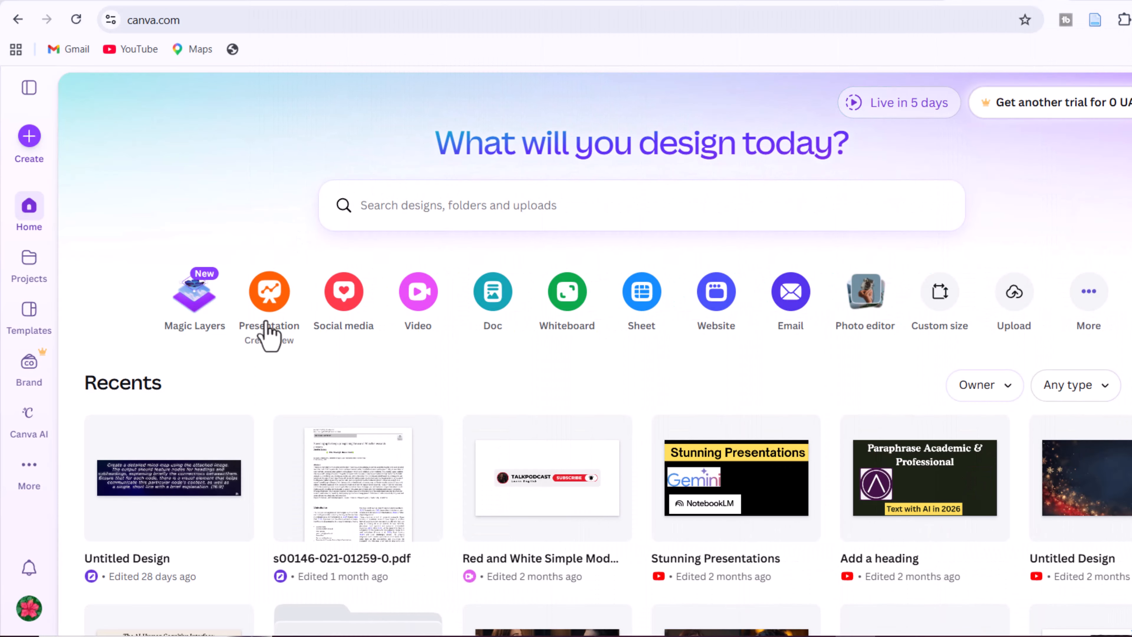
- Switch to Canva, create a new blank presentation and browse the available templates
{"action": "left_click", "coordinate": [269, 336]}
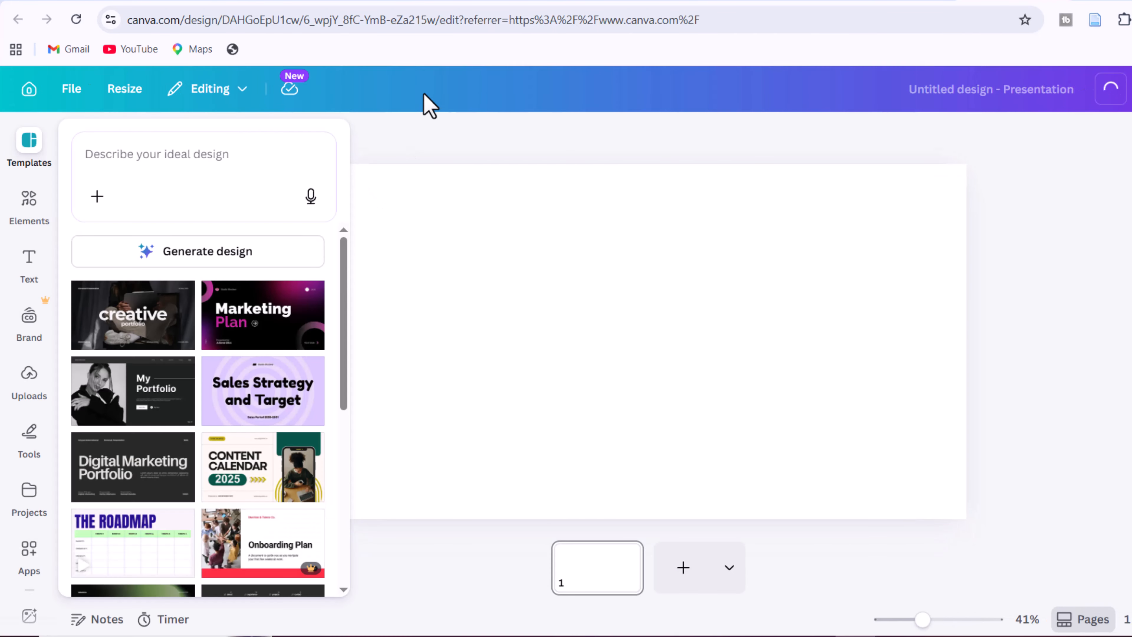
{"action": "scroll", "coordinate": [207, 457], "scroll_direction": "down", "scroll_amount": 10}
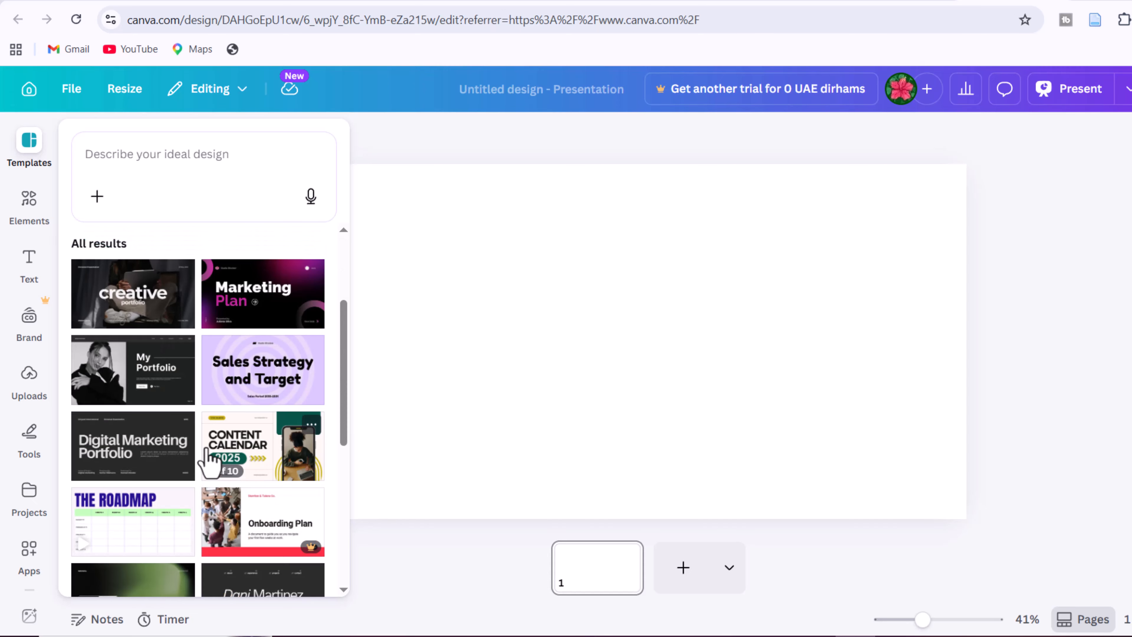
{"action": "scroll", "coordinate": [208, 457], "scroll_direction": "down", "scroll_amount": 15}
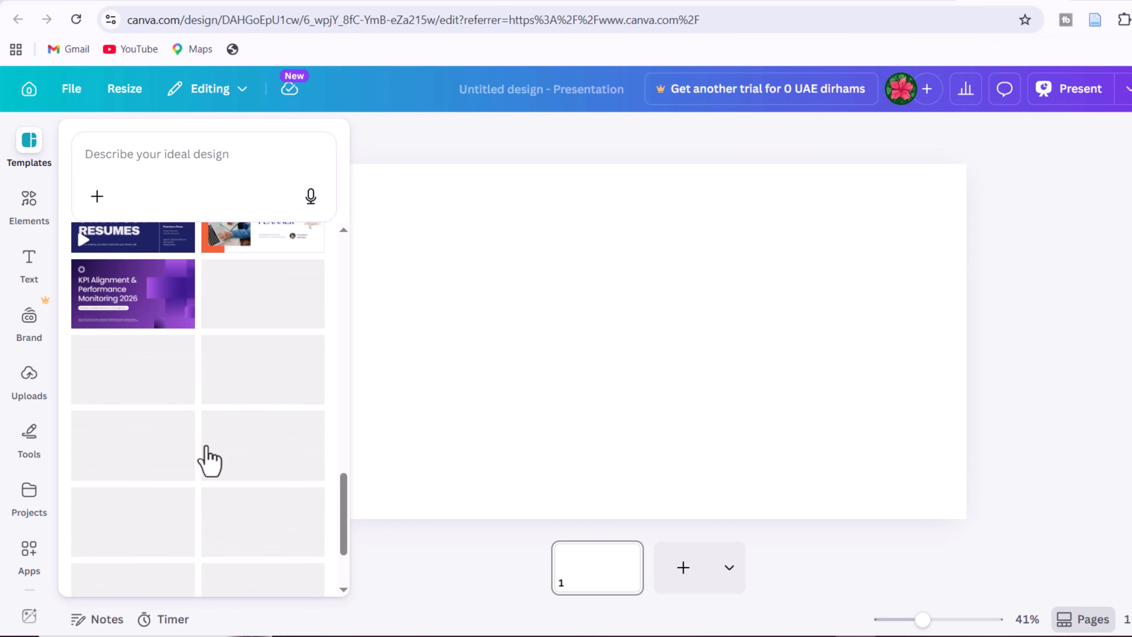
{"action": "scroll", "coordinate": [208, 456], "scroll_direction": "down", "scroll_amount": 15}
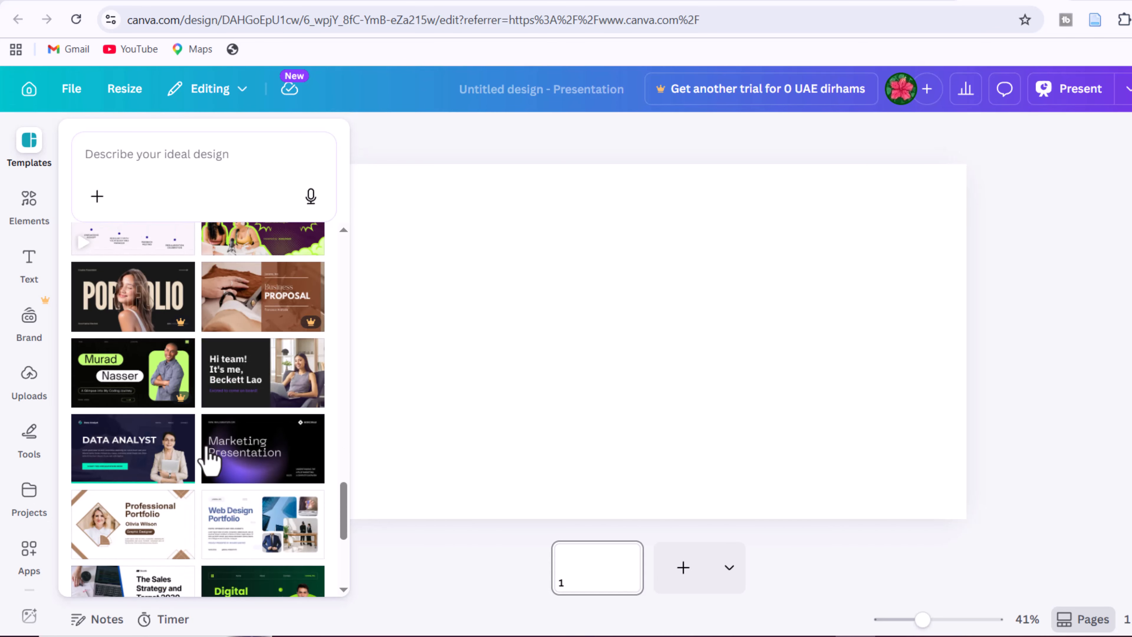
{"action": "scroll", "coordinate": [208, 455], "scroll_direction": "up", "scroll_amount": 20}
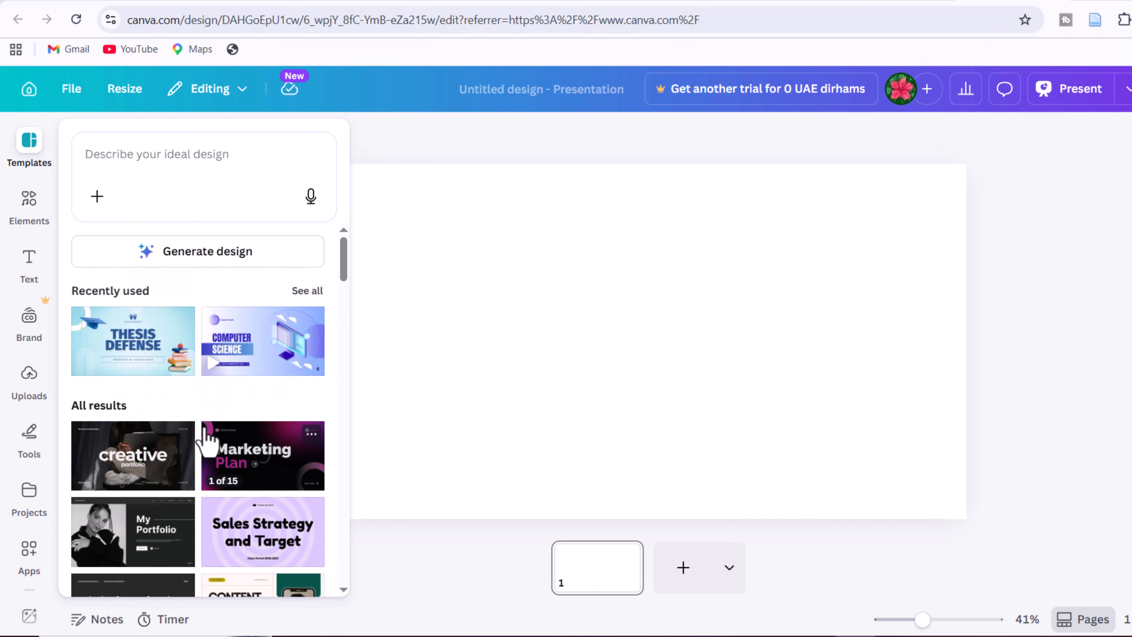
- Search the presentation templates for "Research Presentation Template"
{"action": "right_click", "coordinate": [143, 165]}
{"action": "left_click", "coordinate": [169, 341]}
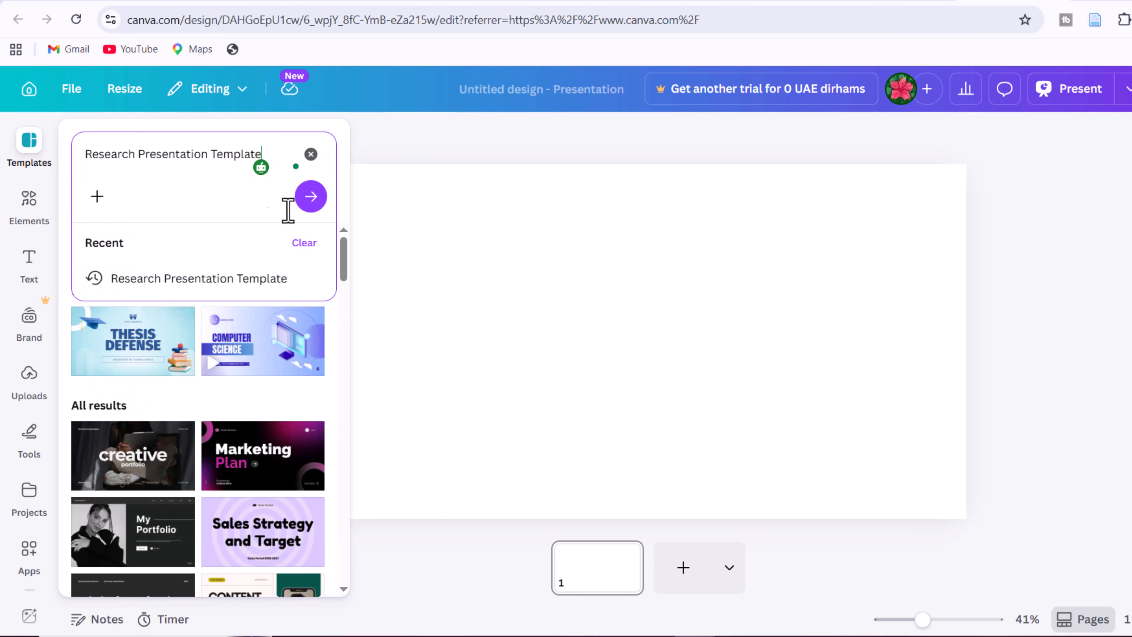
{"action": "left_click", "coordinate": [311, 196]}
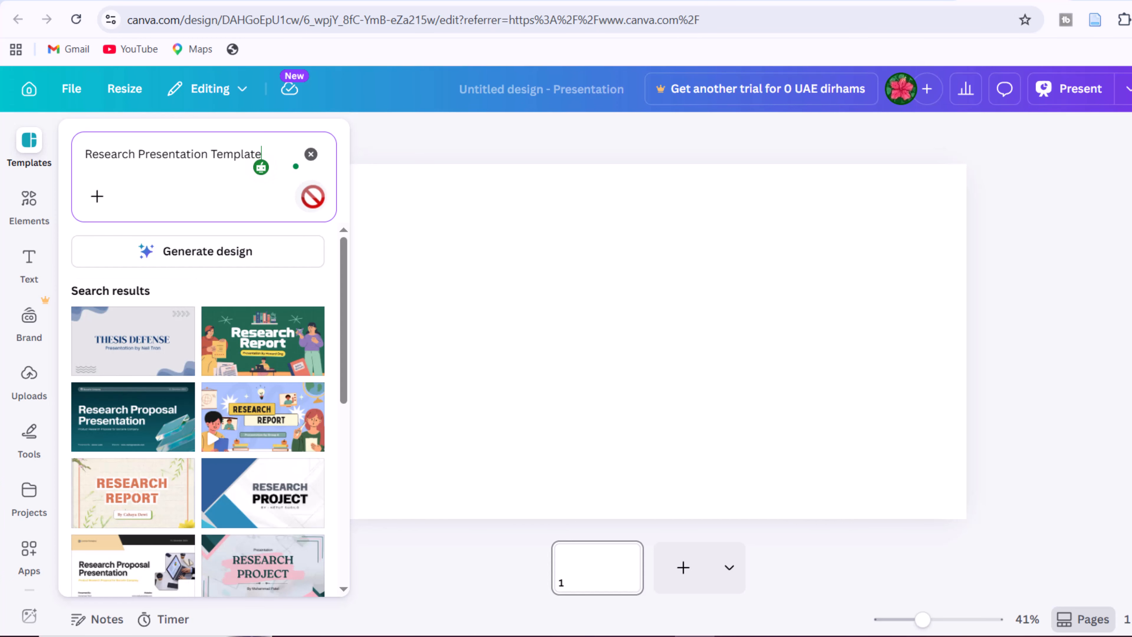
- Choose the Black and Gold Corporate Research Proposal Presentation template and apply its cover page to the first slide
{"action": "scroll", "coordinate": [240, 337], "scroll_direction": "down", "scroll_amount": 12}
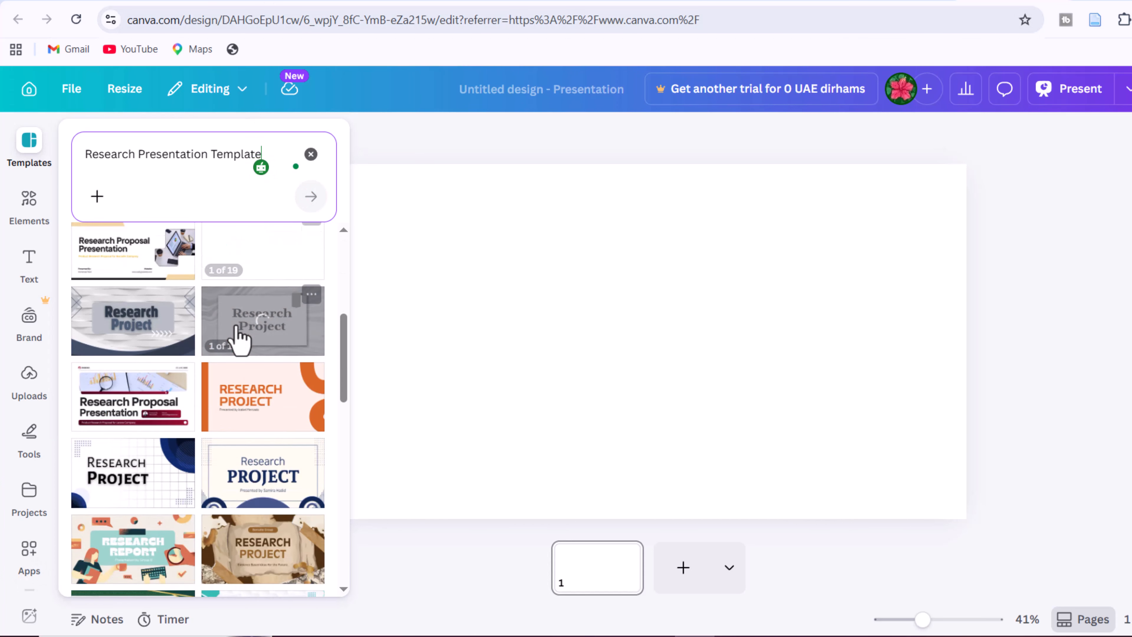
{"action": "scroll", "coordinate": [240, 339], "scroll_direction": "down", "scroll_amount": 12}
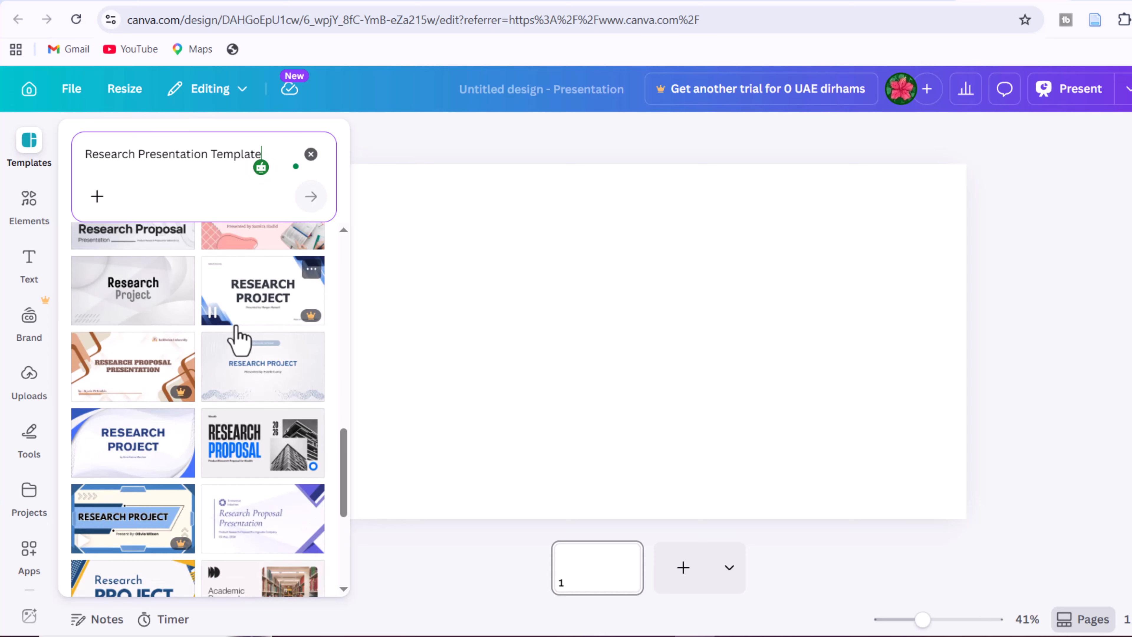
{"action": "scroll", "coordinate": [240, 341], "scroll_direction": "down", "scroll_amount": 6}
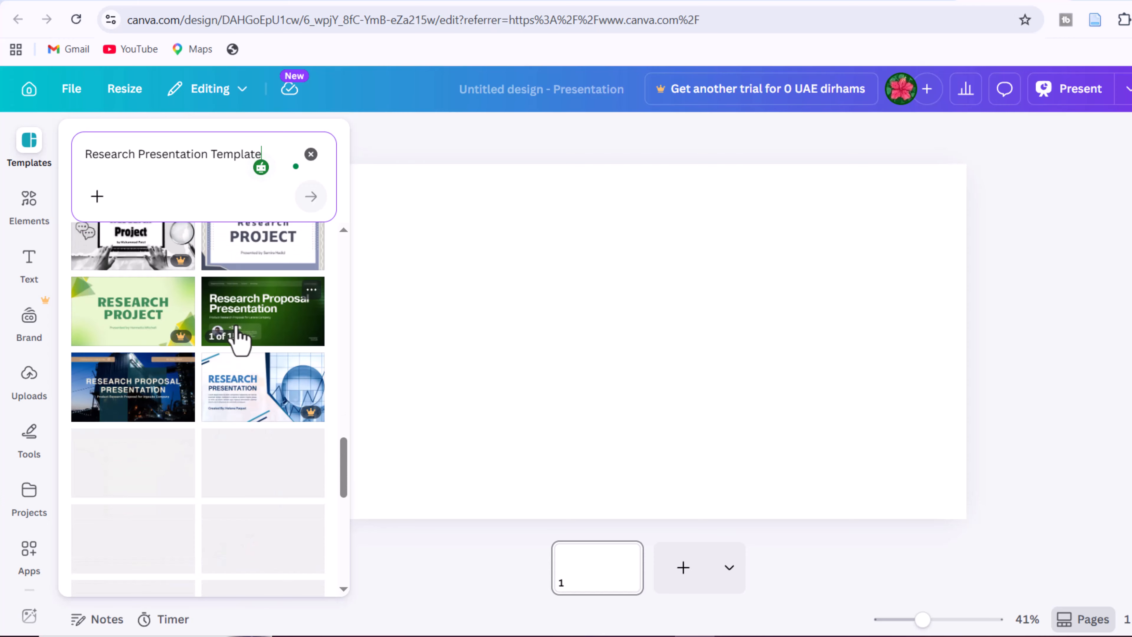
{"action": "scroll", "coordinate": [238, 337], "scroll_direction": "down", "scroll_amount": 8}
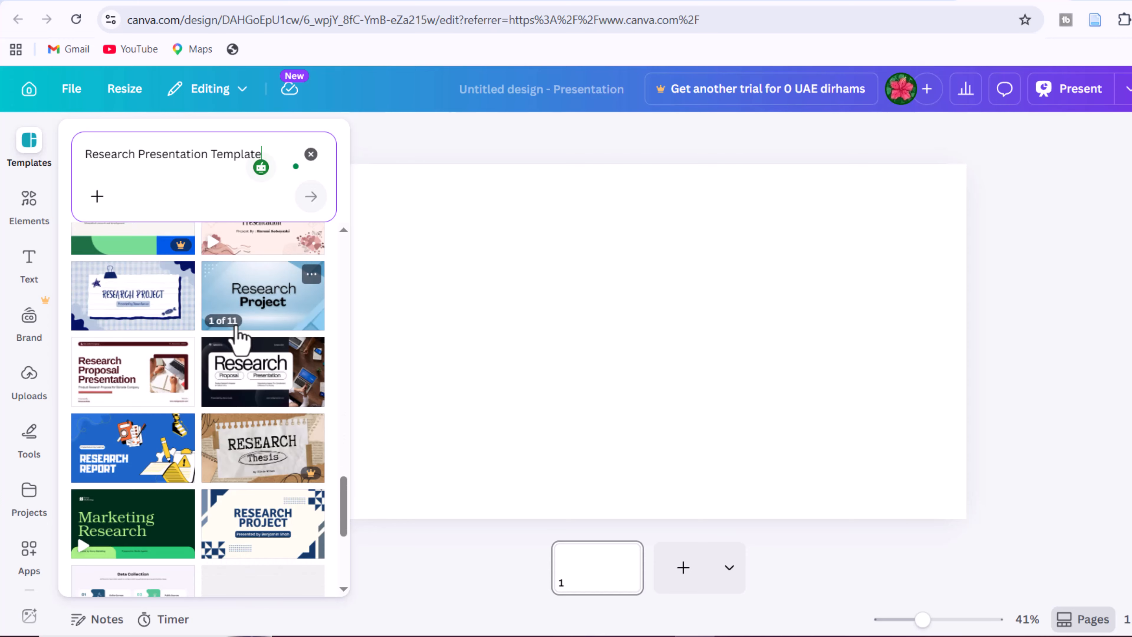
{"action": "scroll", "coordinate": [239, 339], "scroll_direction": "down", "scroll_amount": 8}
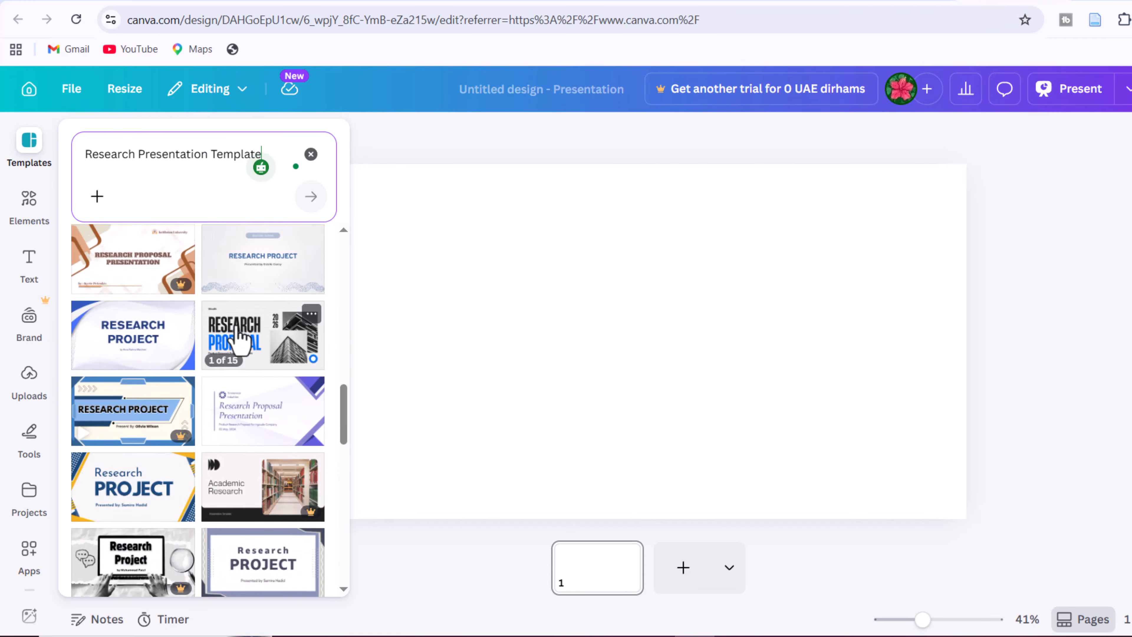
{"action": "scroll", "coordinate": [240, 341], "scroll_direction": "up", "scroll_amount": 10}
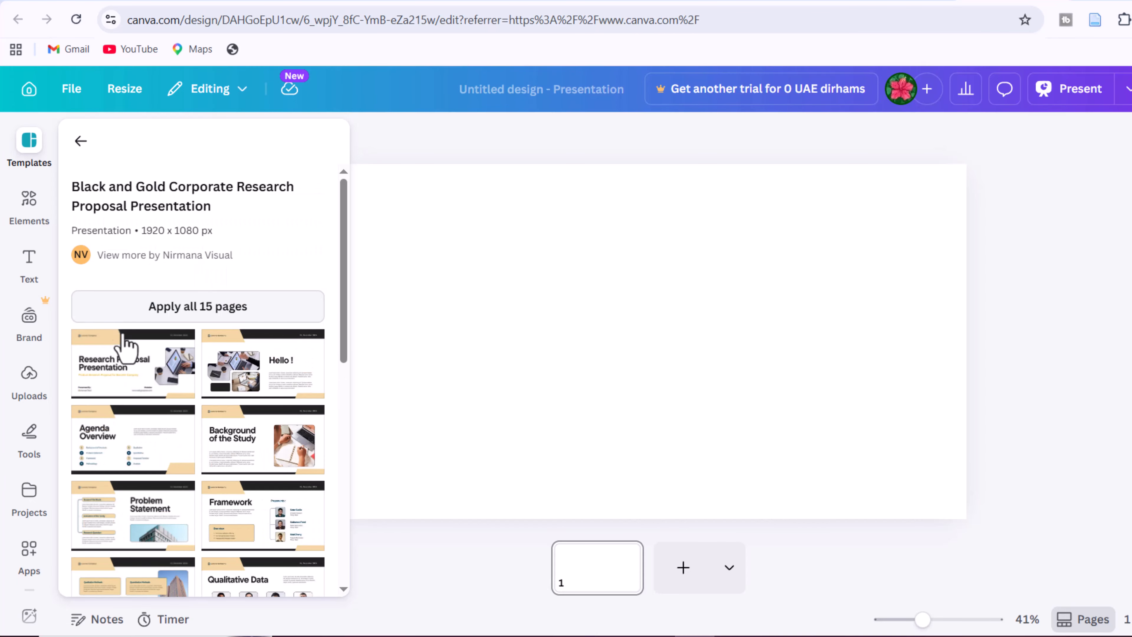
{"action": "left_click", "coordinate": [133, 384]}
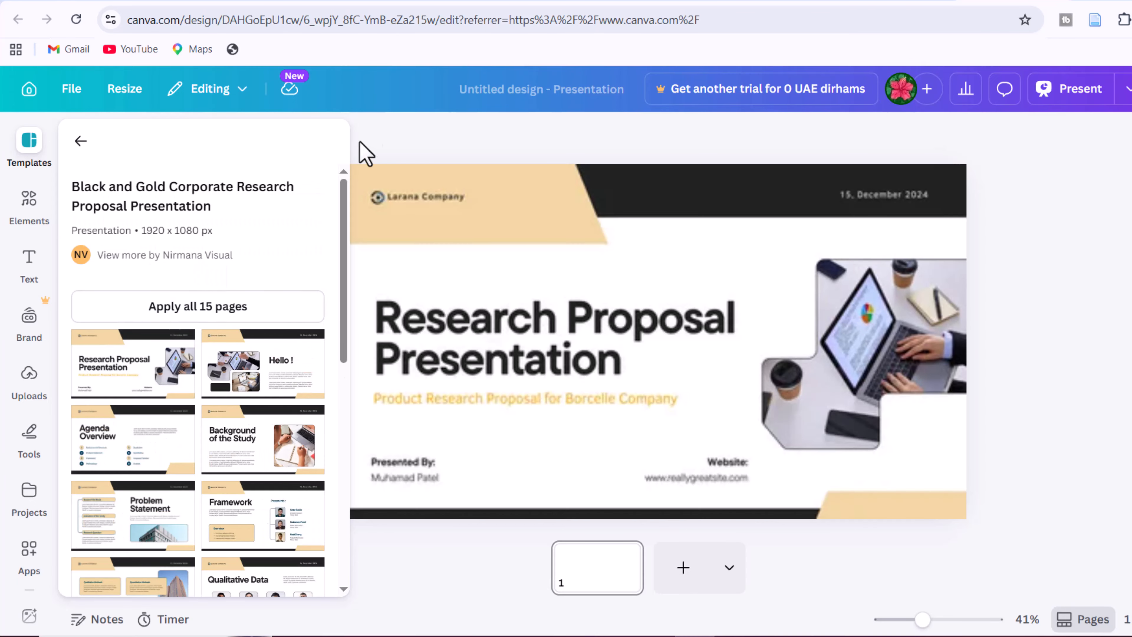
- Clear the cover's placeholder company name, date and website address, and retitle it "Impact of Climate Change on Water Resources" at font size 93.6
{"action": "double_click", "coordinate": [422, 329]}
{"action": "key", "text": "Delete"}
{"action": "type", "text": "Impact of Climate Change on Water Resources"}
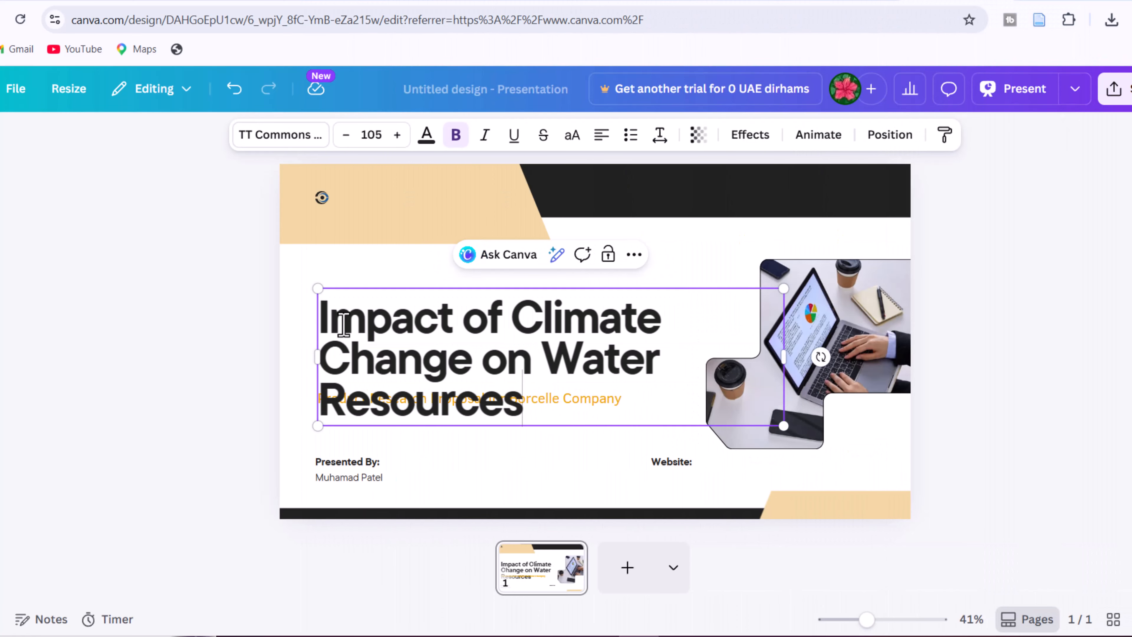
{"action": "left_click", "coordinate": [349, 138]}
{"action": "left_click", "coordinate": [349, 138]}
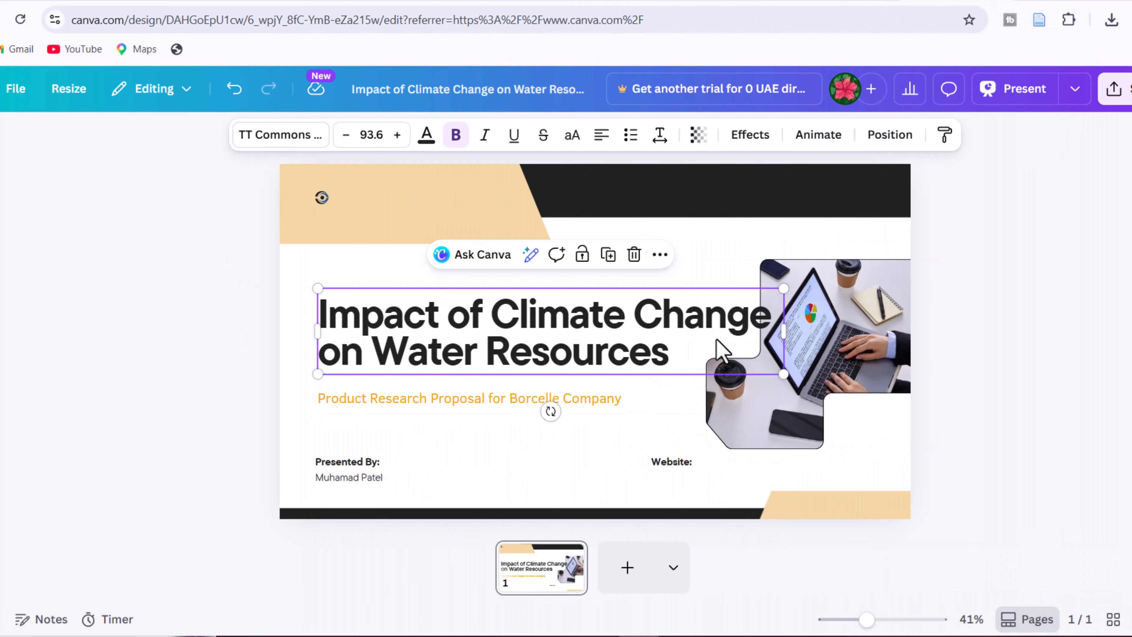
- Narrow the cover title box so the title wraps onto three lines, and remove the subtitle and placeholder presenter name
{"action": "left_click_drag", "start_coordinate": [784, 357], "coordinate": [701, 339]}
{"action": "left_click", "coordinate": [624, 268]}
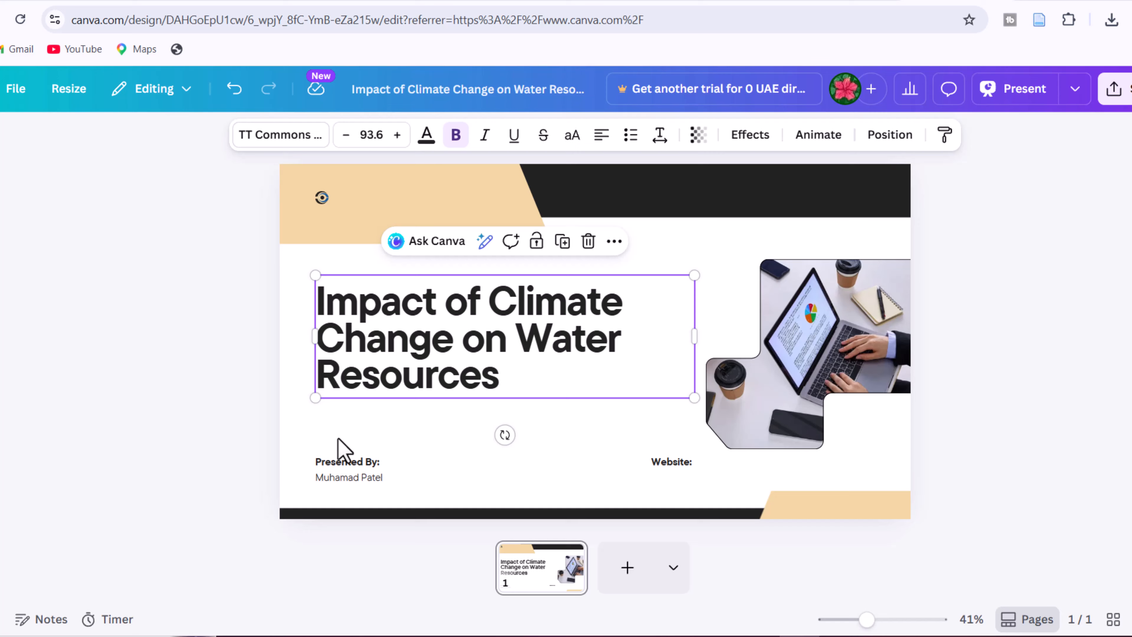
{"action": "double_click", "coordinate": [346, 475]}
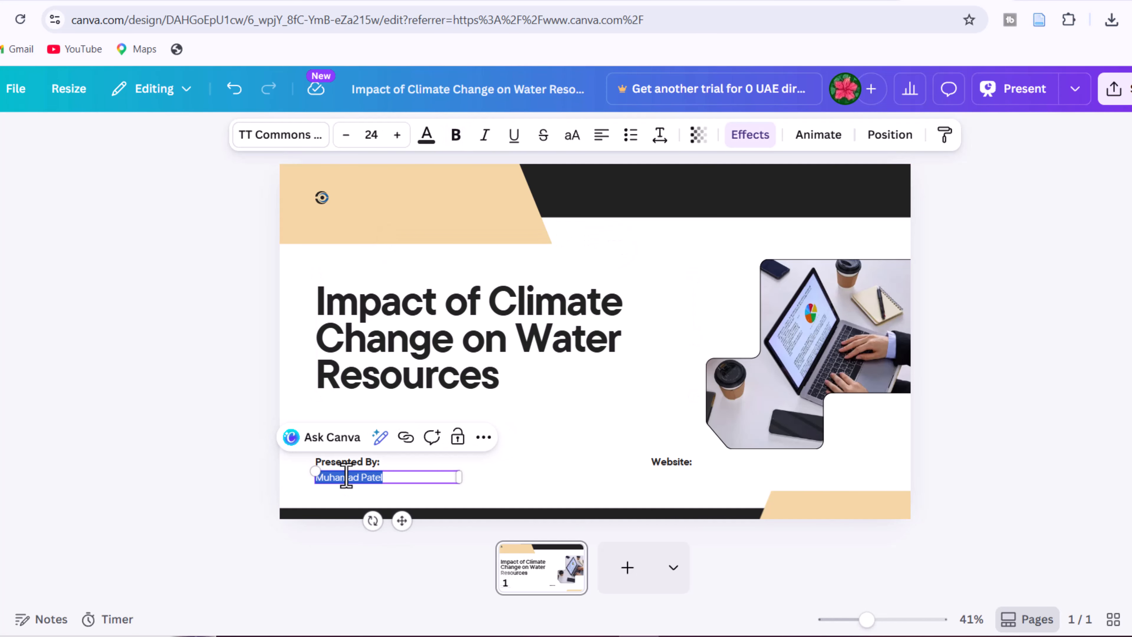
{"action": "key", "text": "BackSpace"}
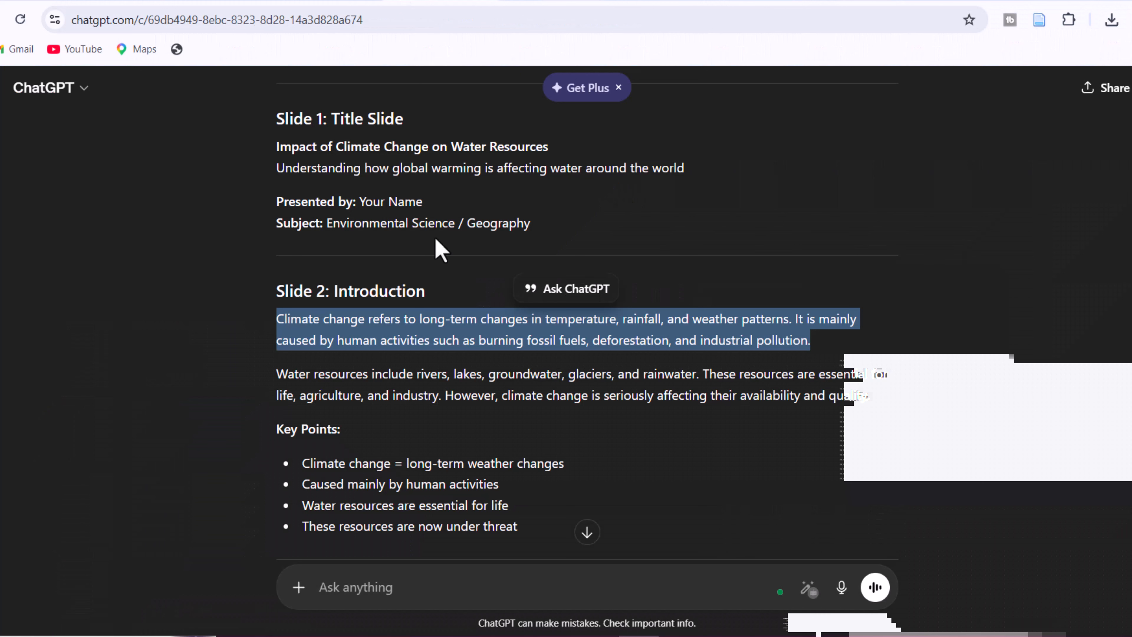
- Copy the water resources paragraph and Key Points from ChatGPT's Slide 2 into the Introduction slide's second text block and enlarge the text
{"action": "scroll", "coordinate": [435, 248], "scroll_direction": "down", "scroll_amount": 2}
{"action": "left_click_drag", "start_coordinate": [276, 293], "coordinate": [535, 446]}
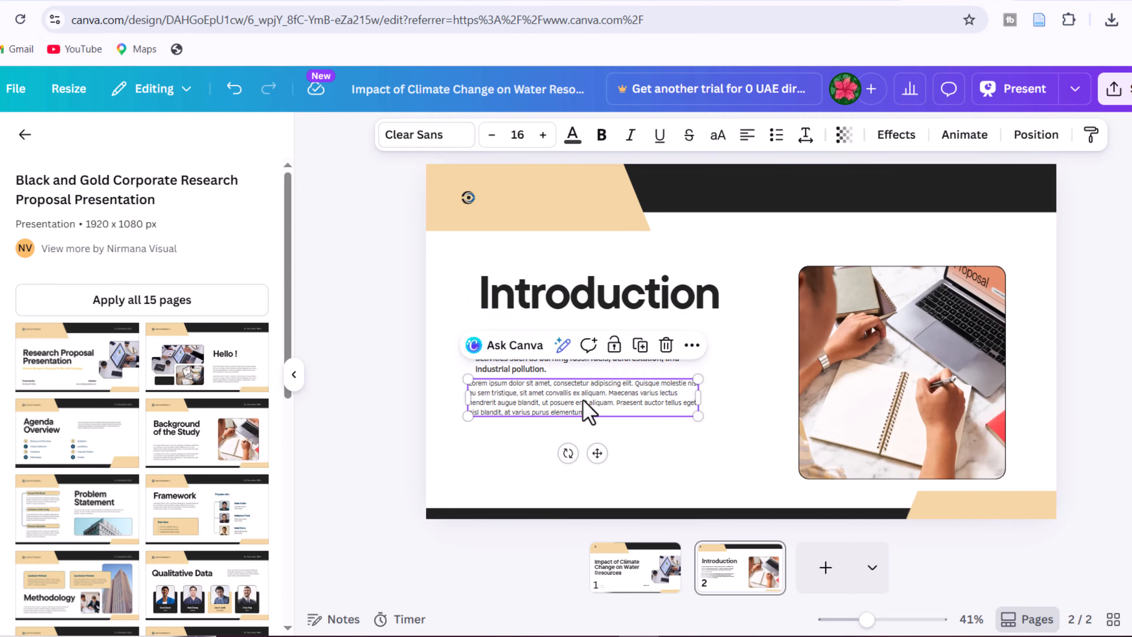
{"action": "type", "text": "Water resources include rivers, lakes, groundwater, glaciers, and rainwater. These resources are essential for life, agriculture, and industry. However, climate change is seriously affecting their availability and quality. Key Points: Climate change = long-term weather changes Caused mainly by human activities Water resources are essential for life These resources are now under threat"}
{"action": "key", "text": "ctrl+a"}
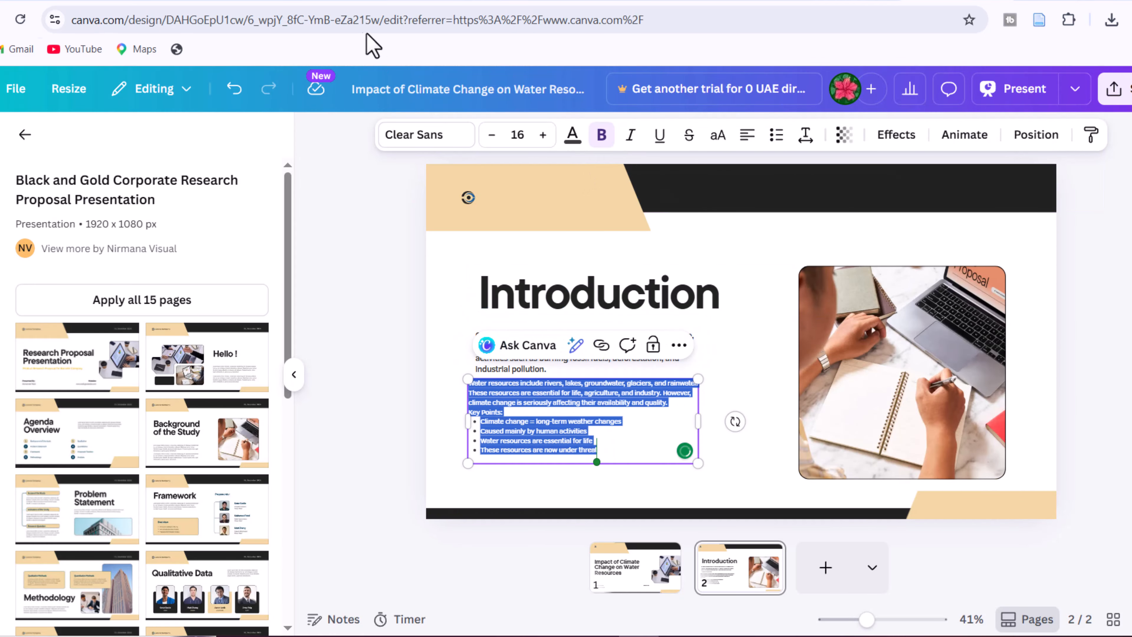
{"action": "left_click", "coordinate": [544, 134]}
{"action": "left_click", "coordinate": [459, 308]}
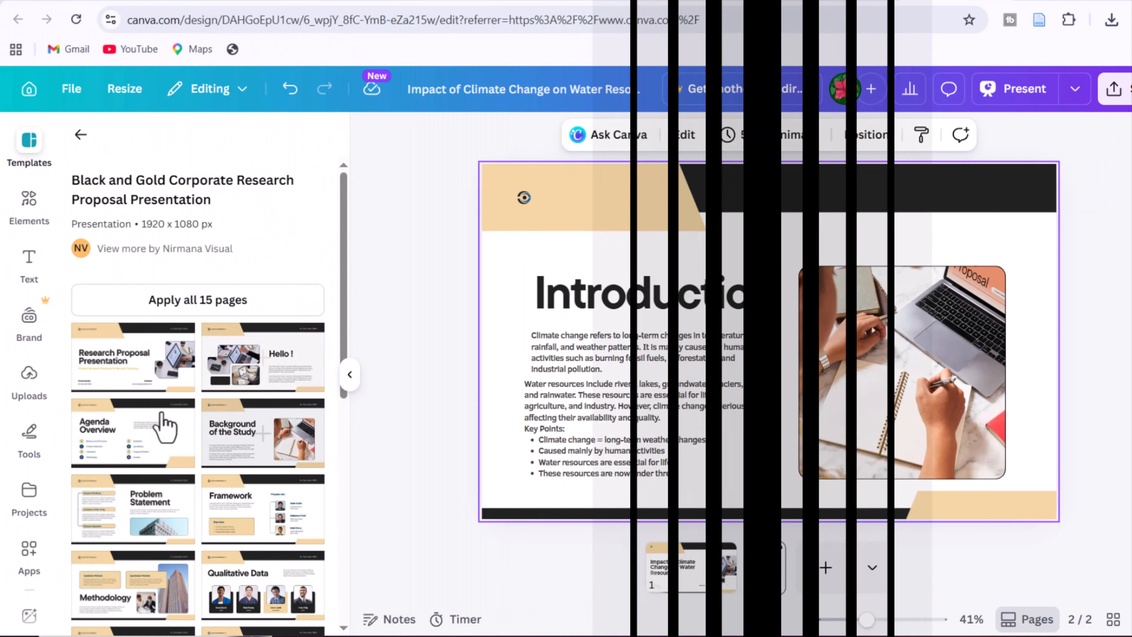
- Add the Problem Statement template page as a new slide and replace its main paragraph with ChatGPT's first Research Problem paragraph
{"action": "left_click", "coordinate": [133, 508]}
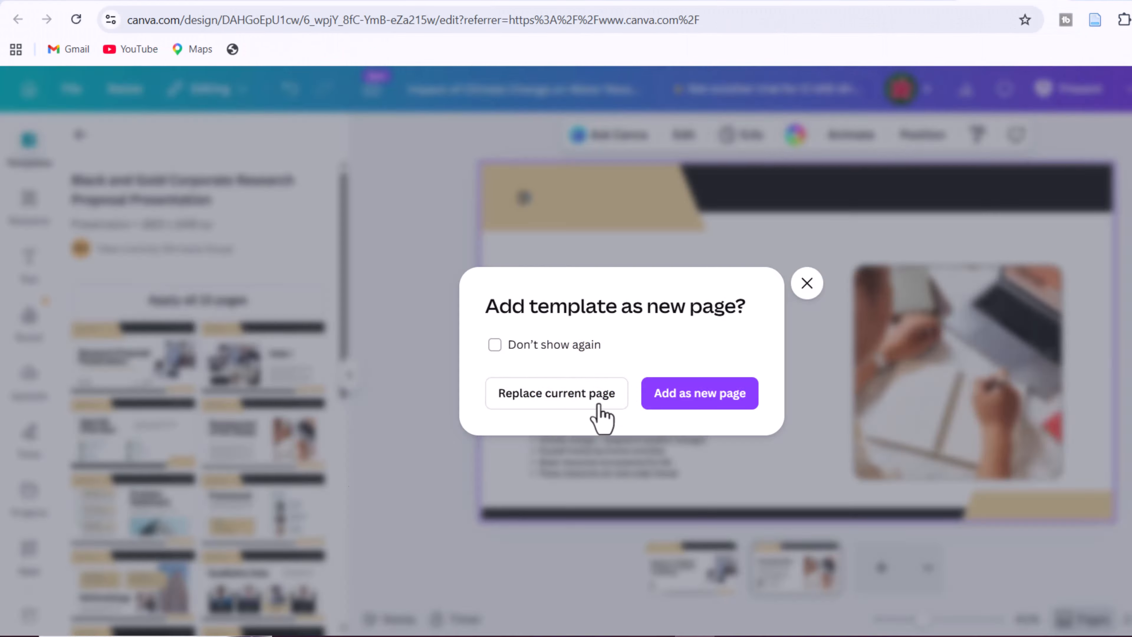
{"action": "left_click", "coordinate": [700, 392]}
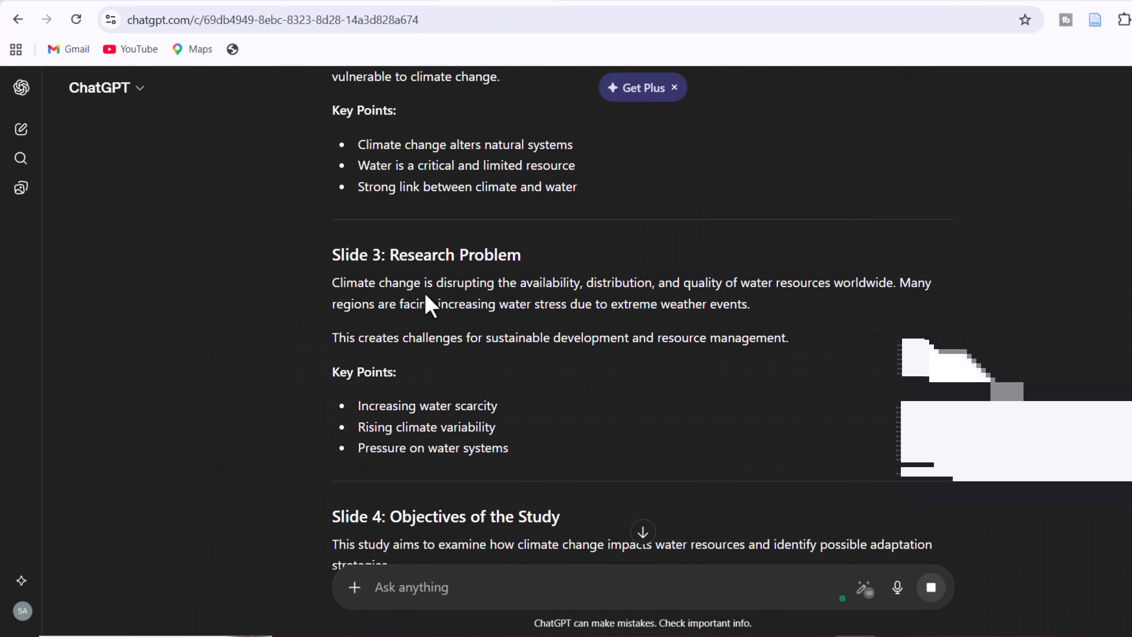
{"action": "scroll", "coordinate": [429, 233], "scroll_direction": "down", "scroll_amount": 1}
{"action": "left_click_drag", "start_coordinate": [332, 255], "coordinate": [668, 270]}
{"action": "key", "text": "ctrl+c"}
{"action": "right_click", "coordinate": [669, 270]}
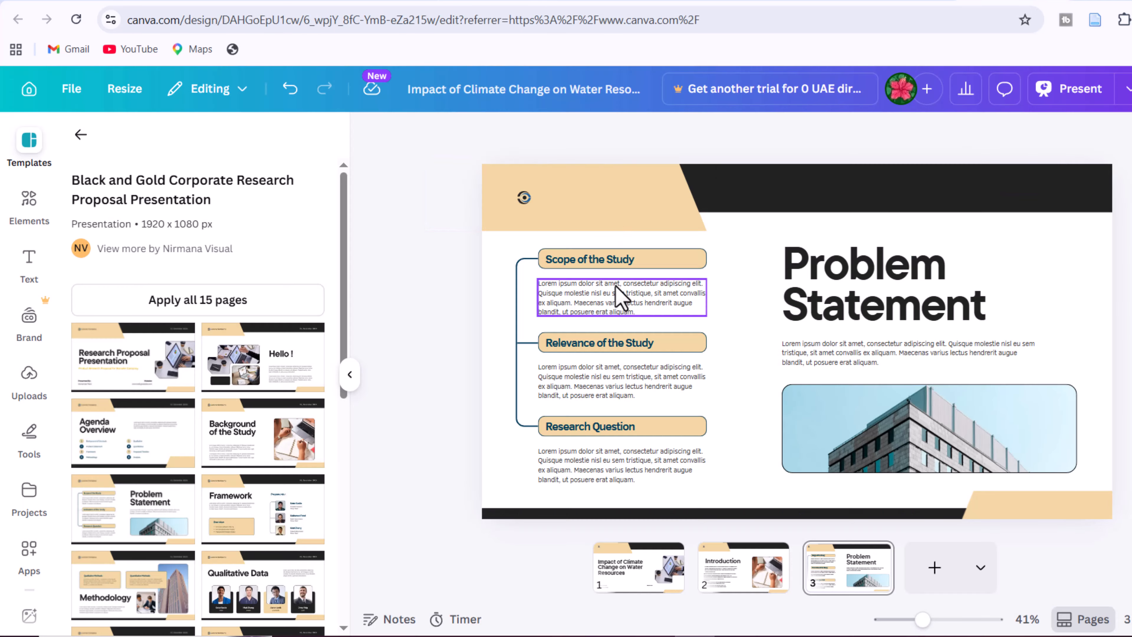
{"action": "triple_click", "coordinate": [619, 298]}
{"action": "double_click", "coordinate": [799, 357]}
{"action": "key", "text": "ctrl+v"}
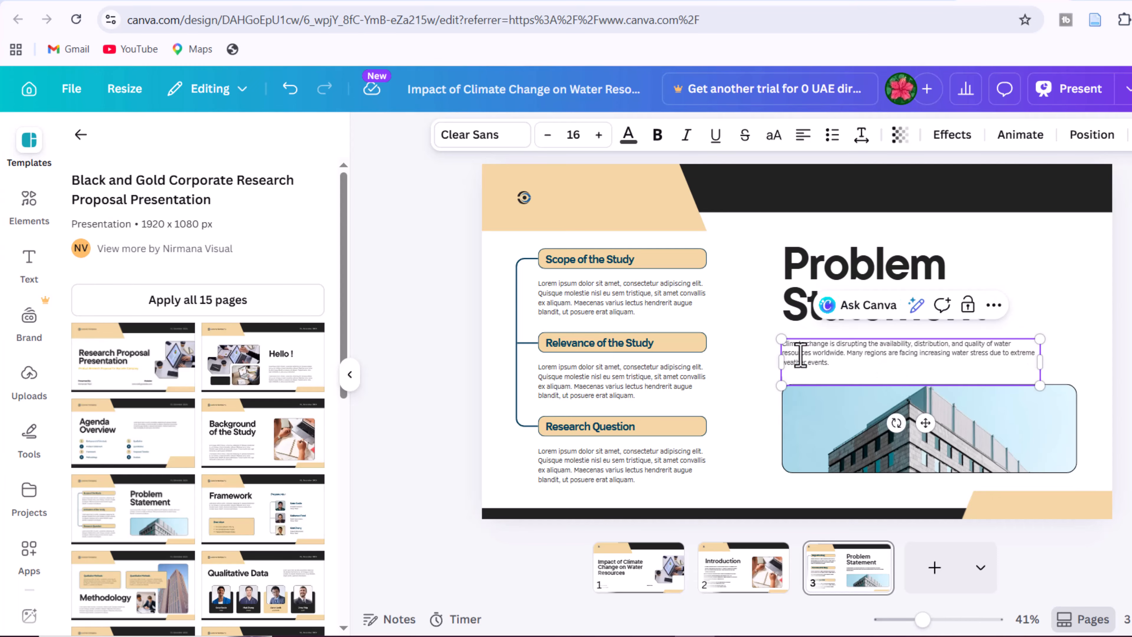
- Make the Problem Statement slide's main paragraph bold at font size 20
{"action": "left_click_drag", "start_coordinate": [783, 343], "coordinate": [782, 373]}
{"action": "key", "text": "ctrl+a"}
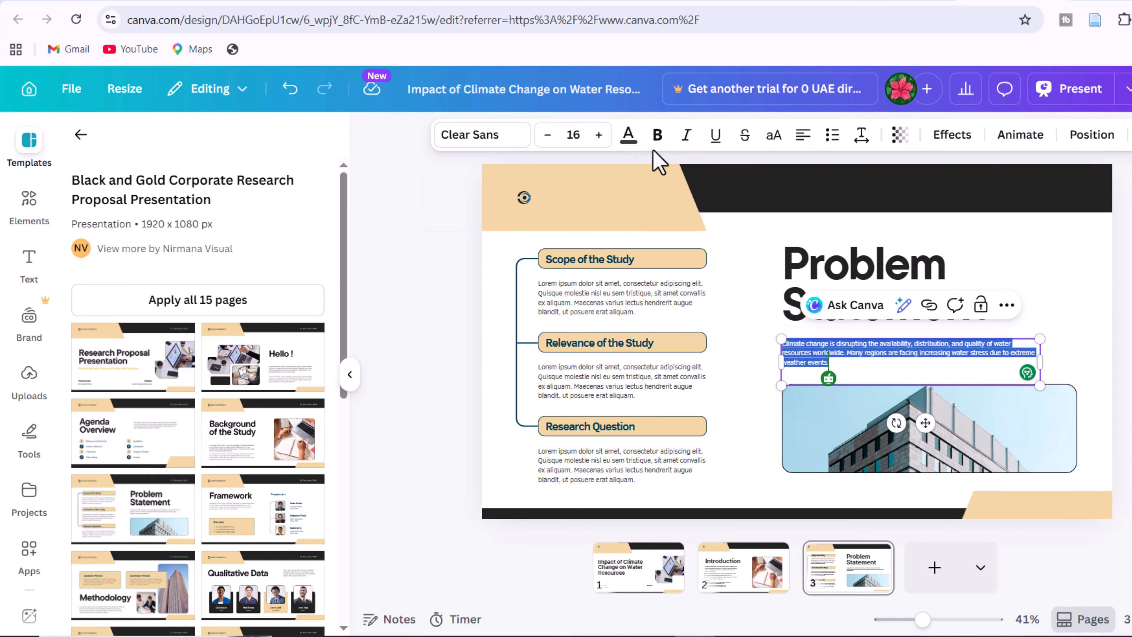
{"action": "left_click", "coordinate": [657, 135]}
{"action": "left_click", "coordinate": [598, 135]}
{"action": "left_click", "coordinate": [598, 135]}
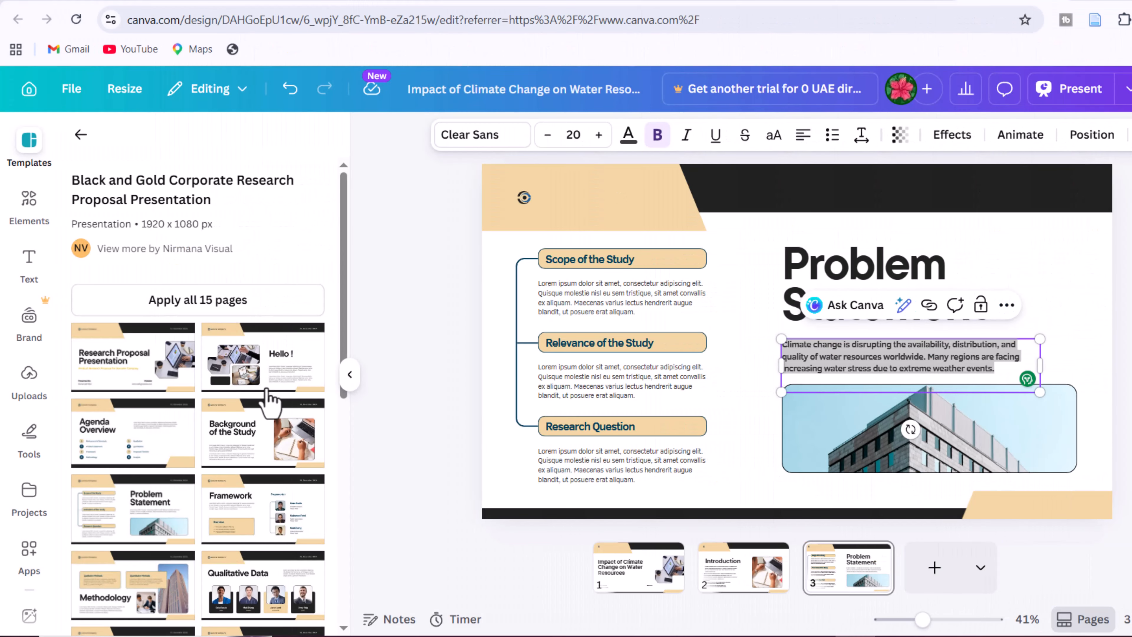
- Add the Framework template page as a new fourth slide
{"action": "scroll", "coordinate": [267, 401], "scroll_direction": "down", "scroll_amount": 2}
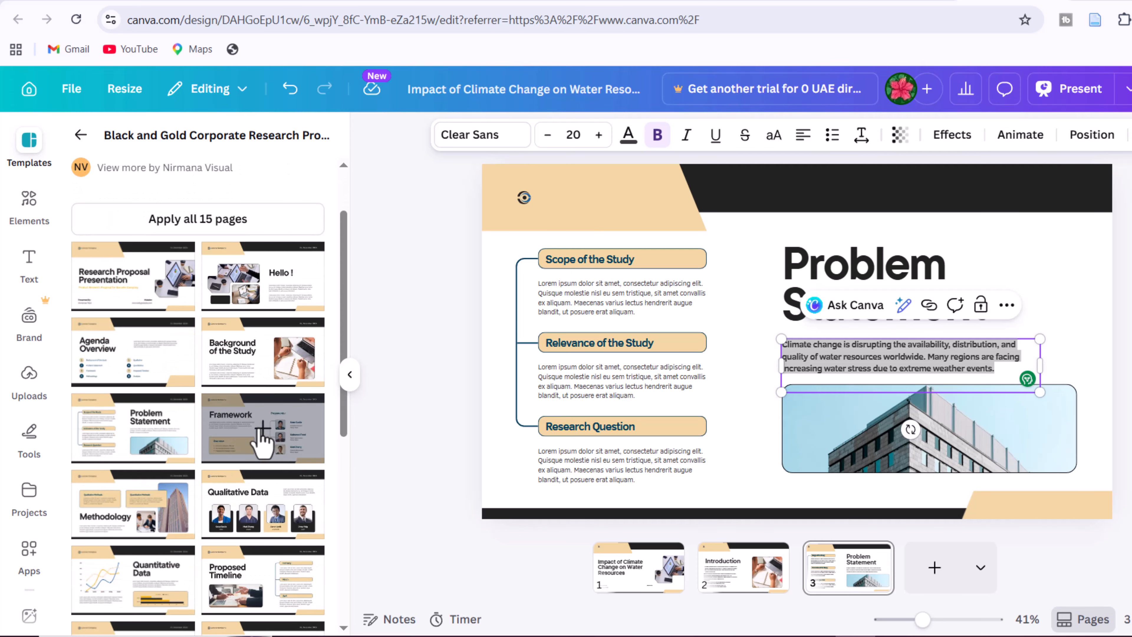
{"action": "left_click", "coordinate": [262, 442]}
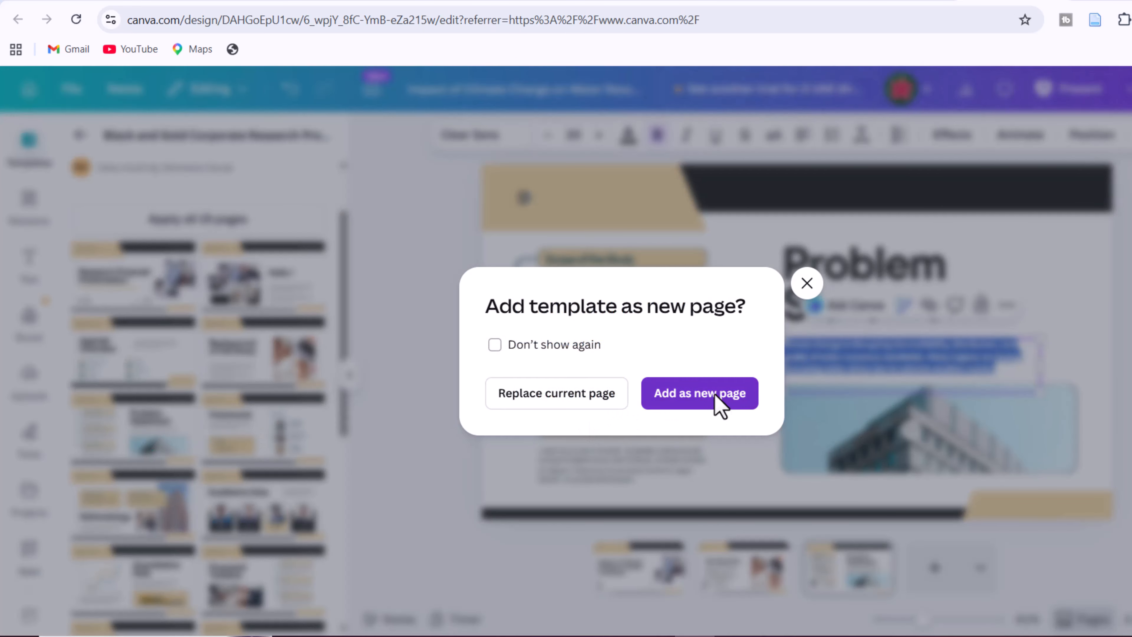
{"action": "left_click", "coordinate": [699, 392]}
- Try the Methodology, Quantitative Data and Analysis layouts on the fourth slide, going back to Methodology
{"action": "scroll", "coordinate": [250, 410], "scroll_direction": "down", "scroll_amount": 2}
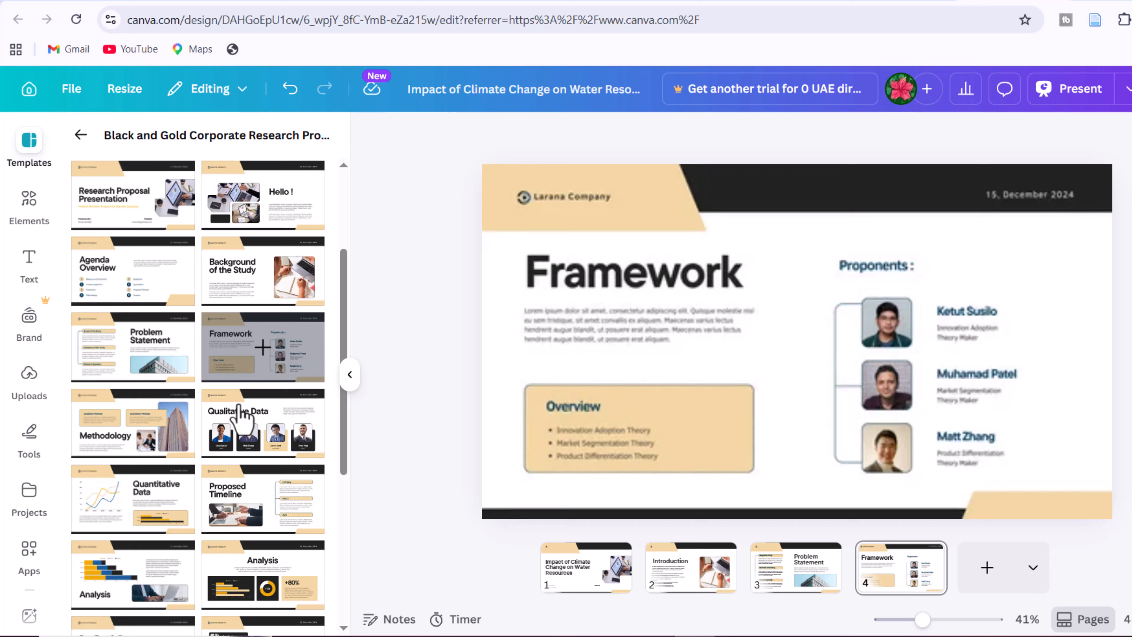
{"action": "left_click", "coordinate": [128, 438]}
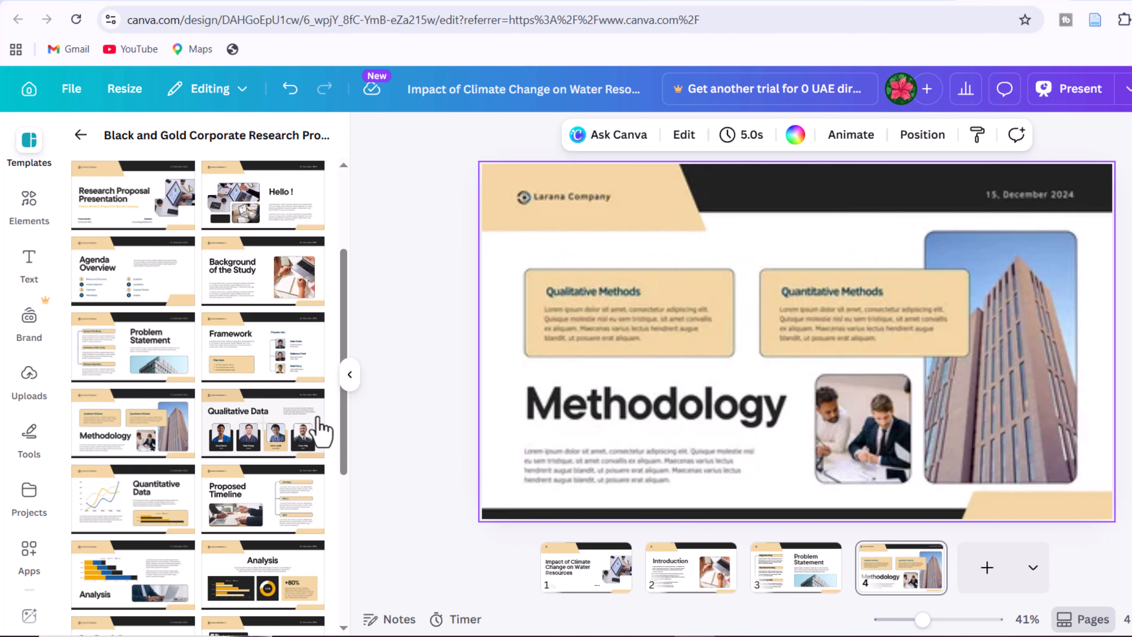
{"action": "scroll", "coordinate": [317, 431], "scroll_direction": "down", "scroll_amount": 2}
{"action": "left_click", "coordinate": [145, 442]}
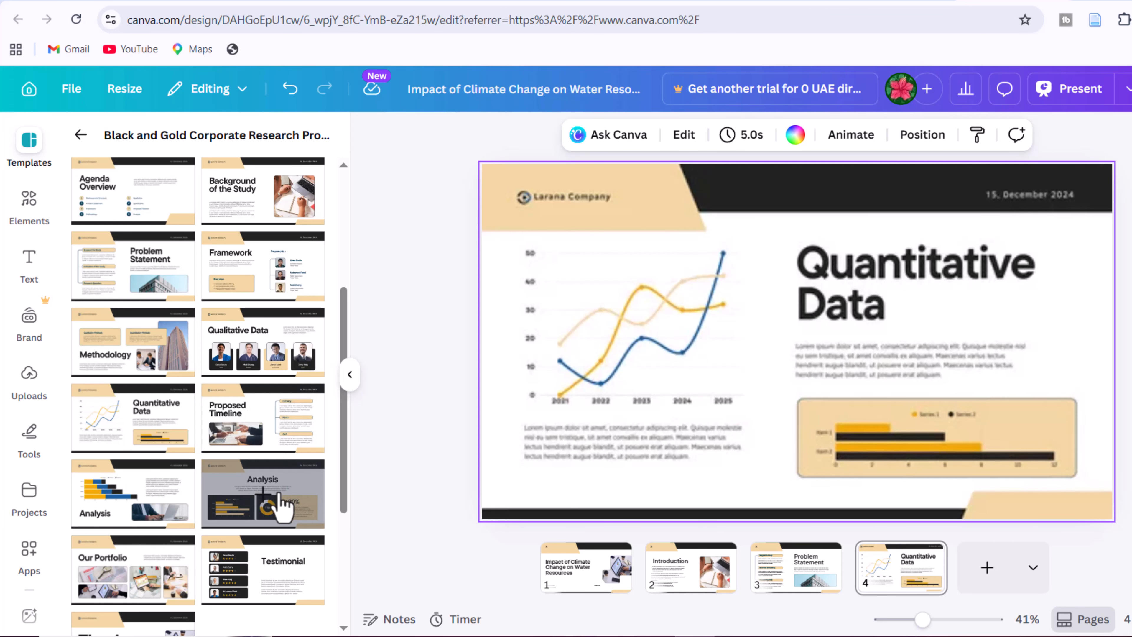
{"action": "key", "text": "ctrl+z"}
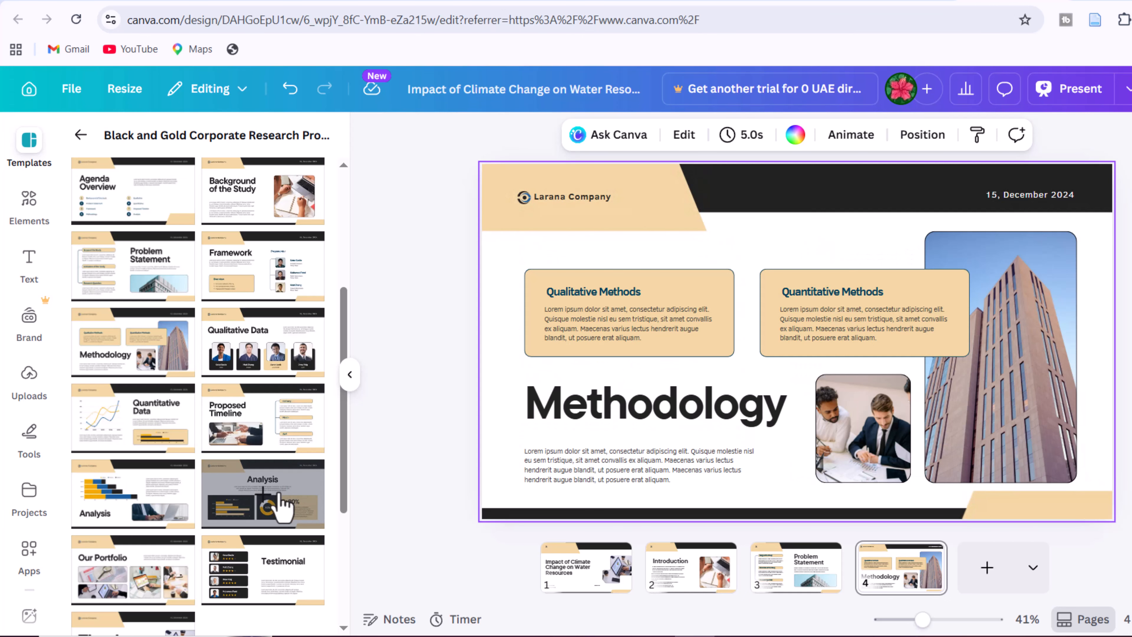
{"action": "left_click", "coordinate": [279, 507]}
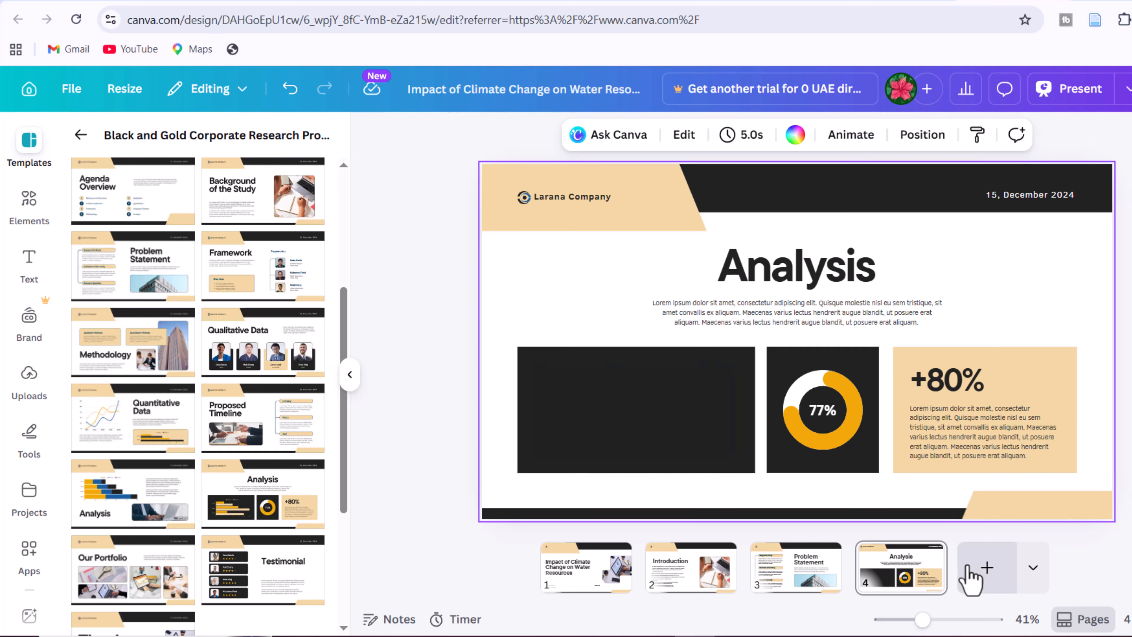
{"action": "scroll", "coordinate": [225, 553], "scroll_direction": "down", "scroll_amount": 3}
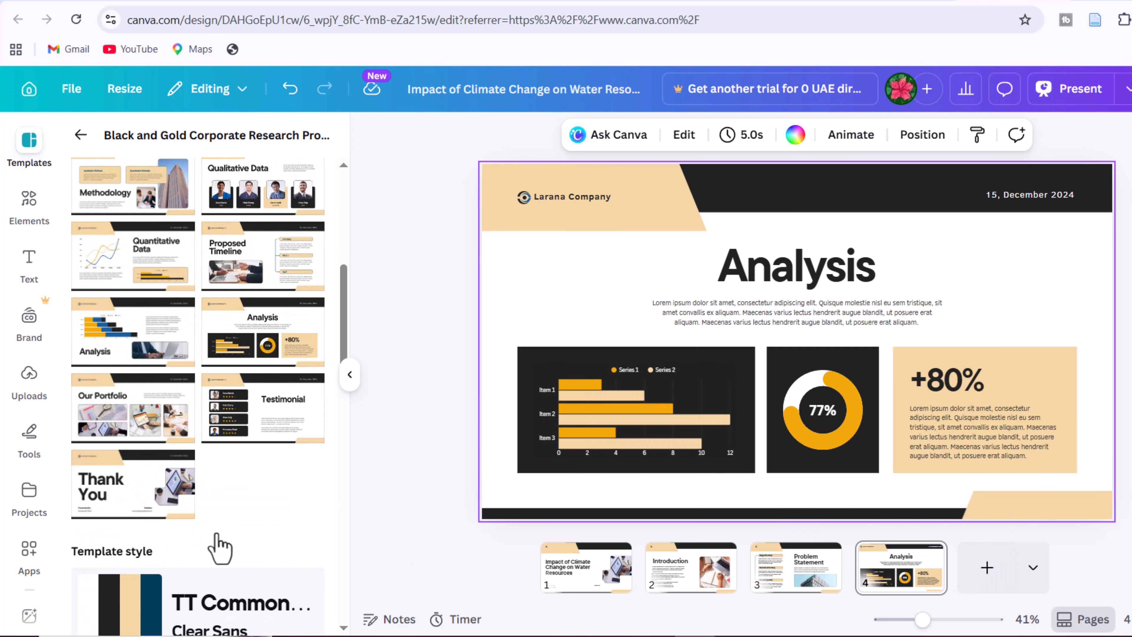
{"action": "scroll", "coordinate": [195, 514], "scroll_direction": "up", "scroll_amount": 2}
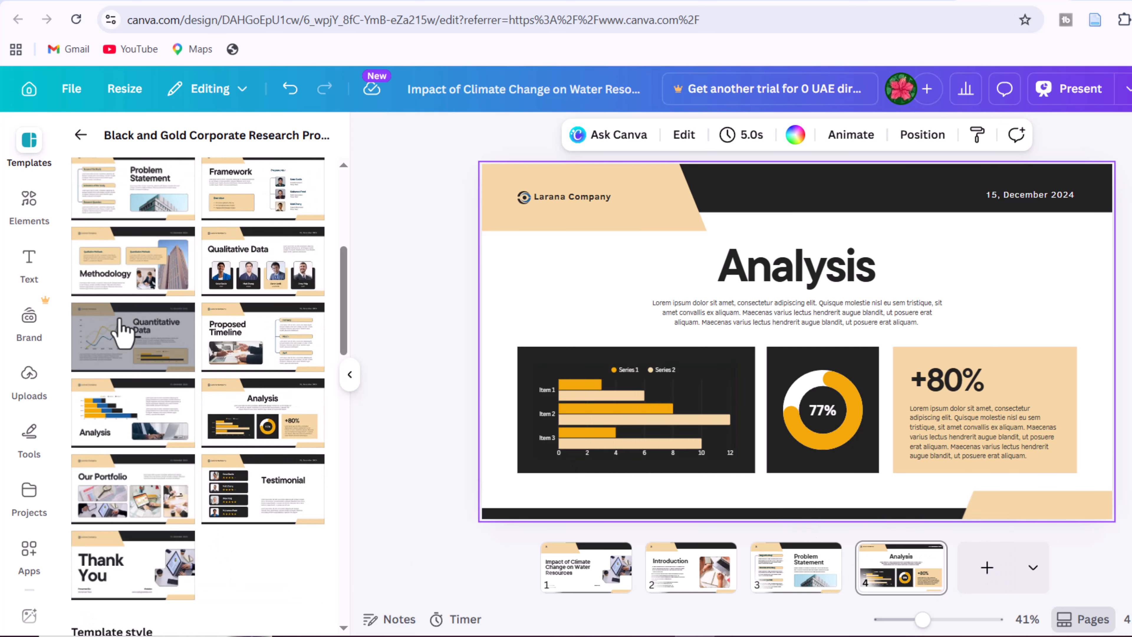
{"action": "scroll", "coordinate": [129, 339], "scroll_direction": "up", "scroll_amount": 3}
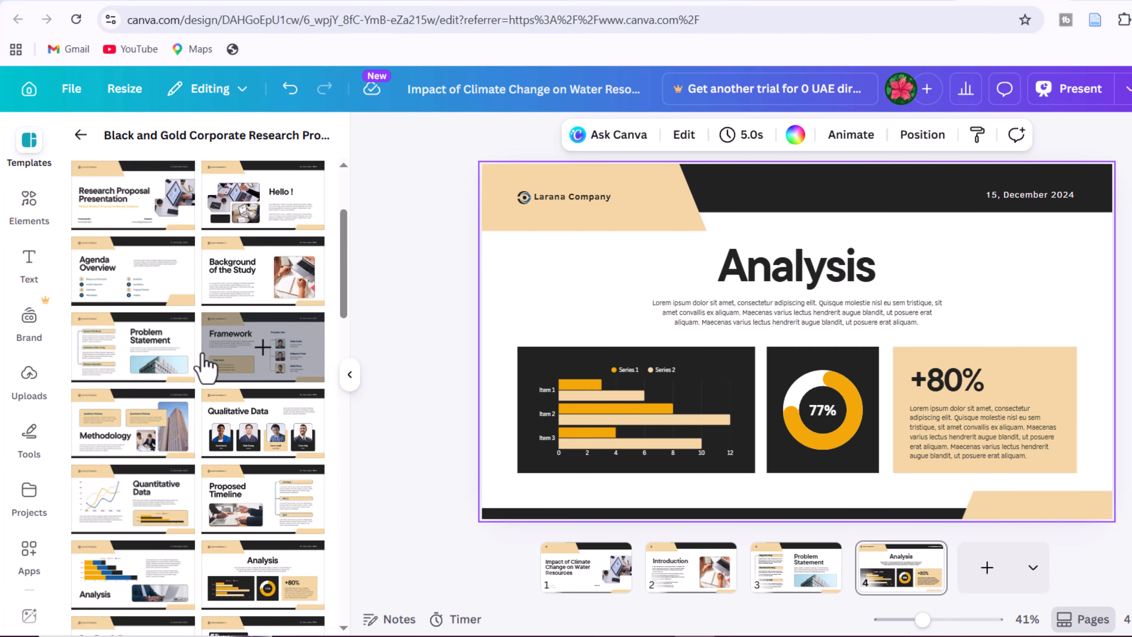
{"action": "left_click", "coordinate": [140, 433]}
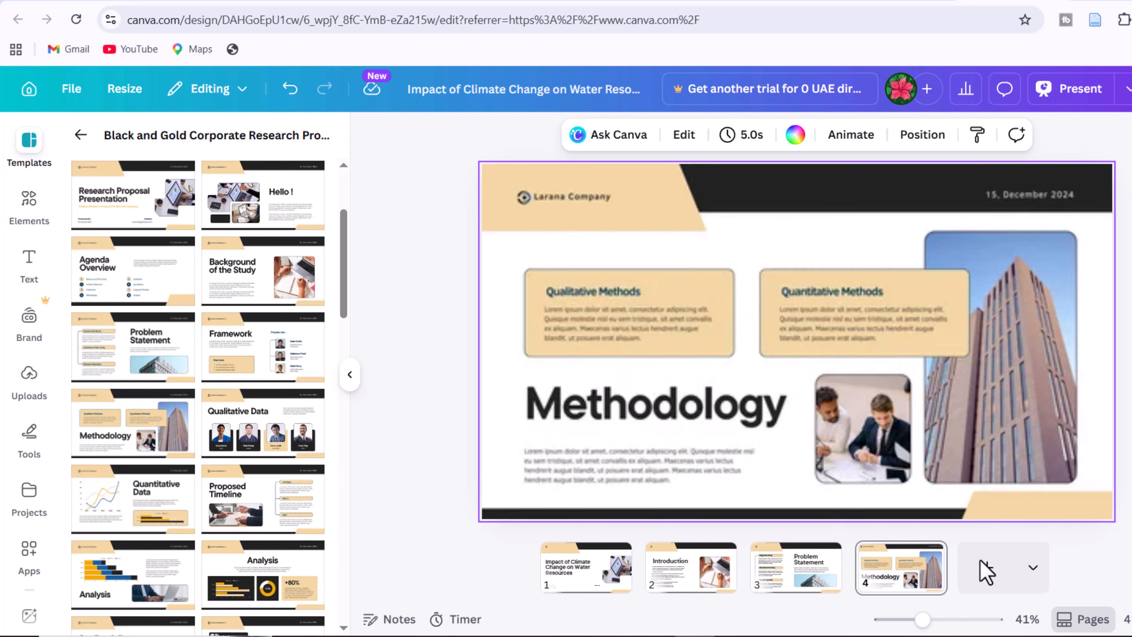
- Add a fifth page, applying the Qualitative Data layout to the fourth slide and the Quantitative Data layout to the fifth
{"action": "left_click", "coordinate": [987, 573]}
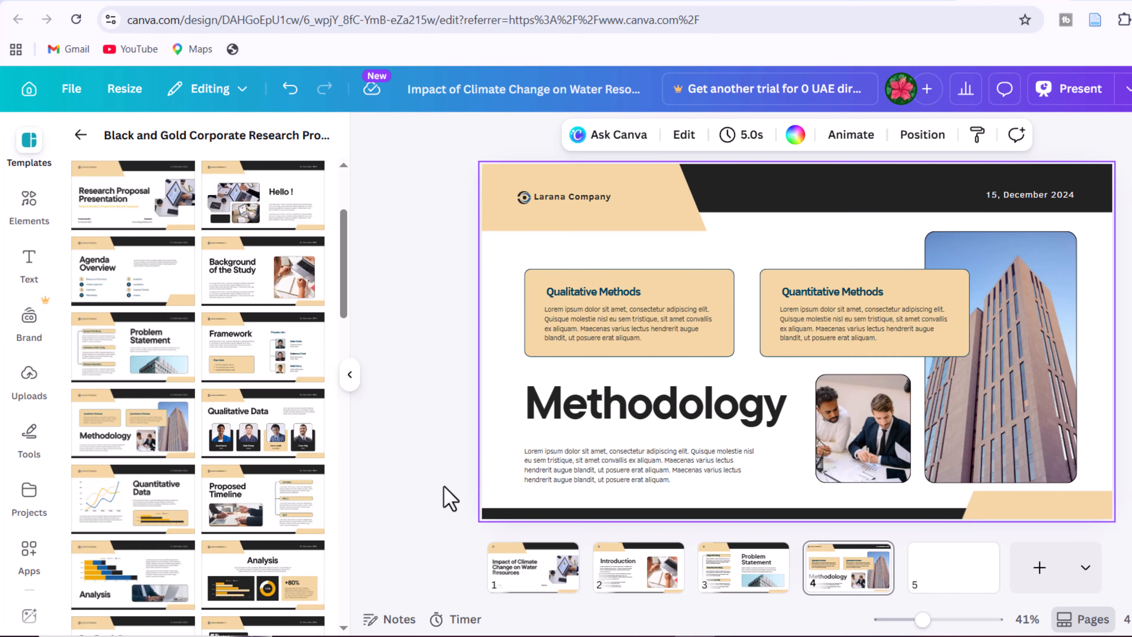
{"action": "left_click", "coordinate": [262, 442]}
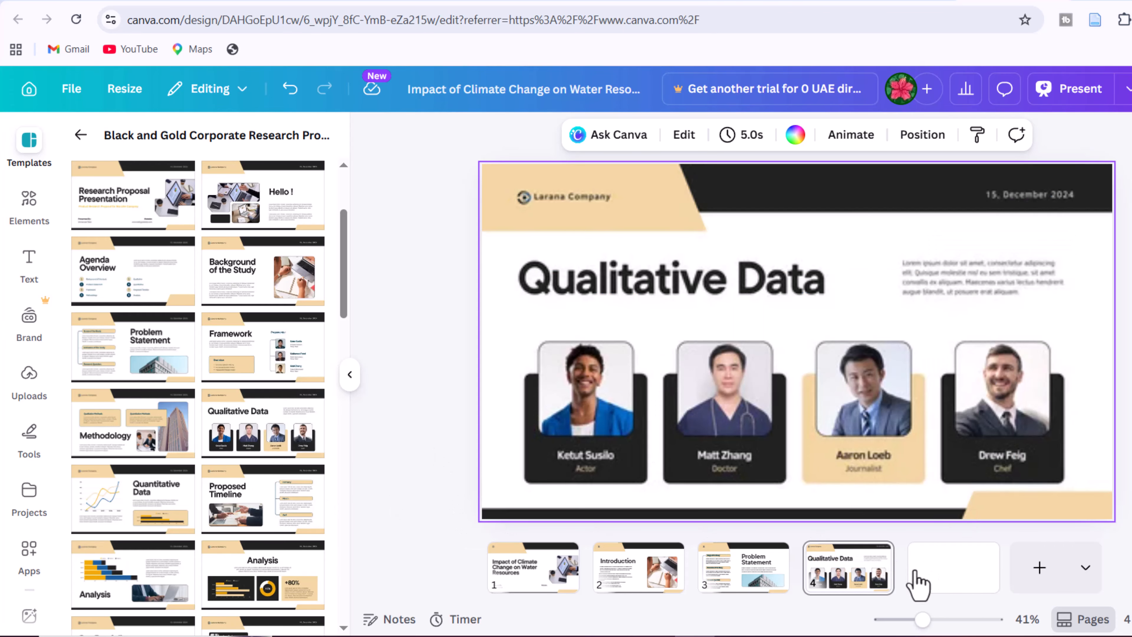
{"action": "left_click", "coordinate": [918, 584]}
{"action": "left_click", "coordinate": [151, 505]}
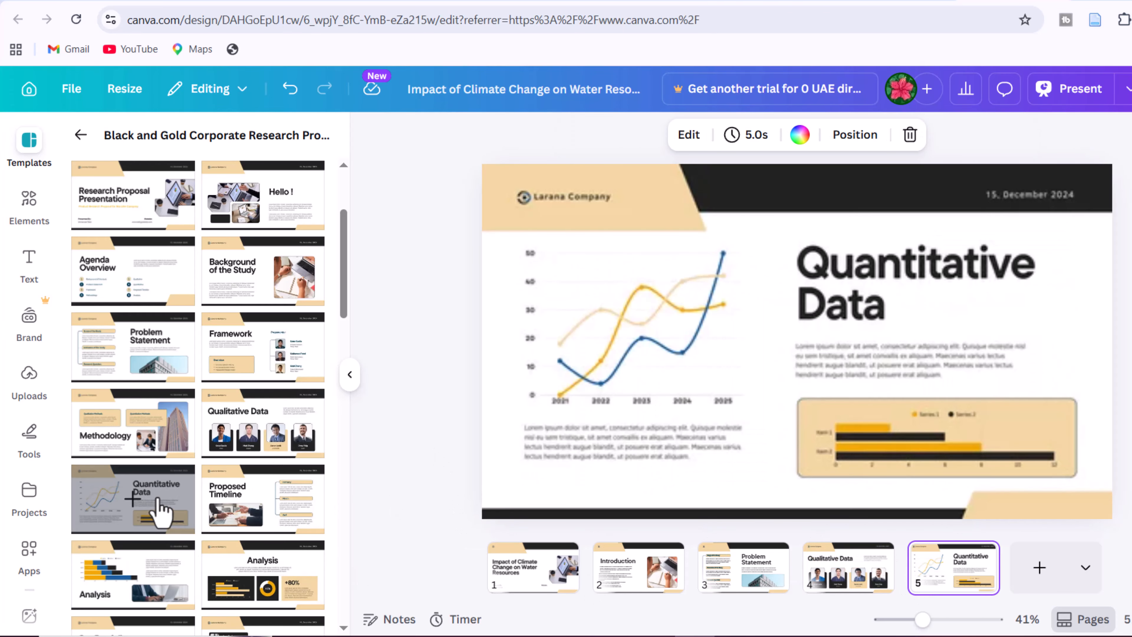
- Add a blank sixth page and replace the fifth slide's layout with Proposed Timeline
{"action": "left_click", "coordinate": [826, 588]}
{"action": "left_click", "coordinate": [1045, 578]}
{"action": "left_click", "coordinate": [863, 553]}
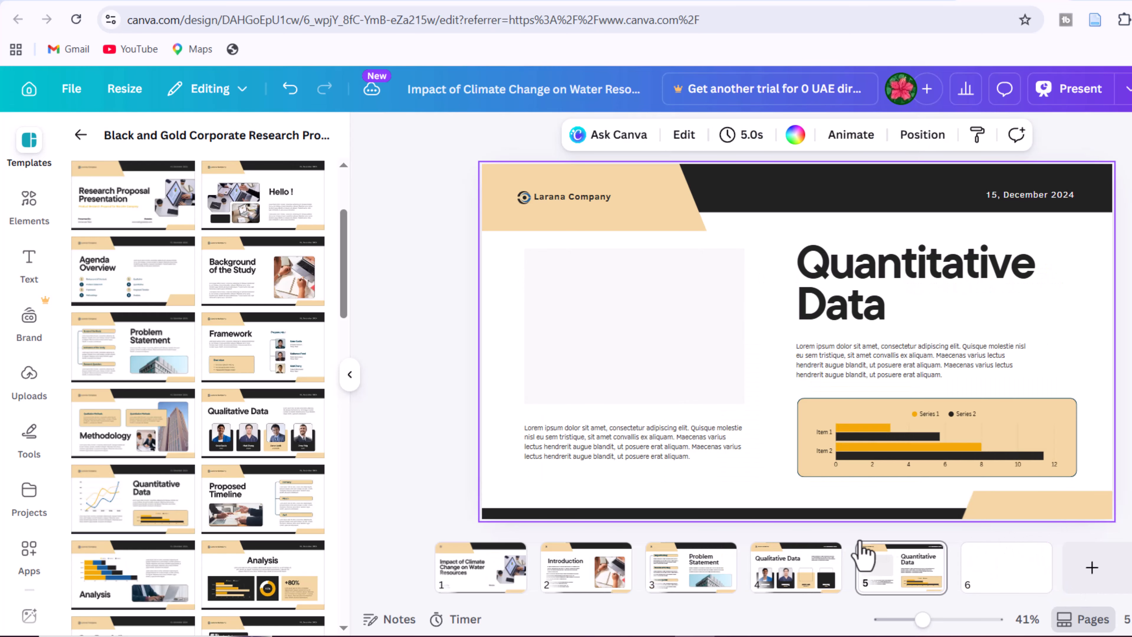
{"action": "left_click", "coordinate": [298, 523]}
- Apply the Analysis layout to the sixth slide and add a seventh slide with the Our Portfolio layout
{"action": "scroll", "coordinate": [298, 520], "scroll_direction": "down", "scroll_amount": 2}
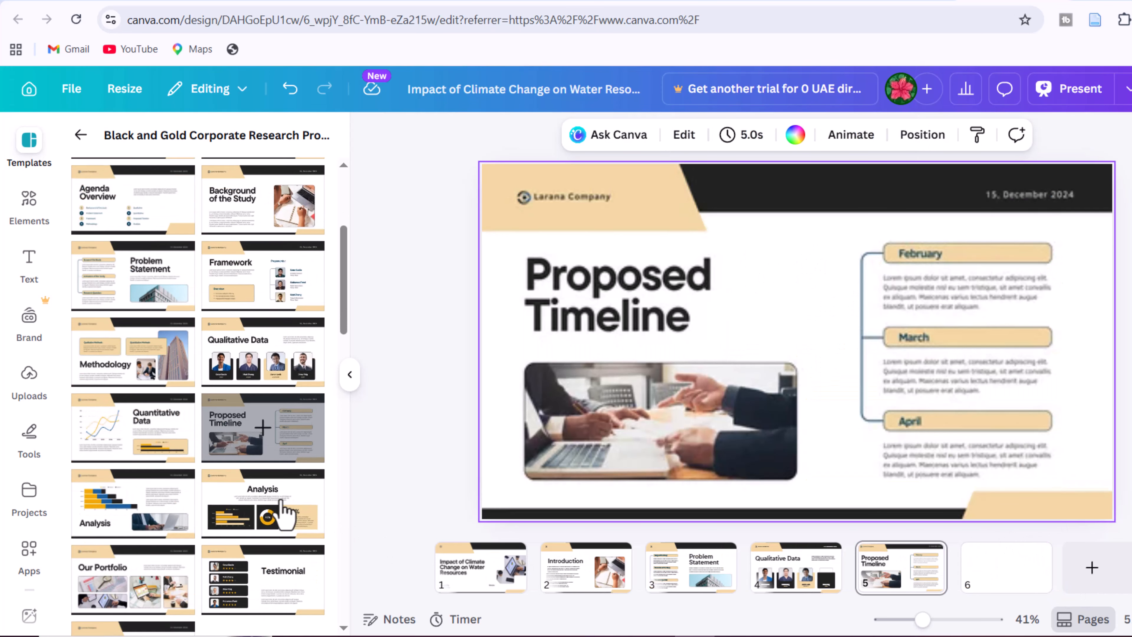
{"action": "left_click", "coordinate": [998, 578]}
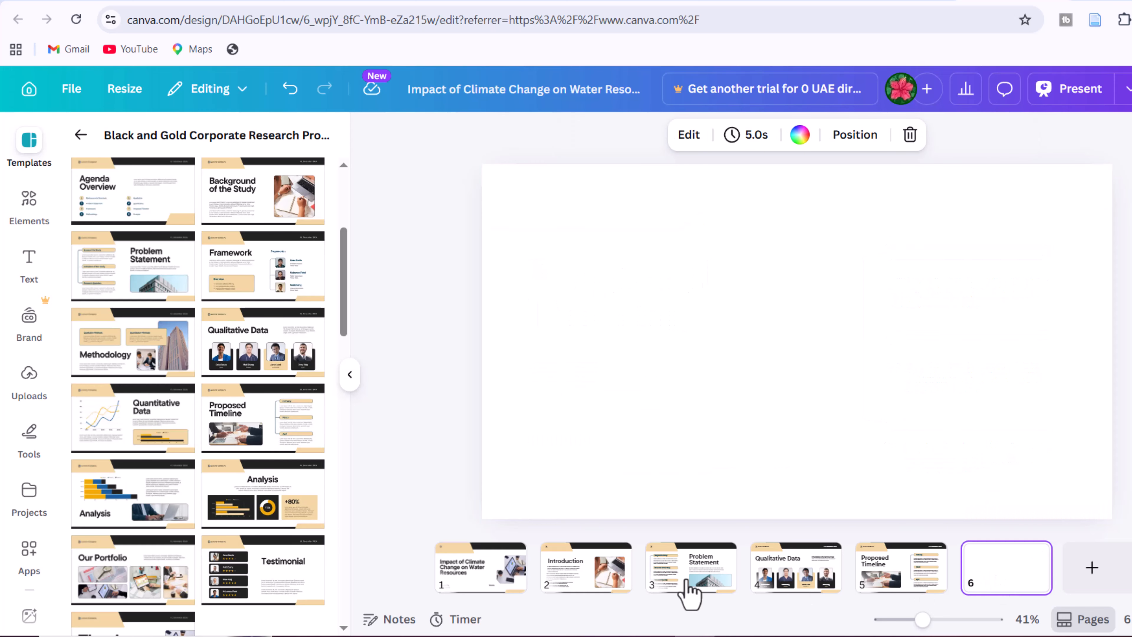
{"action": "left_click", "coordinate": [249, 486]}
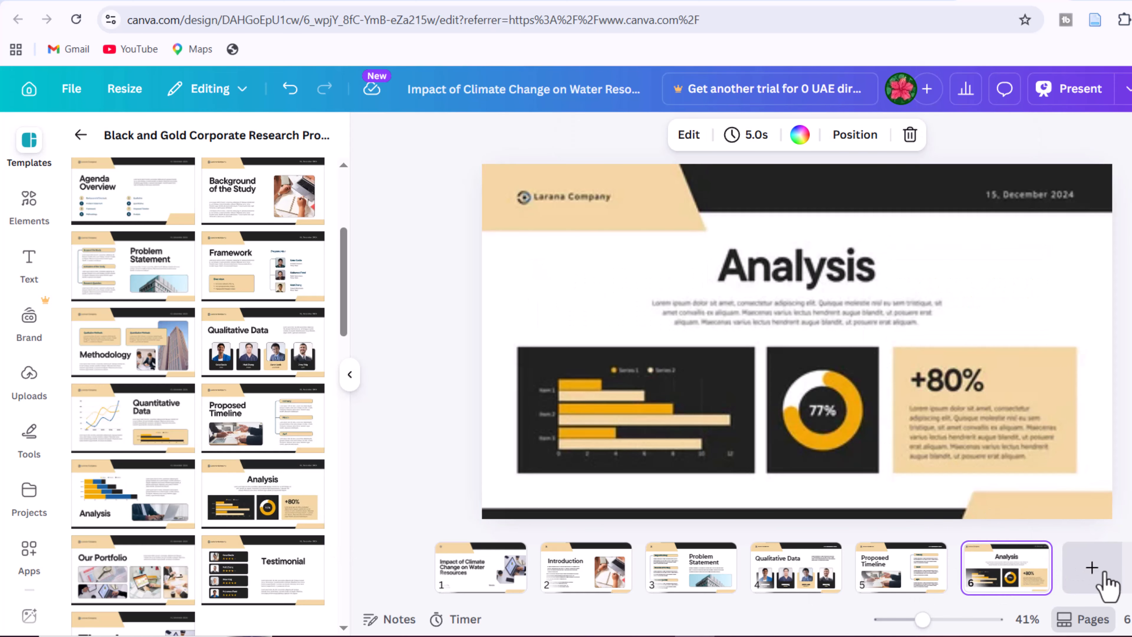
{"action": "left_click", "coordinate": [1073, 579]}
{"action": "left_click", "coordinate": [148, 584]}
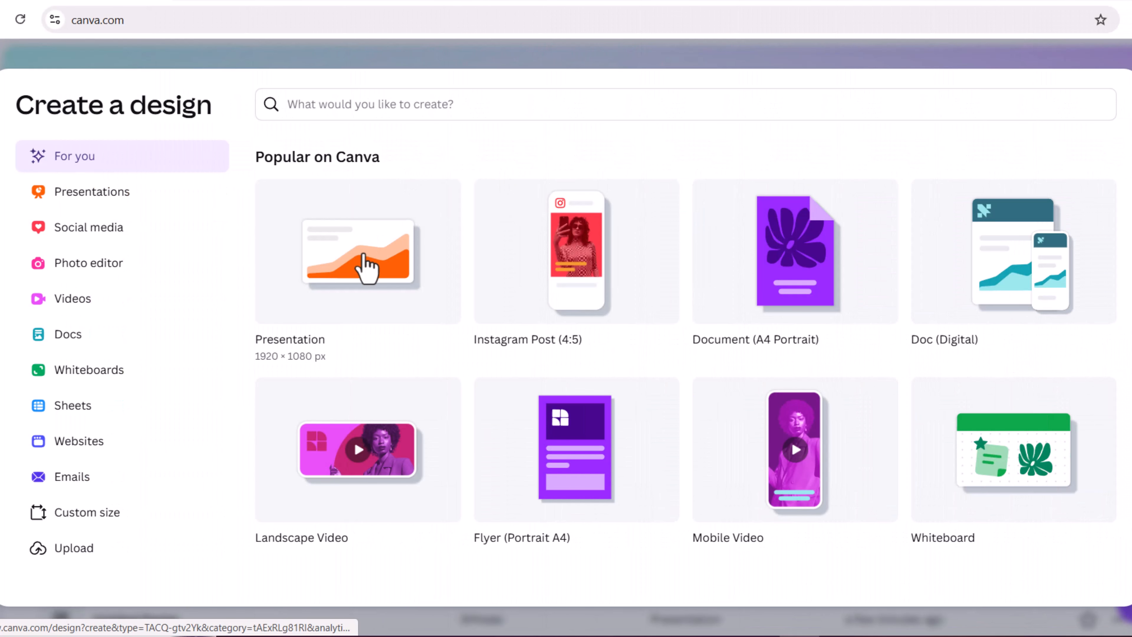
- Create a new blank presentation and search its elements for graphics on "Impact of Climate Change on Water Resources presentation"
{"action": "left_click", "coordinate": [365, 257]}
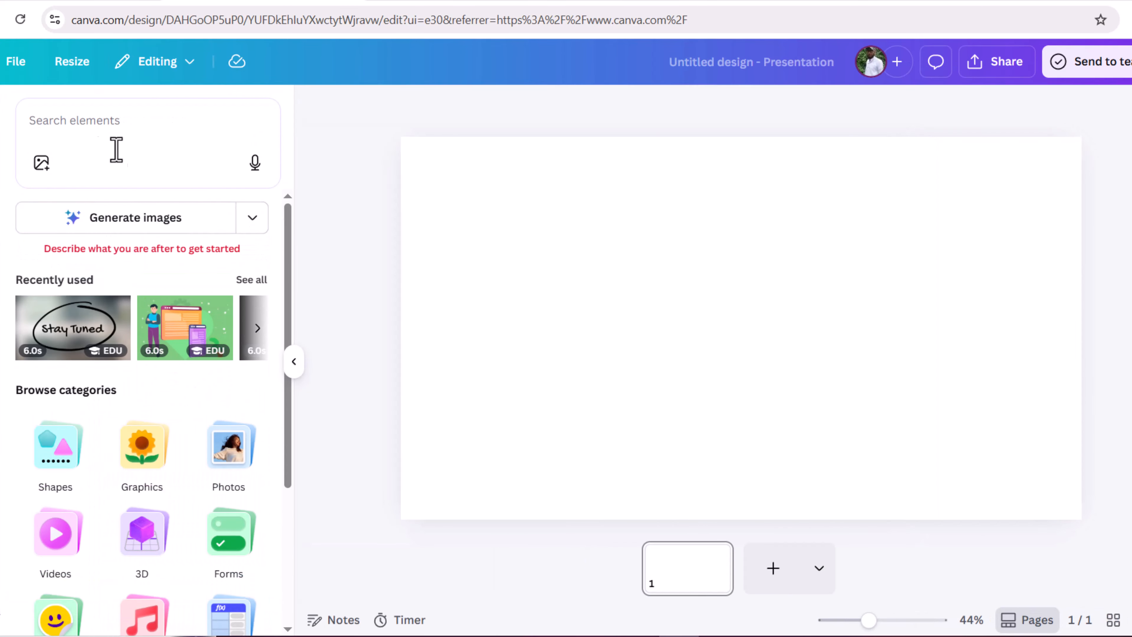
{"action": "right_click", "coordinate": [99, 120]}
{"action": "left_click", "coordinate": [144, 277]}
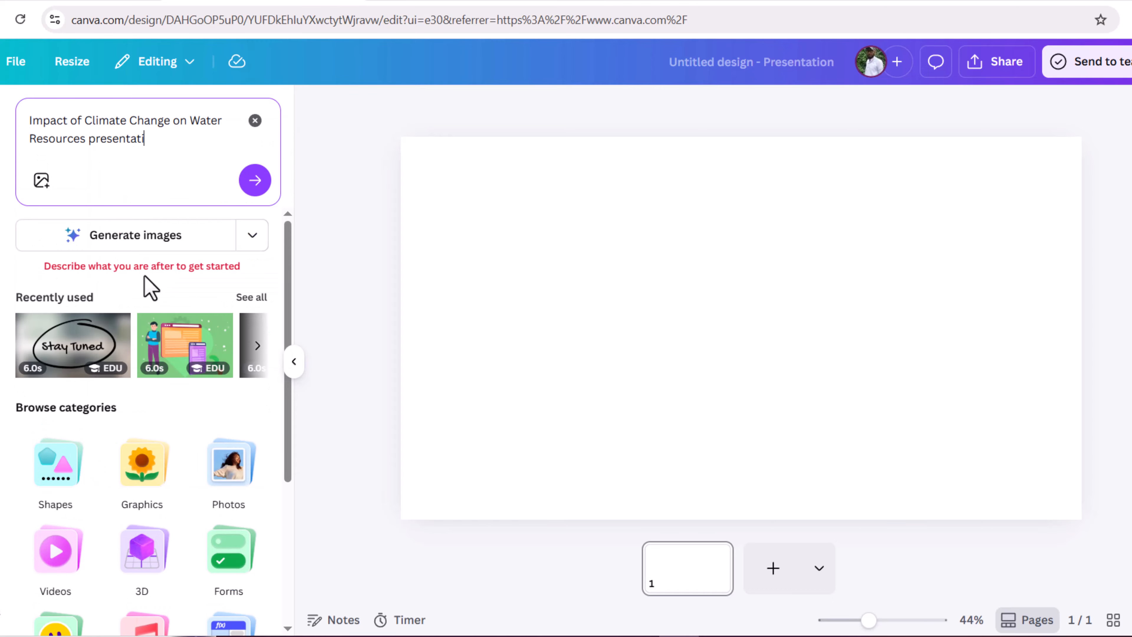
{"action": "left_click", "coordinate": [253, 235]}
{"action": "left_click", "coordinate": [213, 285]}
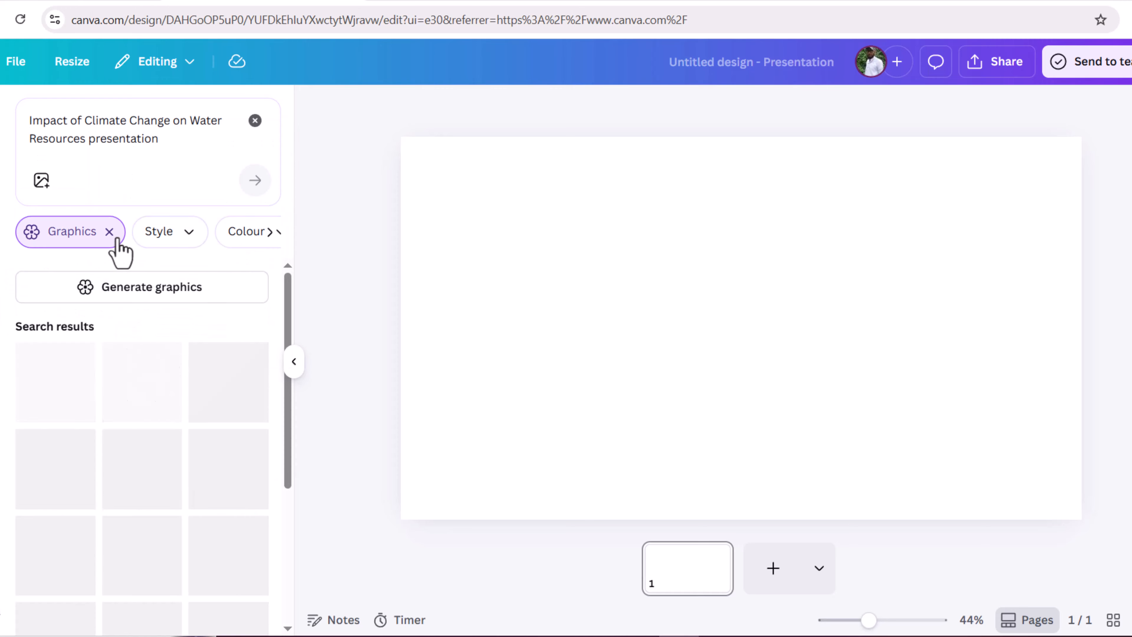
- Remove the Graphics filter from the element search and choose another type of content to generate
{"action": "left_click", "coordinate": [111, 232]}
{"action": "left_click", "coordinate": [252, 286]}
{"action": "left_click", "coordinate": [200, 332]}
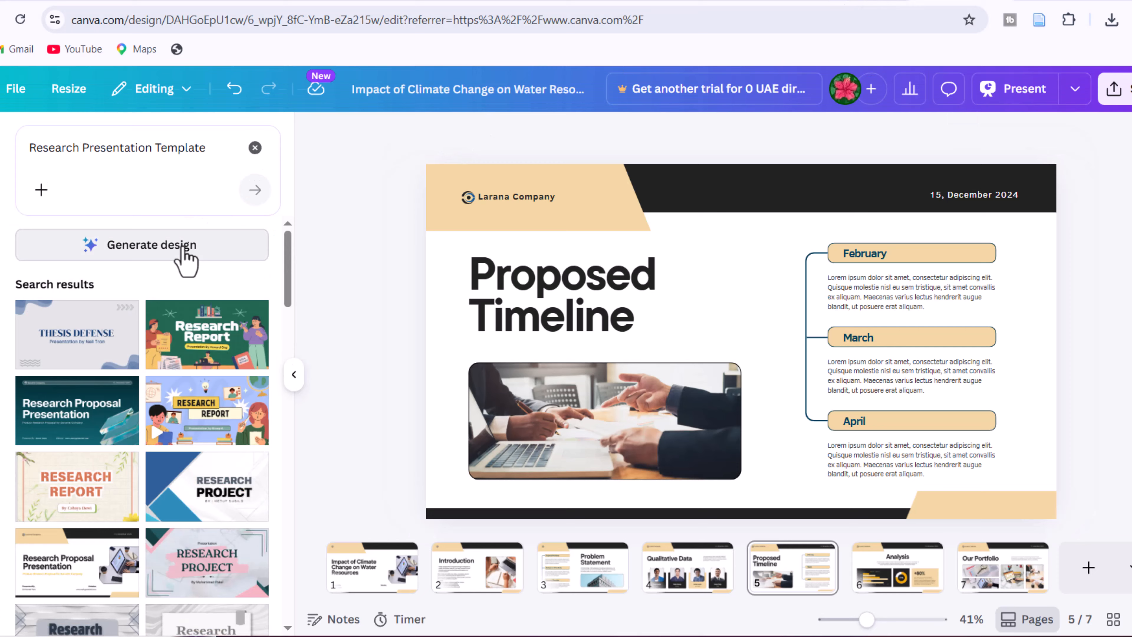
- Generate a design for "Research Presentation Template", and search the templates for "Impact of Climate Change on Water Resources presentation"
{"action": "left_click", "coordinate": [181, 245]}
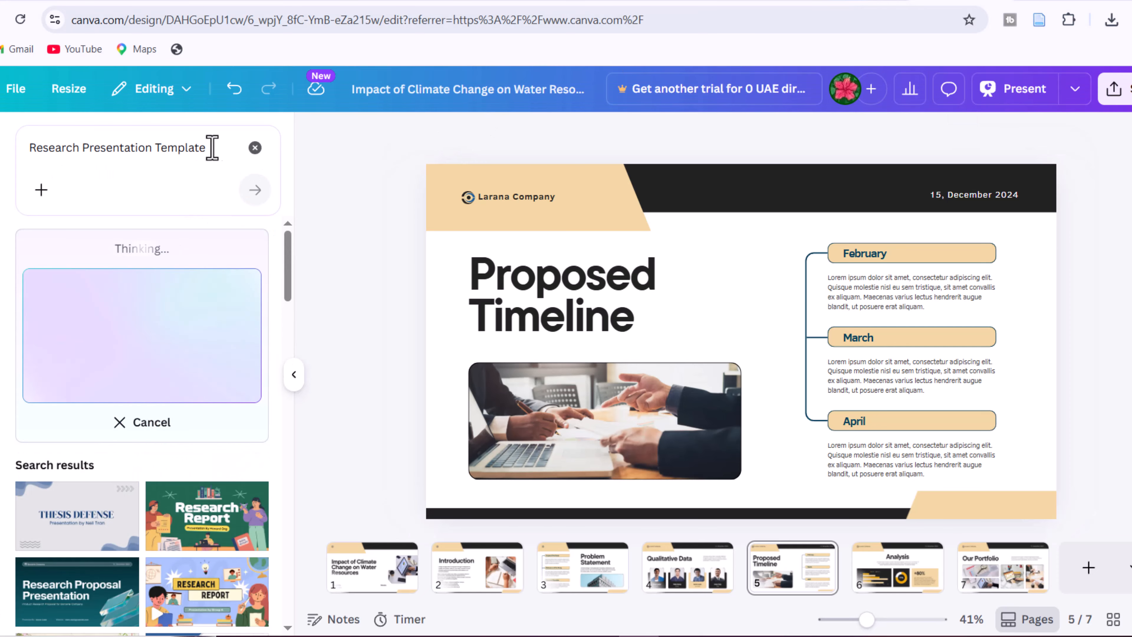
{"action": "left_click_drag", "start_coordinate": [213, 147], "coordinate": [29, 147]}
{"action": "type", "text": "Impact of Climate Change on Water Resources"}
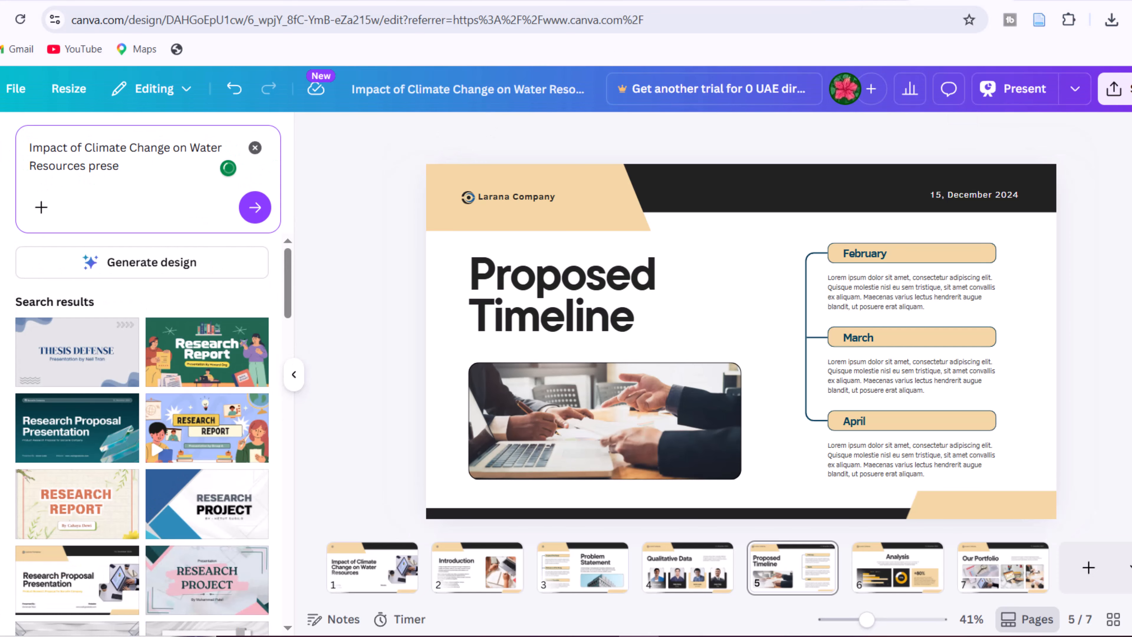
{"action": "left_click", "coordinate": [243, 214]}
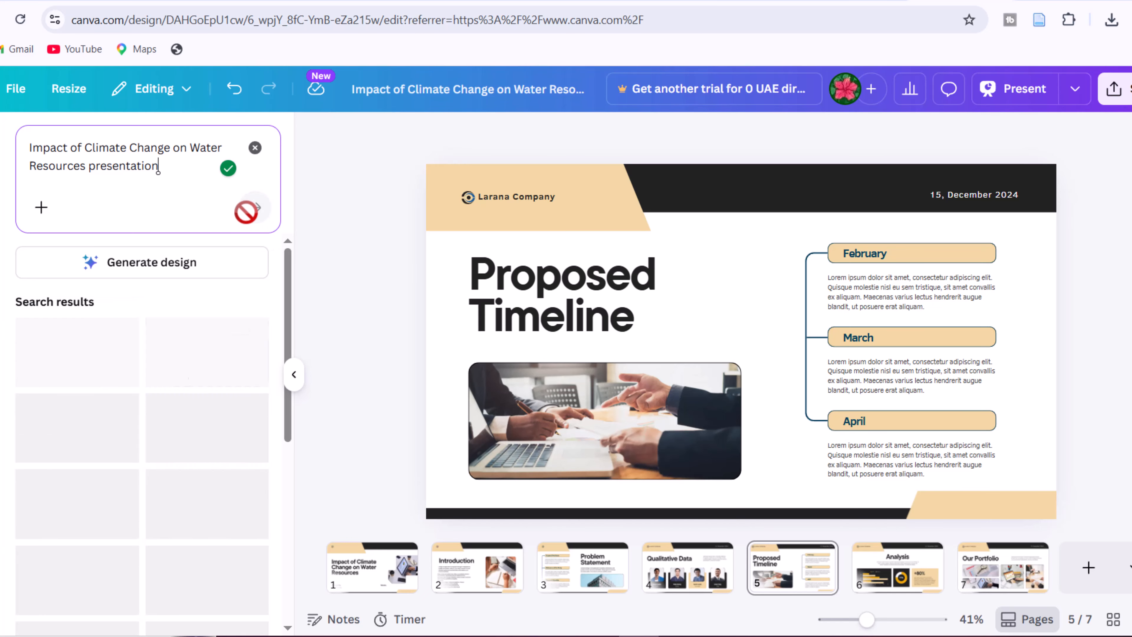
{"action": "scroll", "coordinate": [160, 350], "scroll_direction": "down", "scroll_amount": 10}
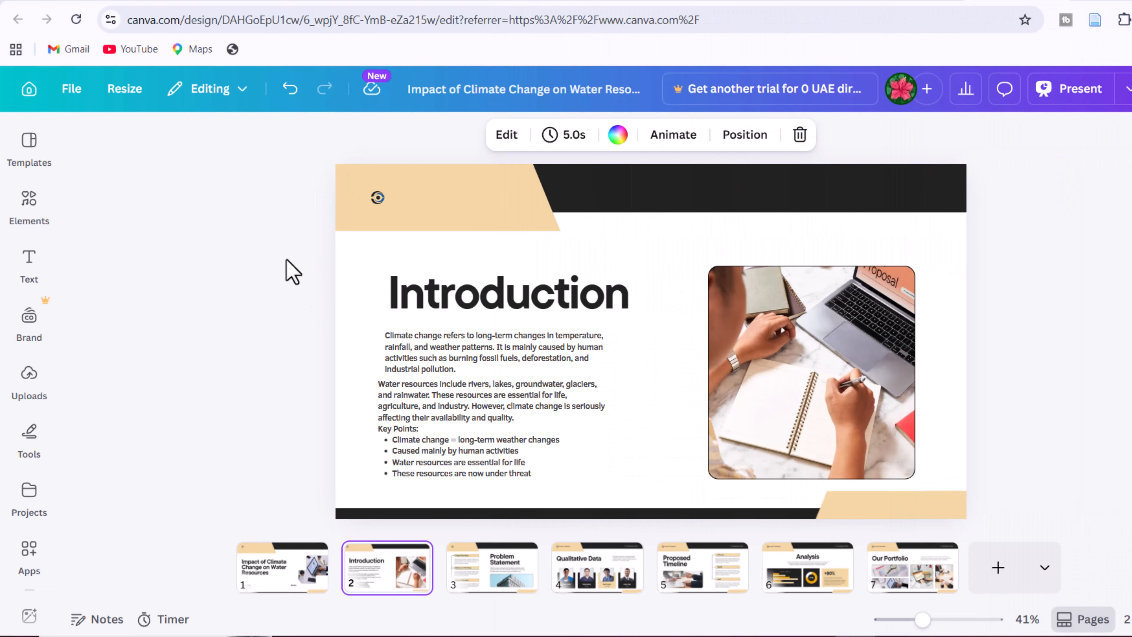
- Generate photos for "Impact of Climate Change on Water Resources" and place the river-through-cracked-earth image in the Introduction slide's photo frame
{"action": "left_click", "coordinate": [18, 210]}
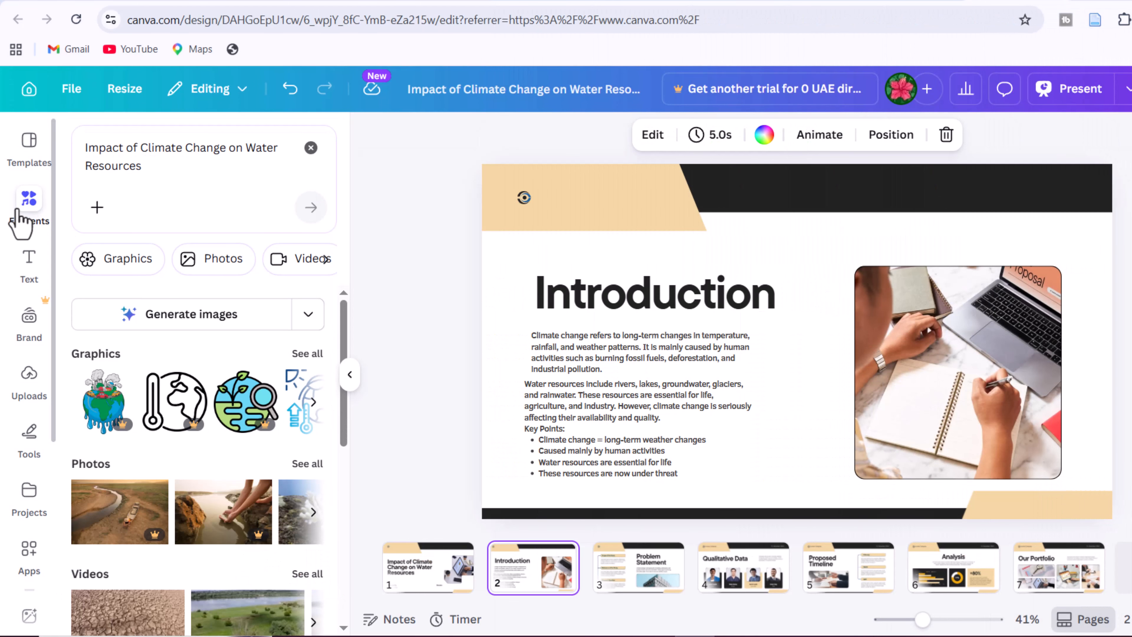
{"action": "left_click", "coordinate": [214, 258]}
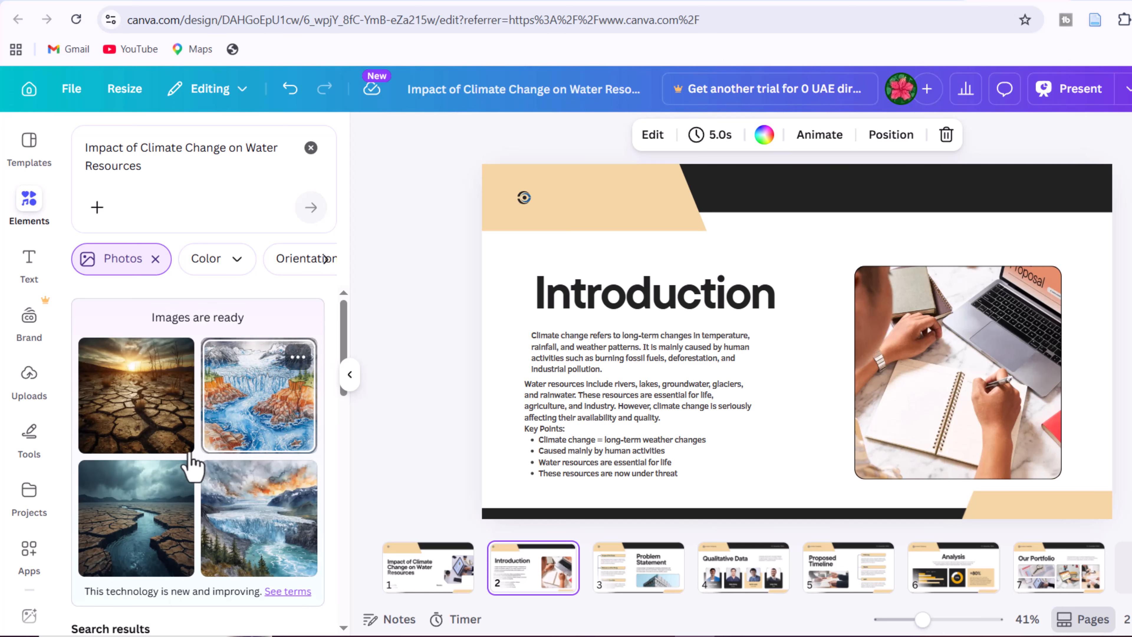
{"action": "left_click_drag", "start_coordinate": [154, 517], "coordinate": [941, 355]}
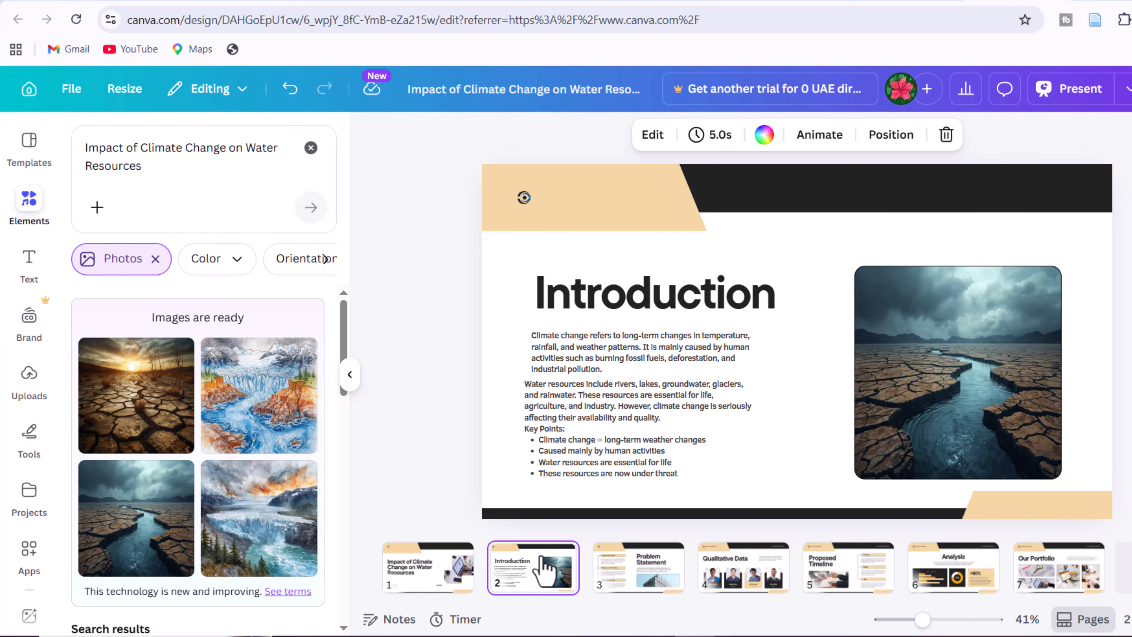
- Replace the building photo on the Problem Statement slide with a climate photo from the search results
{"action": "left_click", "coordinate": [624, 579]}
{"action": "scroll", "coordinate": [268, 451], "scroll_direction": "down", "scroll_amount": 5}
{"action": "scroll", "coordinate": [223, 444], "scroll_direction": "down", "scroll_amount": 4}
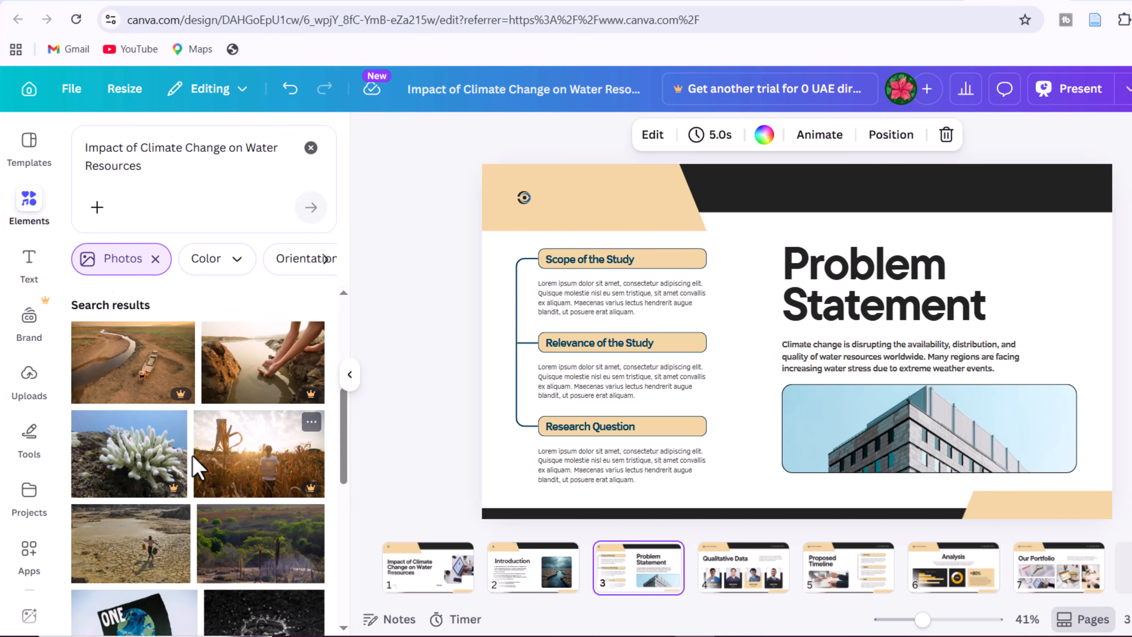
{"action": "left_click_drag", "start_coordinate": [205, 462], "coordinate": [897, 446]}
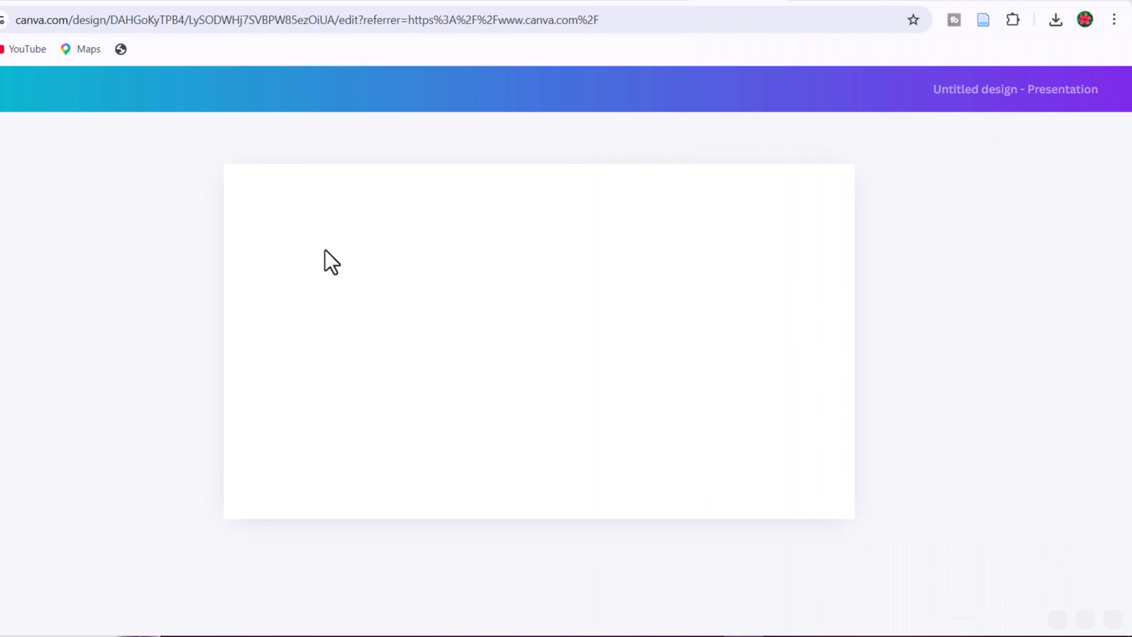
- Ask Canva for an "Impact of Climate Change on Water Resources presentation" on the blank page and read its reply
{"action": "left_click", "coordinate": [332, 263]}
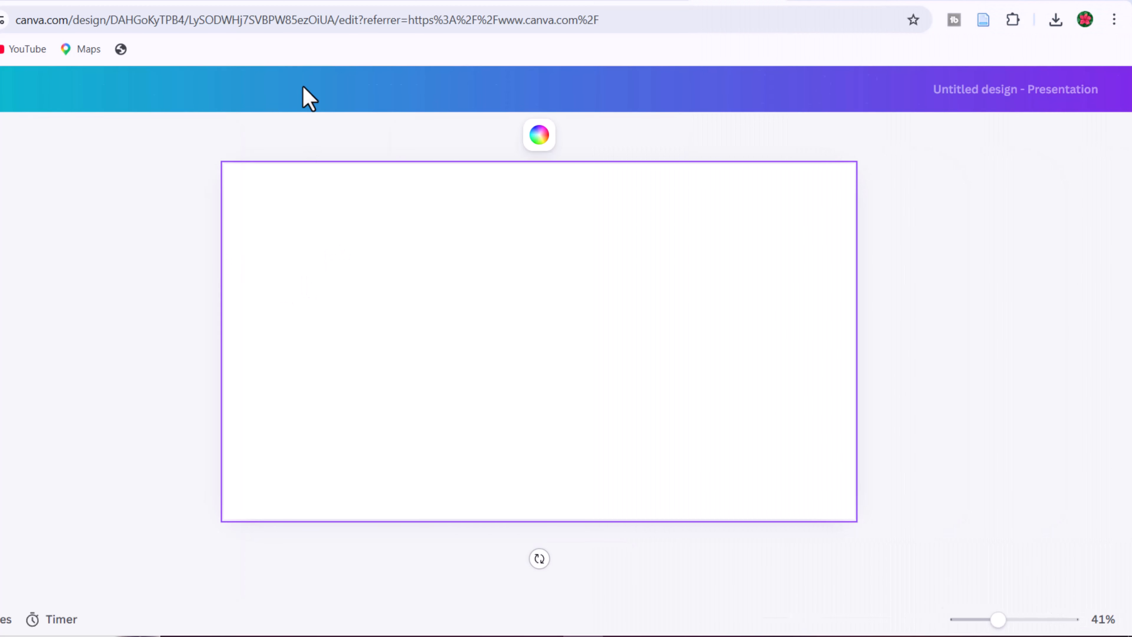
{"action": "left_click", "coordinate": [439, 136]}
{"action": "type", "text": "Impact of Climate Change on Water Resources"}
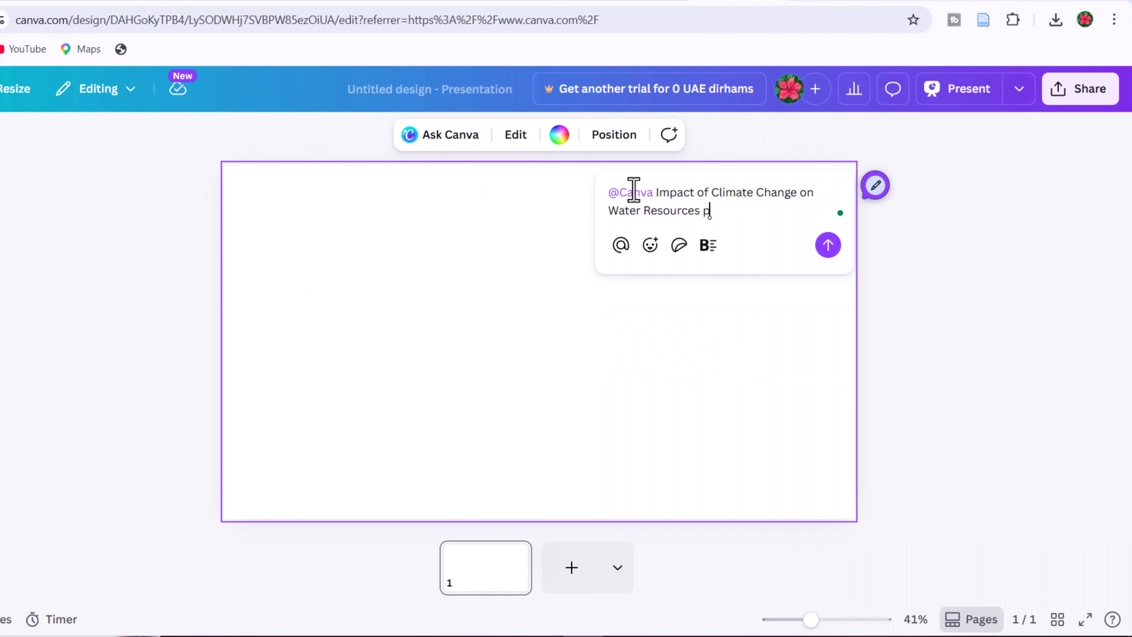
{"action": "left_click", "coordinate": [824, 254]}
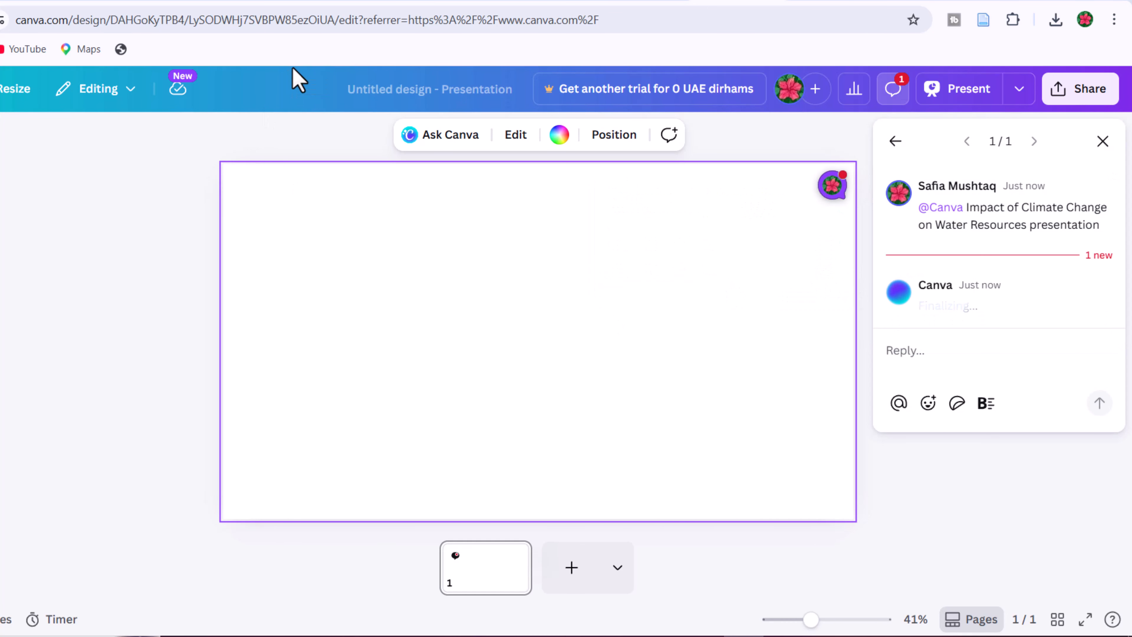
{"action": "scroll", "coordinate": [929, 380], "scroll_direction": "down", "scroll_amount": 3}
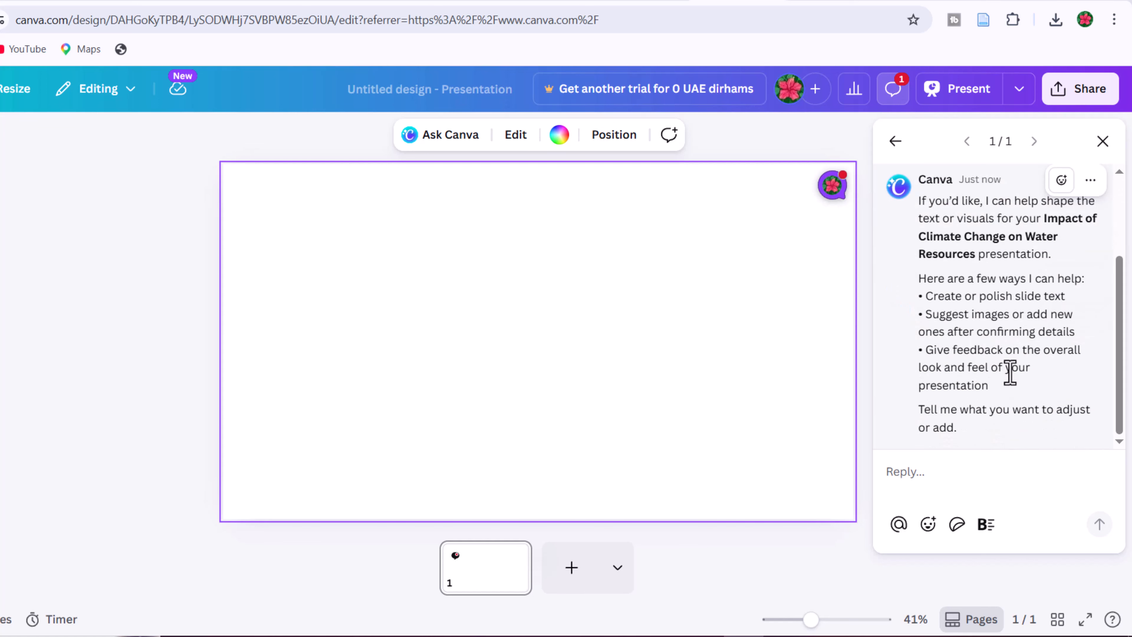
{"action": "scroll", "coordinate": [1010, 372], "scroll_direction": "up", "scroll_amount": 3}
{"action": "scroll", "coordinate": [953, 364], "scroll_direction": "down", "scroll_amount": 3}
- Reply to Canva with a request to make an image on "Impact of Climate Change on Water Resources" and select the generated image
{"action": "left_click", "coordinate": [933, 471]}
{"action": "left_click", "coordinate": [930, 240]}
{"action": "left_click", "coordinate": [948, 468]}
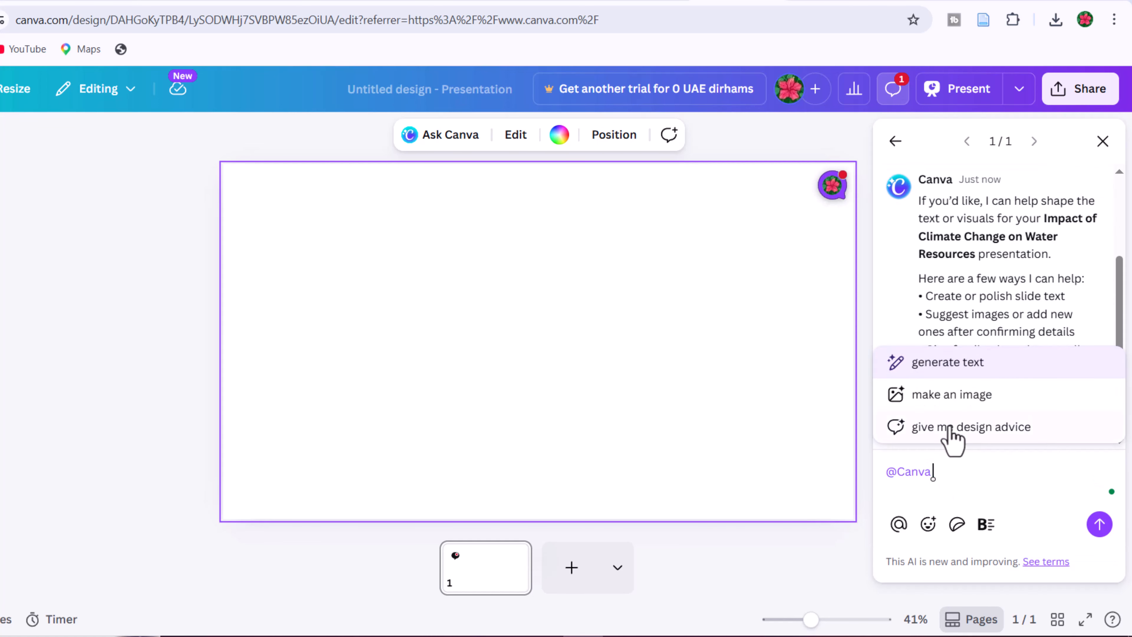
{"action": "left_click", "coordinate": [951, 394]}
{"action": "key", "text": "shift+Return"}
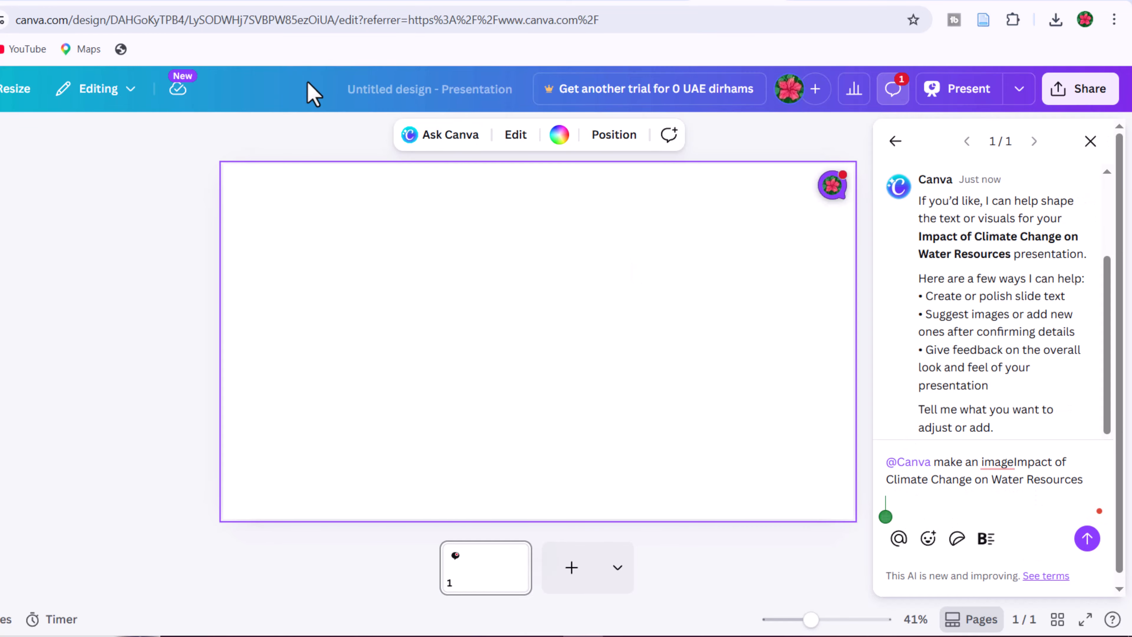
{"action": "left_click", "coordinate": [1089, 538]}
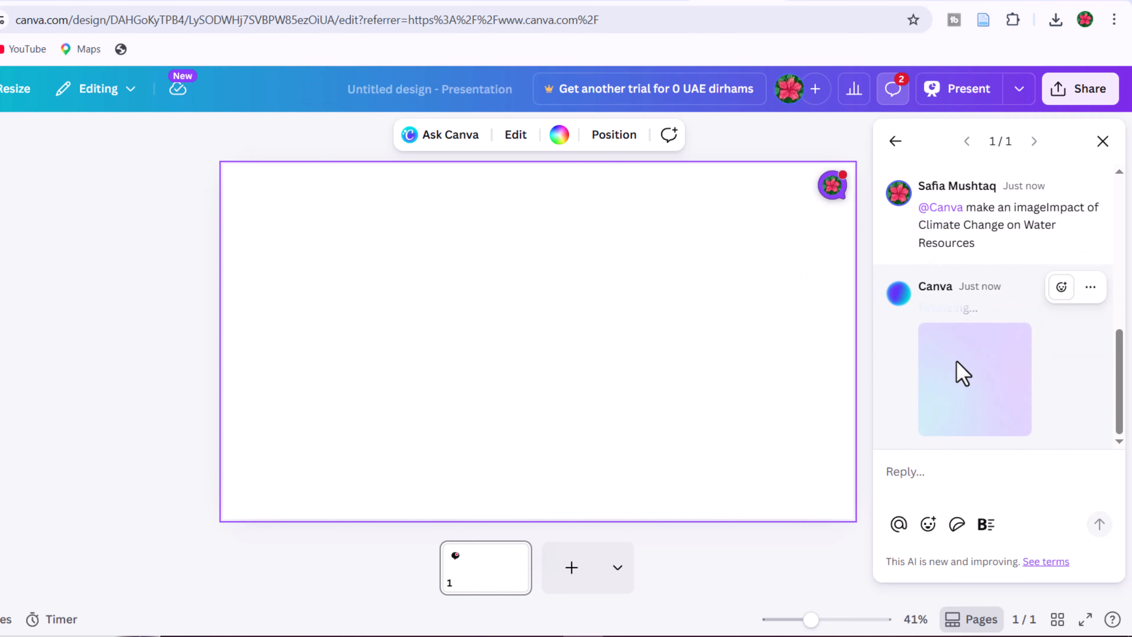
{"action": "left_click", "coordinate": [993, 399]}
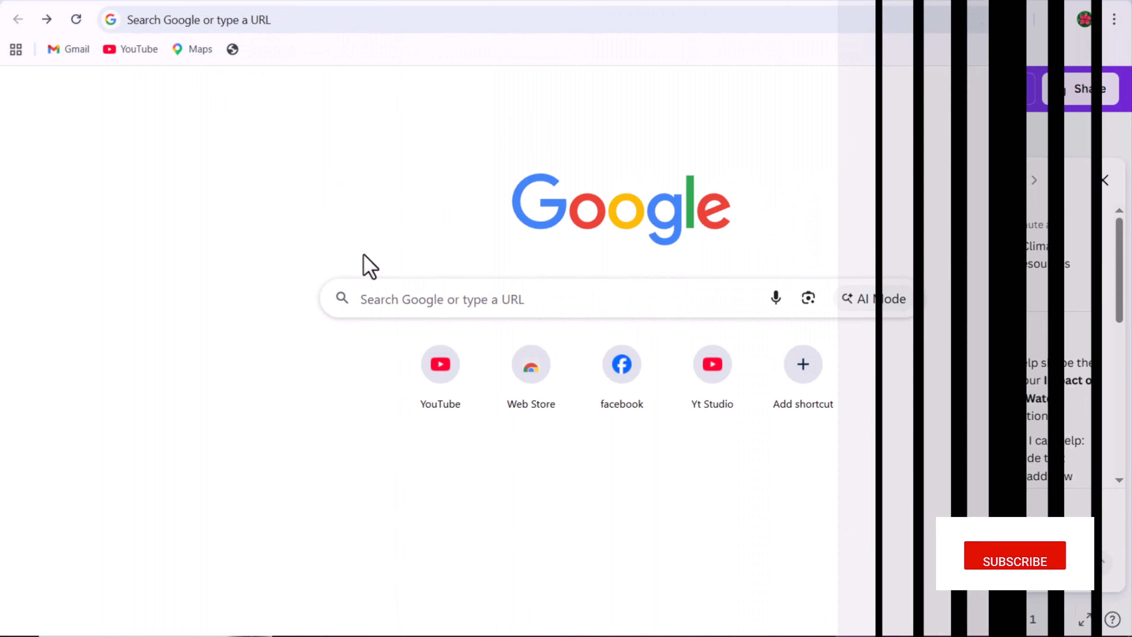
- Search Google for gamma ai and open the Gamma website
{"action": "left_click", "coordinate": [382, 299]}
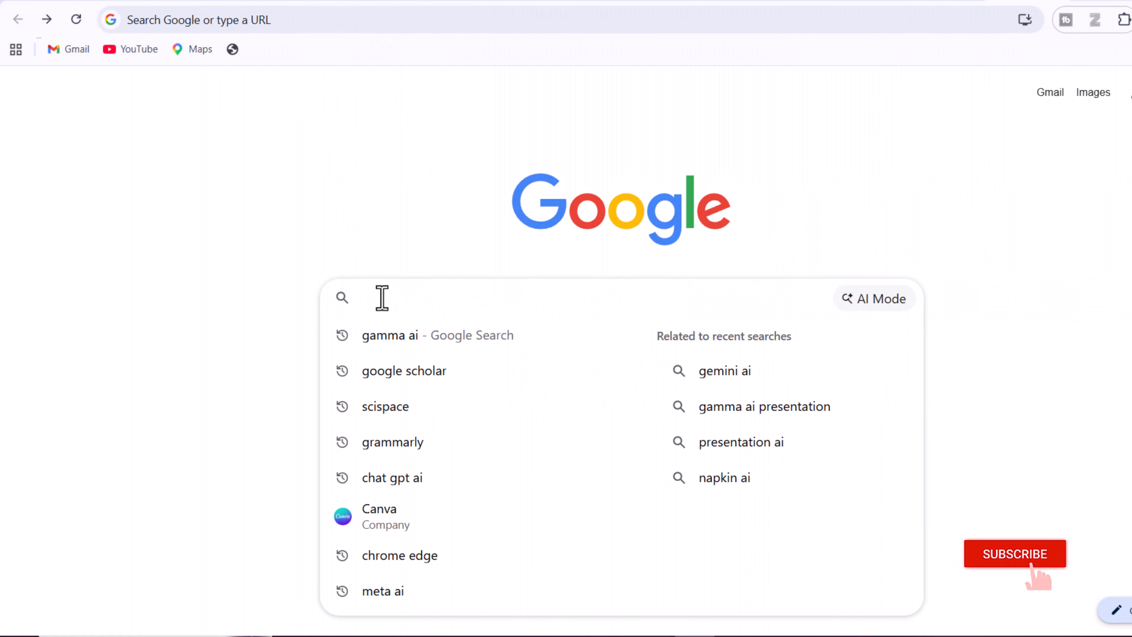
{"action": "left_click", "coordinate": [384, 342]}
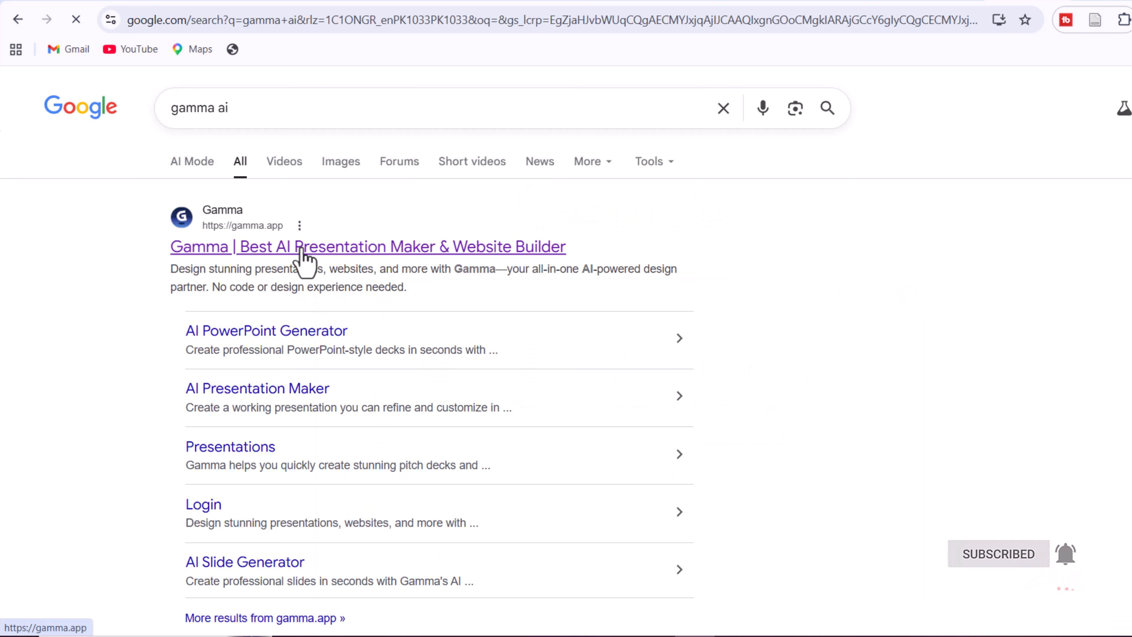
{"action": "left_click", "coordinate": [302, 252]}
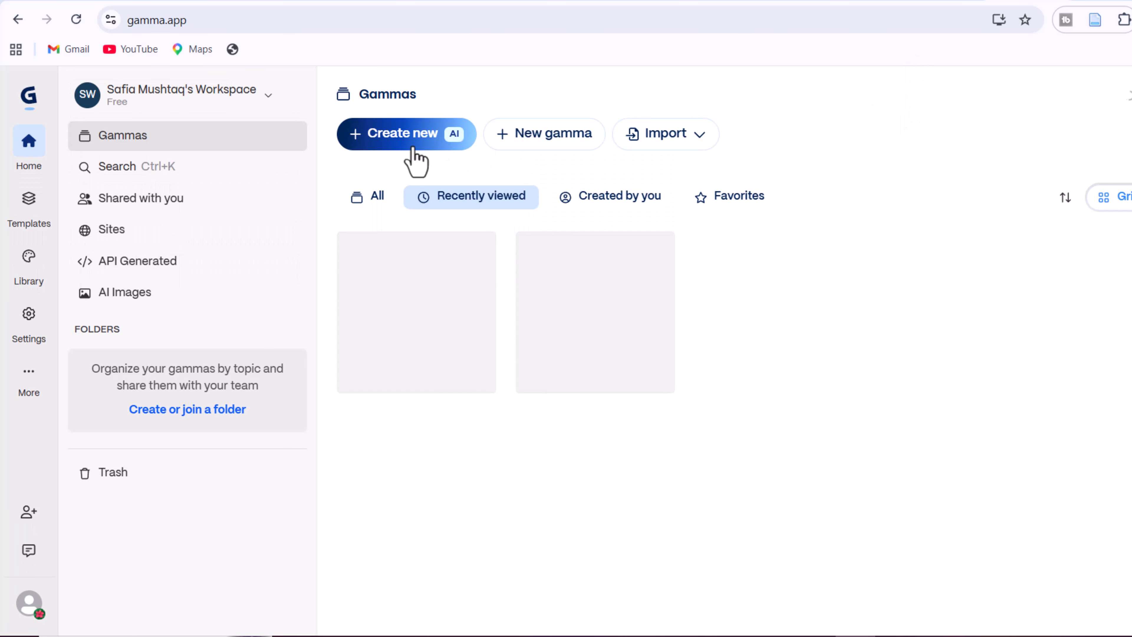
- Generate an outline for a 10-card AI presentation, "Impact of Climate Change on Water Resources Thesis Defense Presentation with neon style clear visuals,"
{"action": "left_click", "coordinate": [403, 142]}
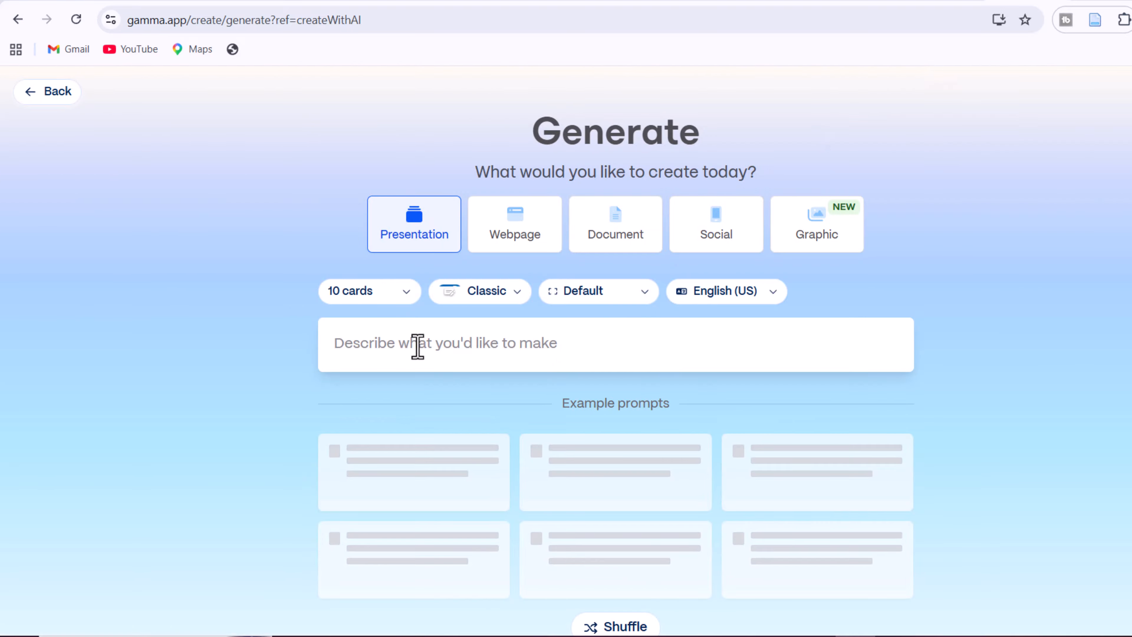
{"action": "right_click", "coordinate": [389, 332]}
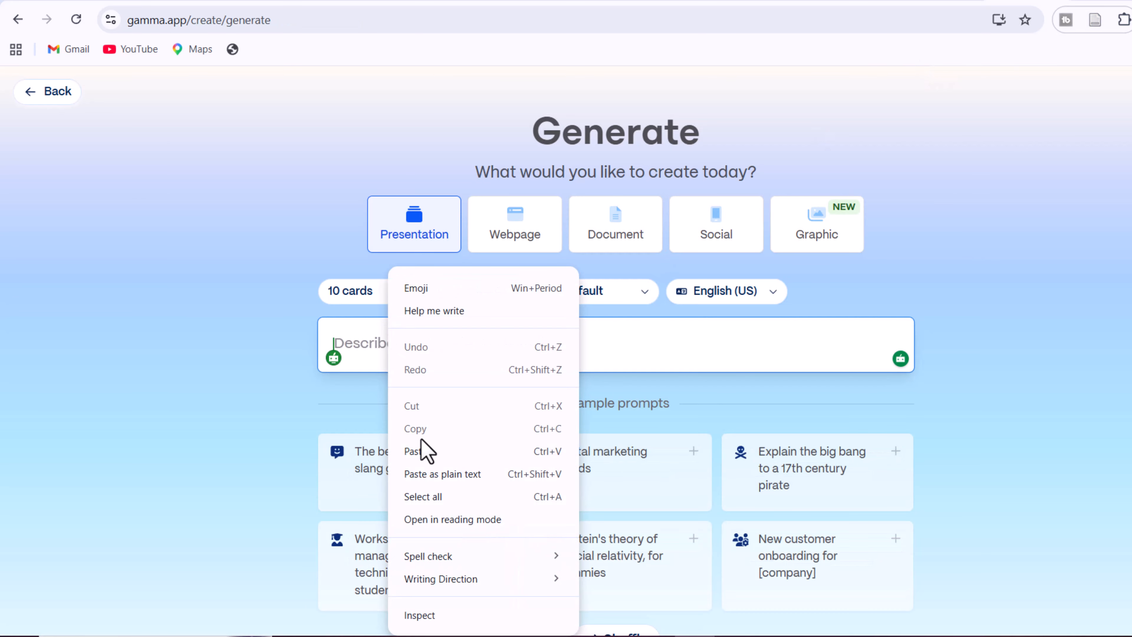
{"action": "left_click", "coordinate": [424, 451]}
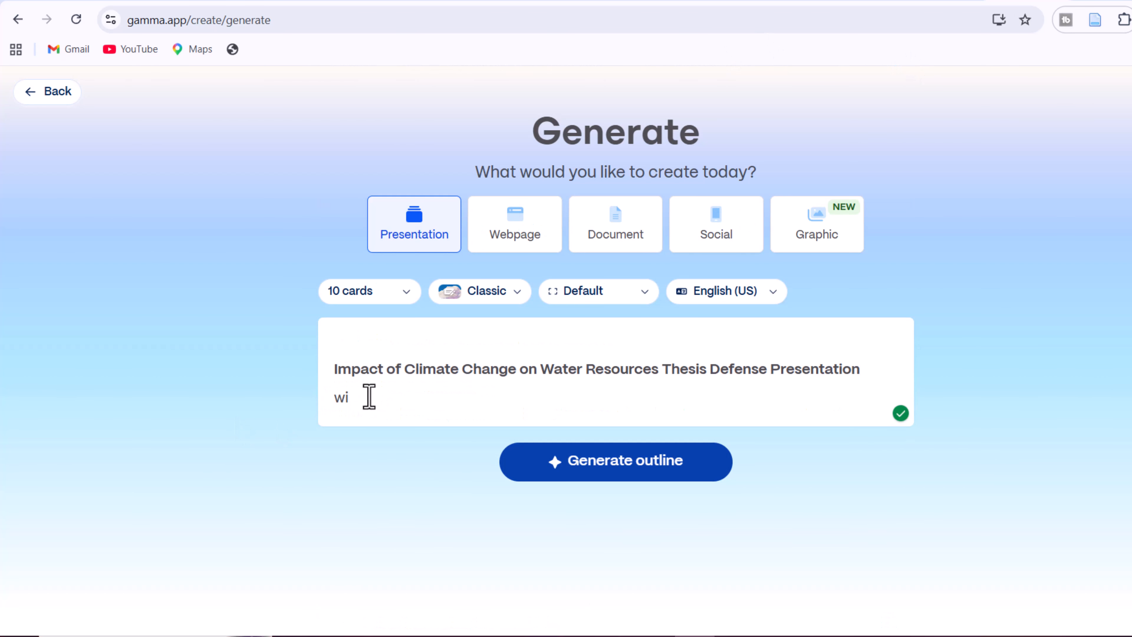
{"action": "left_click", "coordinate": [369, 397]}
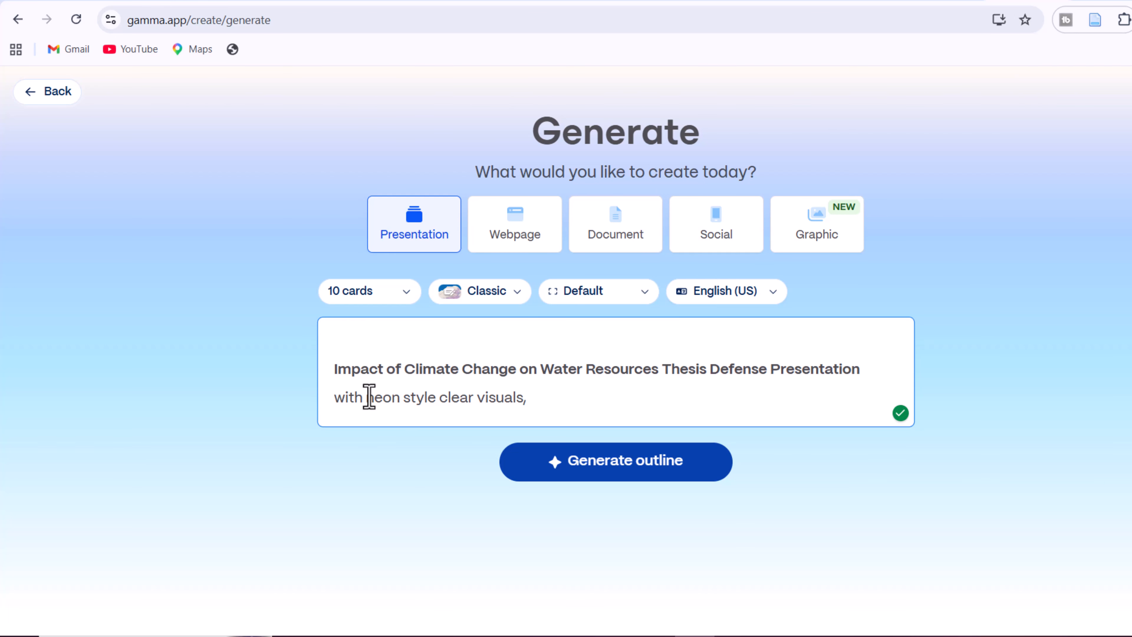
{"action": "left_click", "coordinate": [589, 468]}
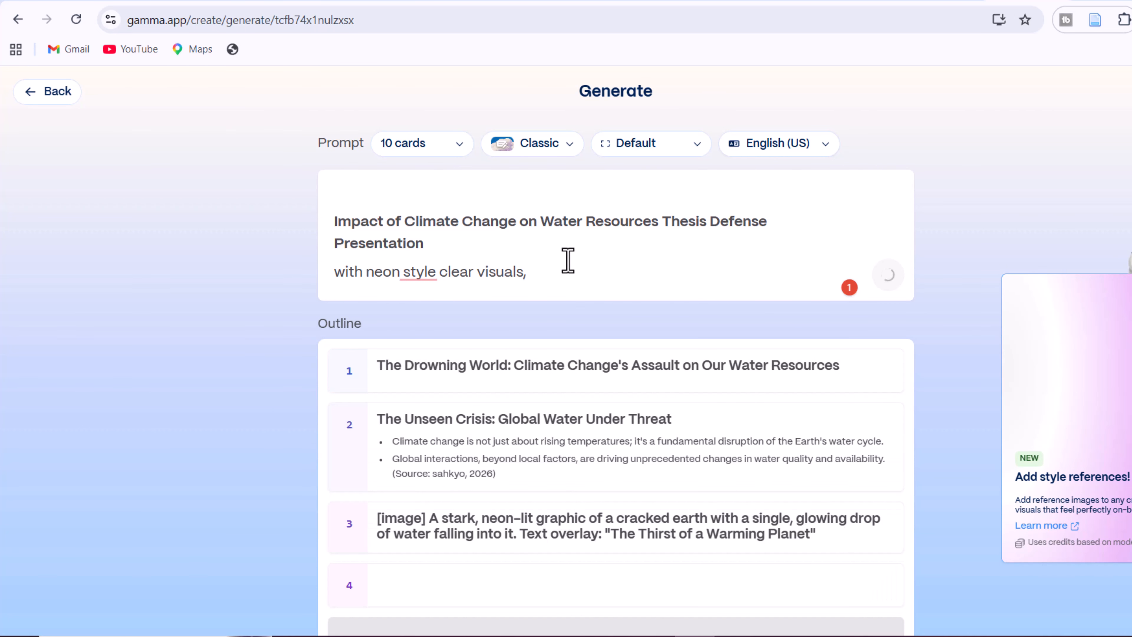
- Review the outline, generate the 10-card presentation from it and dismiss the feature tour
{"action": "scroll", "coordinate": [565, 382], "scroll_direction": "down", "scroll_amount": 10}
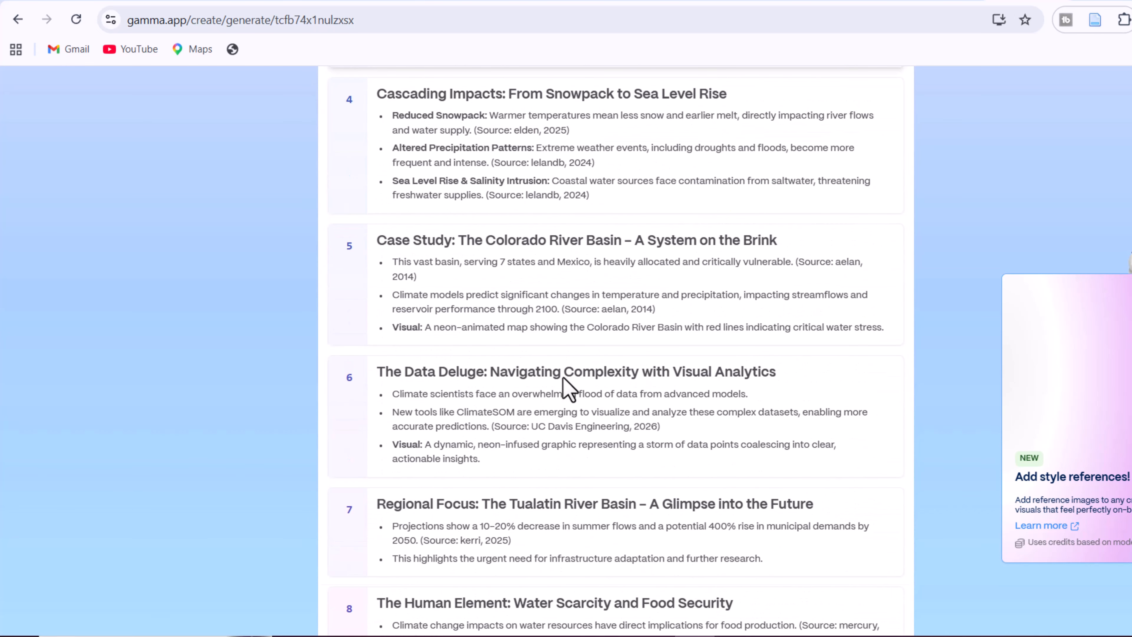
{"action": "scroll", "coordinate": [565, 375], "scroll_direction": "up", "scroll_amount": 4}
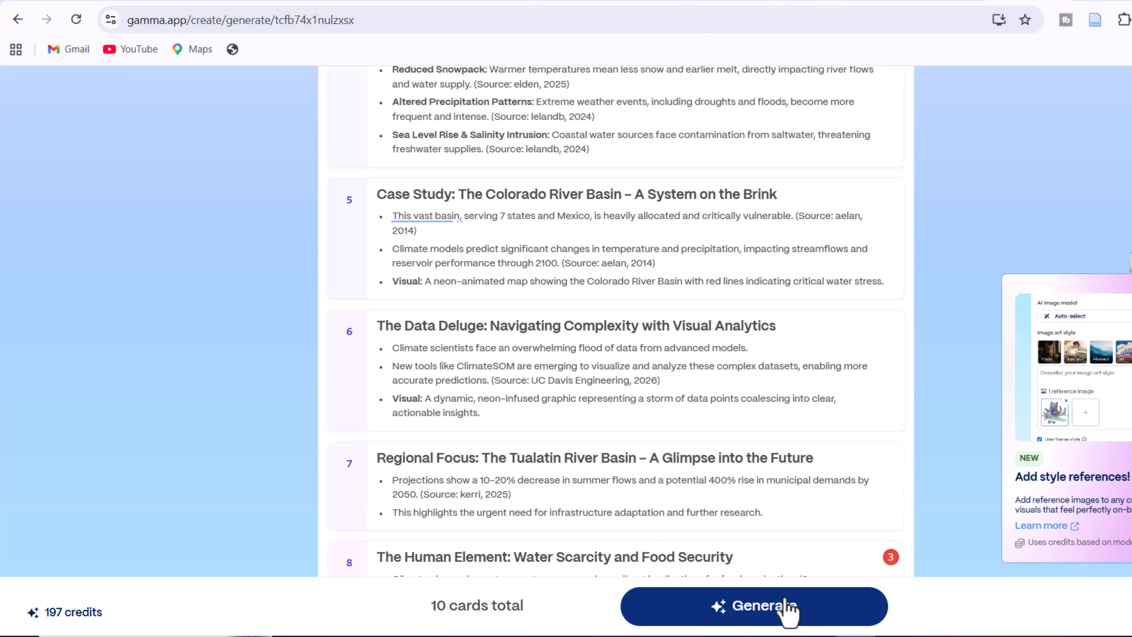
{"action": "left_click", "coordinate": [787, 615]}
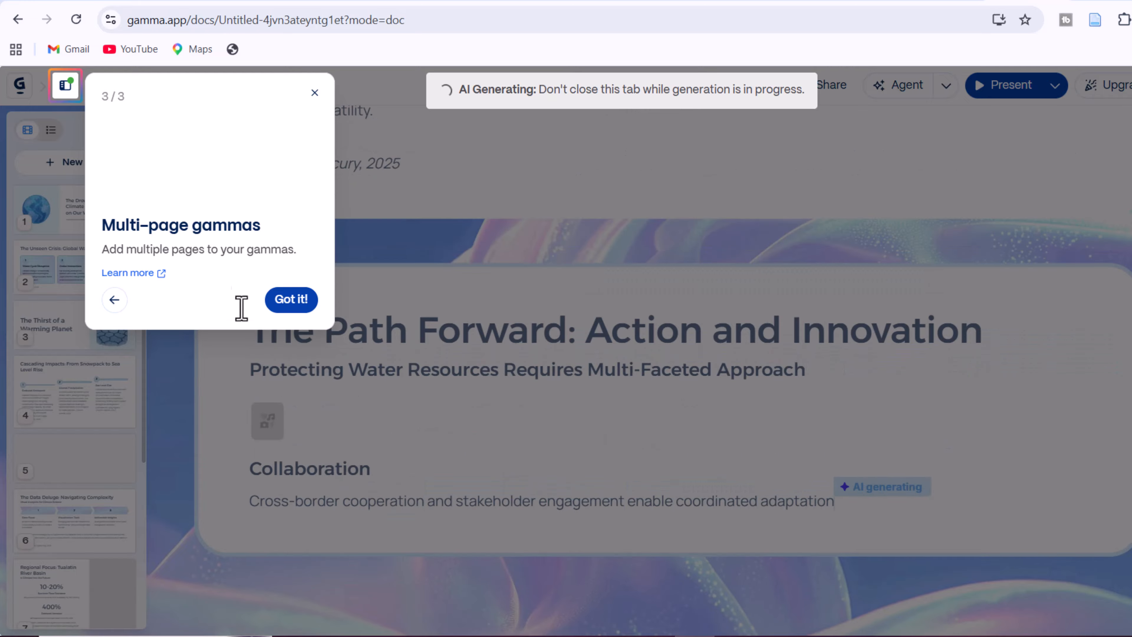
{"action": "left_click", "coordinate": [285, 304]}
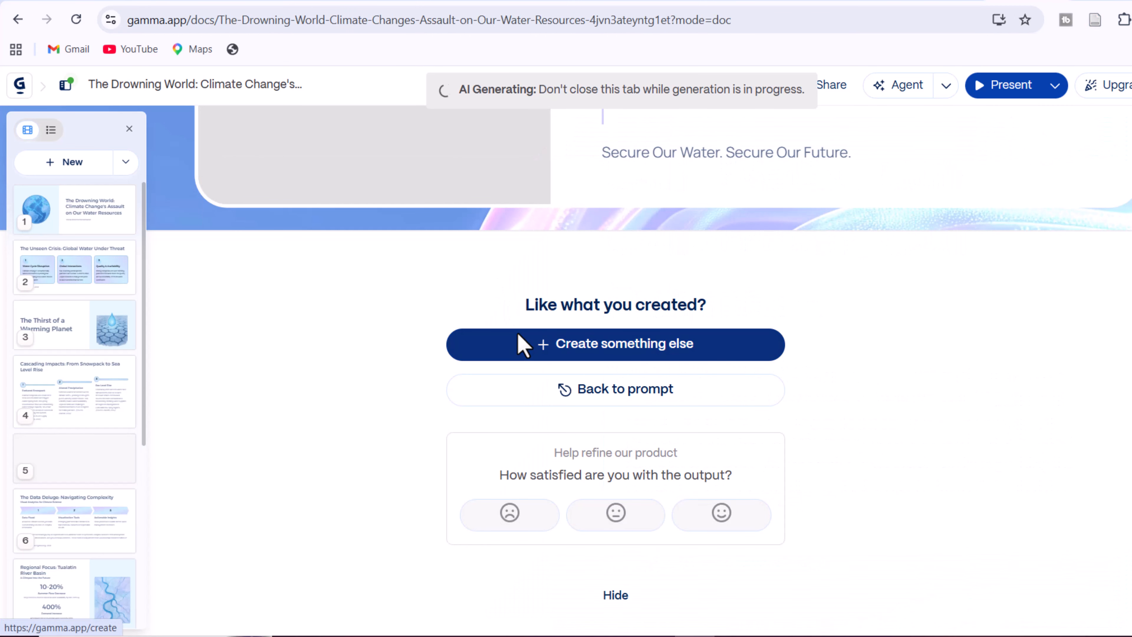
{"action": "left_click", "coordinate": [572, 343]}
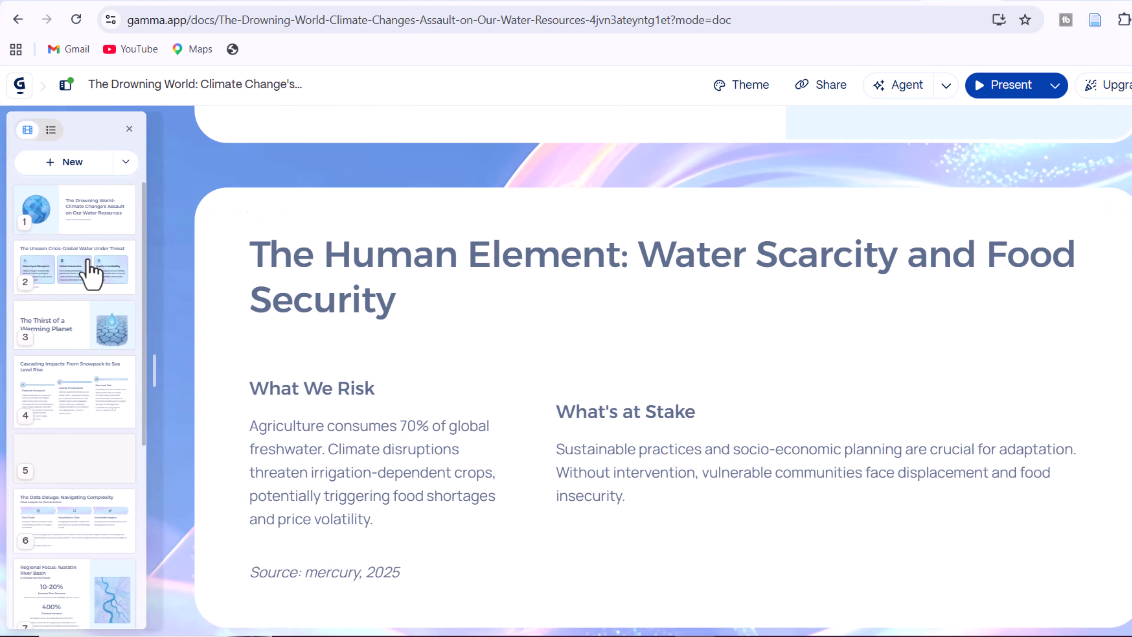
- Browse the generated cards and insert a pie chart below the text on the "Case Study: The Colorado River Basin" card
{"action": "left_click", "coordinate": [91, 273]}
{"action": "left_click", "coordinate": [79, 333]}
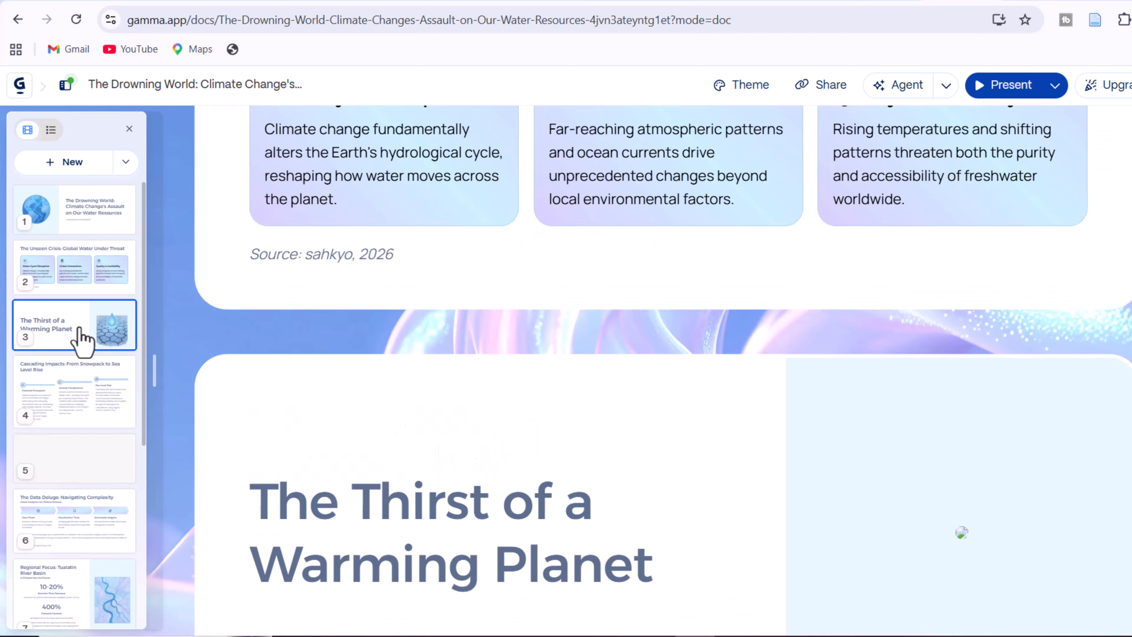
{"action": "left_click", "coordinate": [90, 388]}
{"action": "scroll", "coordinate": [91, 387], "scroll_direction": "down", "scroll_amount": 1}
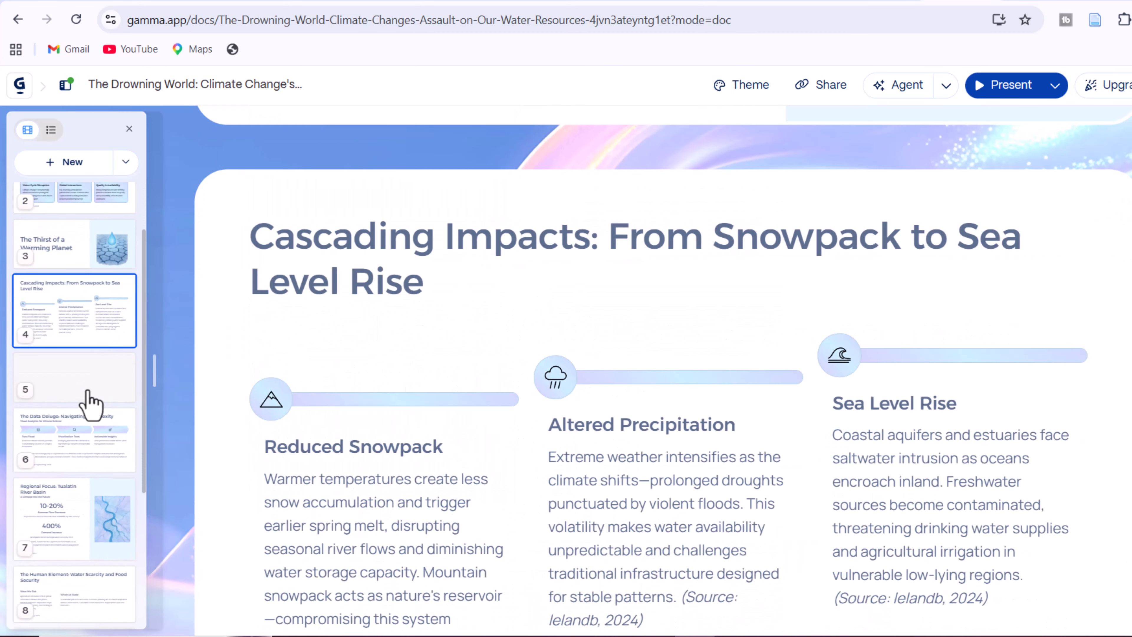
{"action": "left_click", "coordinate": [86, 390]}
{"action": "left_click", "coordinate": [1131, 386]}
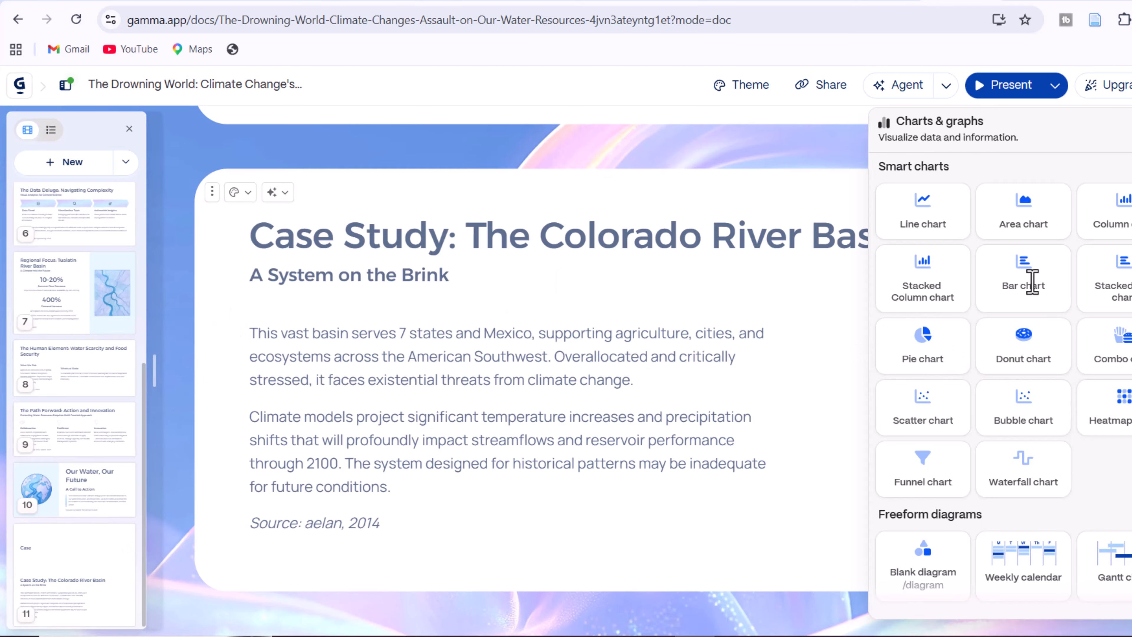
{"action": "left_click", "coordinate": [922, 344]}
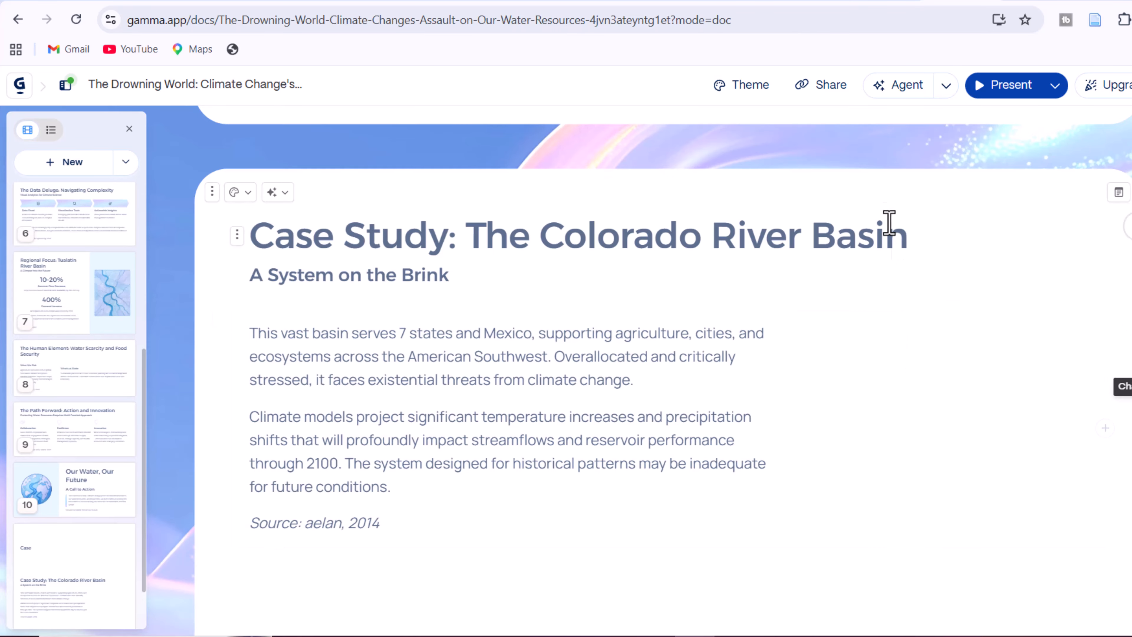
{"action": "left_click", "coordinate": [885, 390]}
{"action": "scroll", "coordinate": [885, 391], "scroll_direction": "down", "scroll_amount": 4}
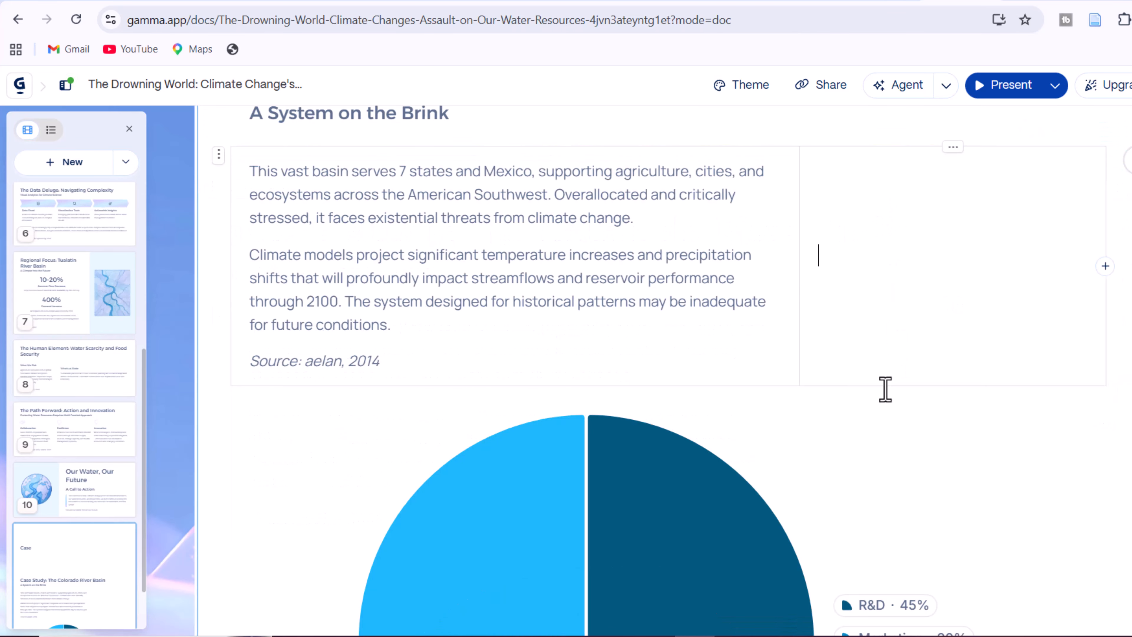
- Insert a column chart in the empty column beside the text on the "Case Study: The Colorado River Basin" card
{"action": "scroll", "coordinate": [888, 400], "scroll_direction": "down", "scroll_amount": 8}
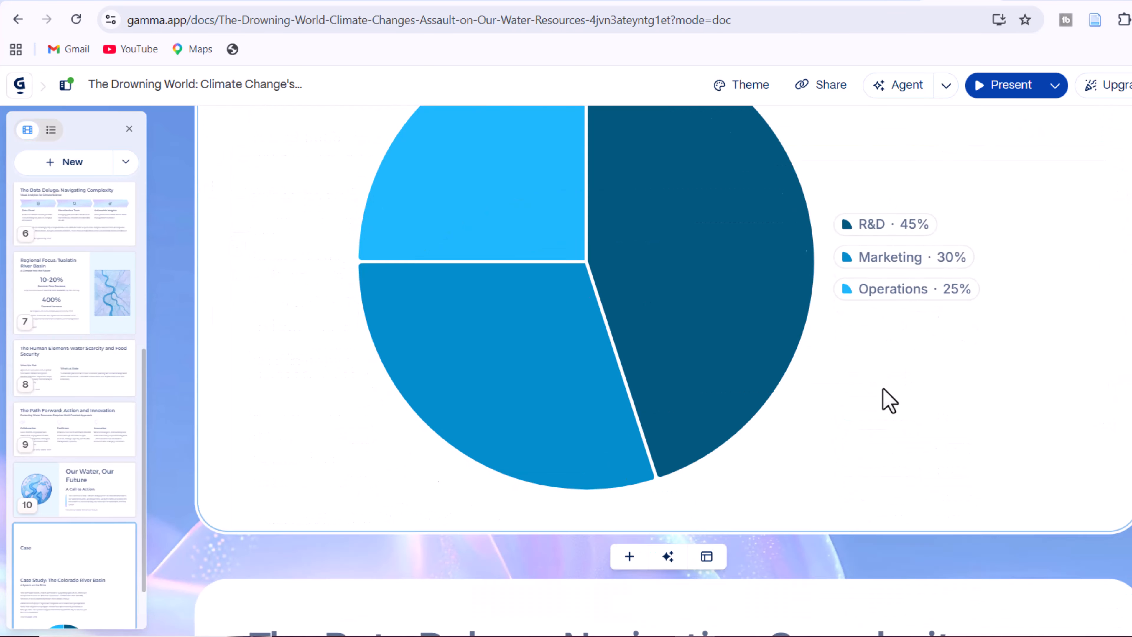
{"action": "scroll", "coordinate": [887, 402], "scroll_direction": "down", "scroll_amount": 9}
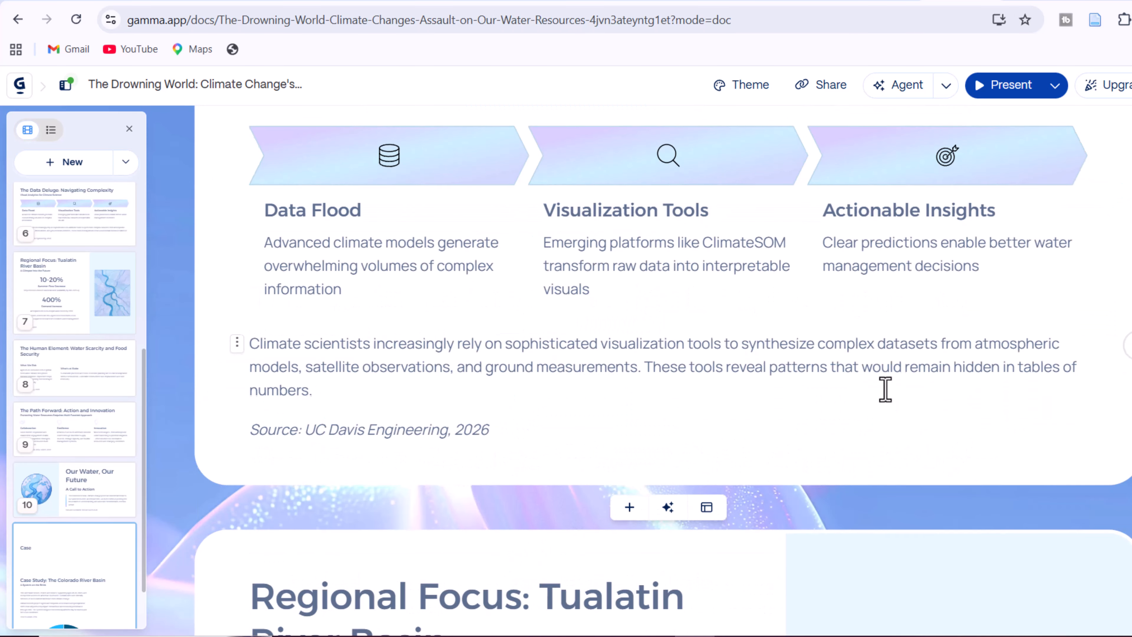
{"action": "scroll", "coordinate": [888, 400], "scroll_direction": "down", "scroll_amount": 2}
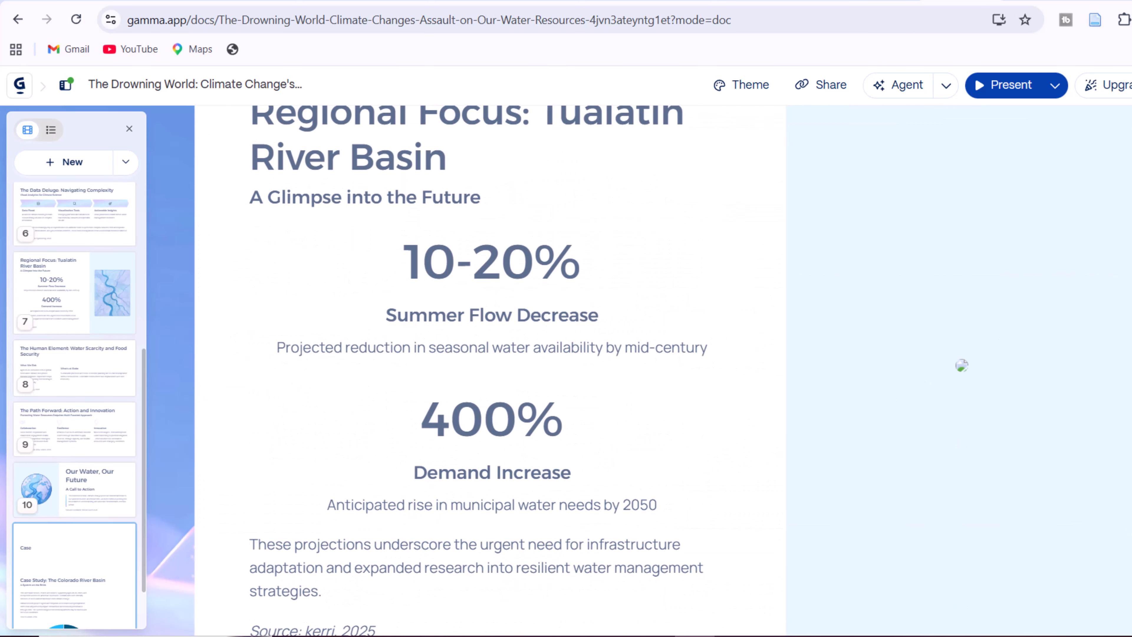
{"action": "left_click", "coordinate": [1131, 388]}
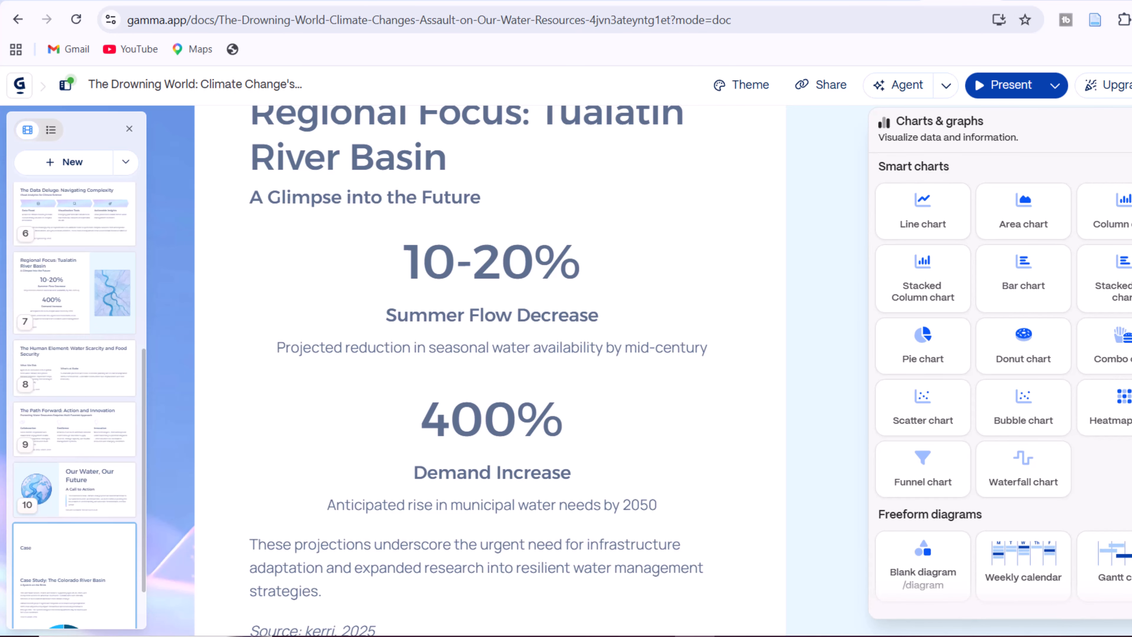
{"action": "left_click", "coordinate": [1125, 203]}
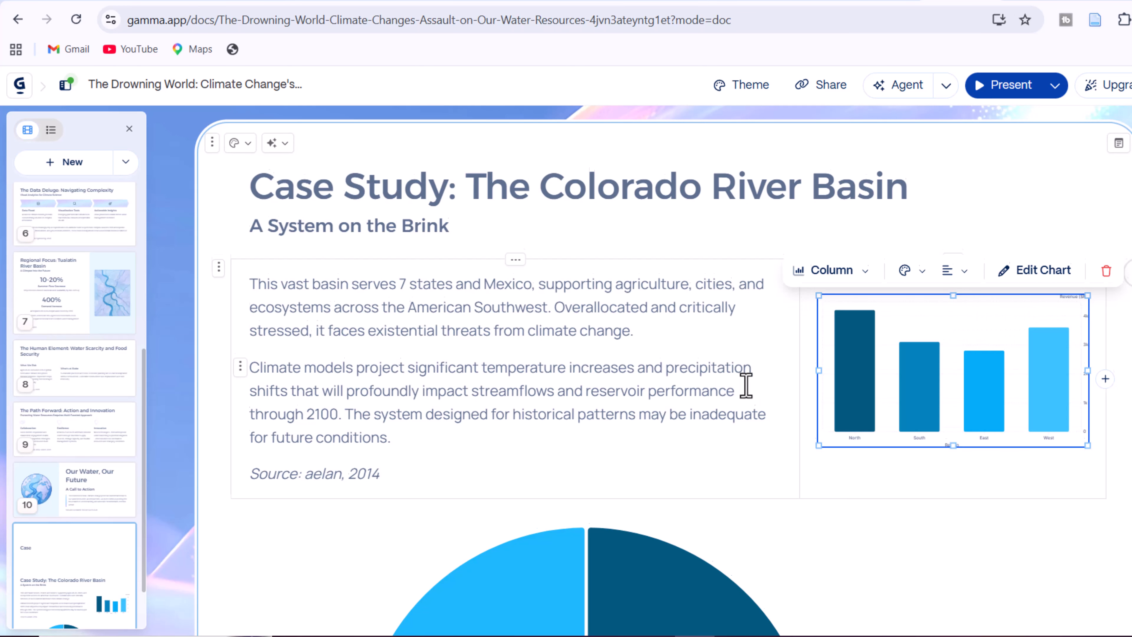
- Export all cards of the presentation to PowerPoint
{"action": "scroll", "coordinate": [745, 384], "scroll_direction": "down", "scroll_amount": 20}
{"action": "scroll", "coordinate": [802, 441], "scroll_direction": "down", "scroll_amount": 7}
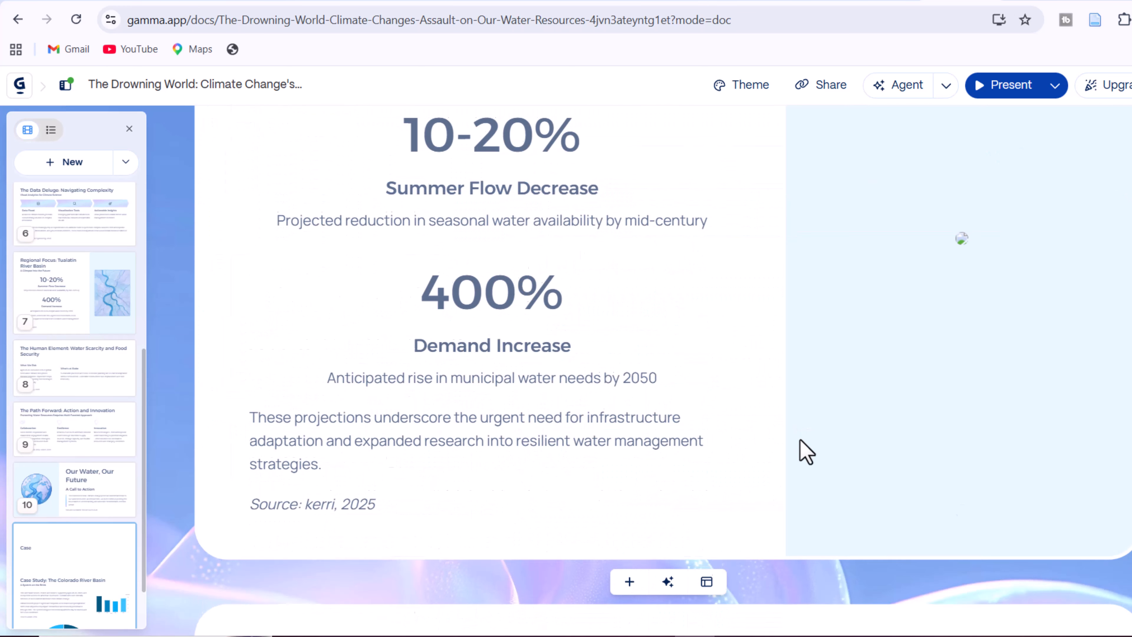
{"action": "scroll", "coordinate": [793, 426], "scroll_direction": "down", "scroll_amount": 2}
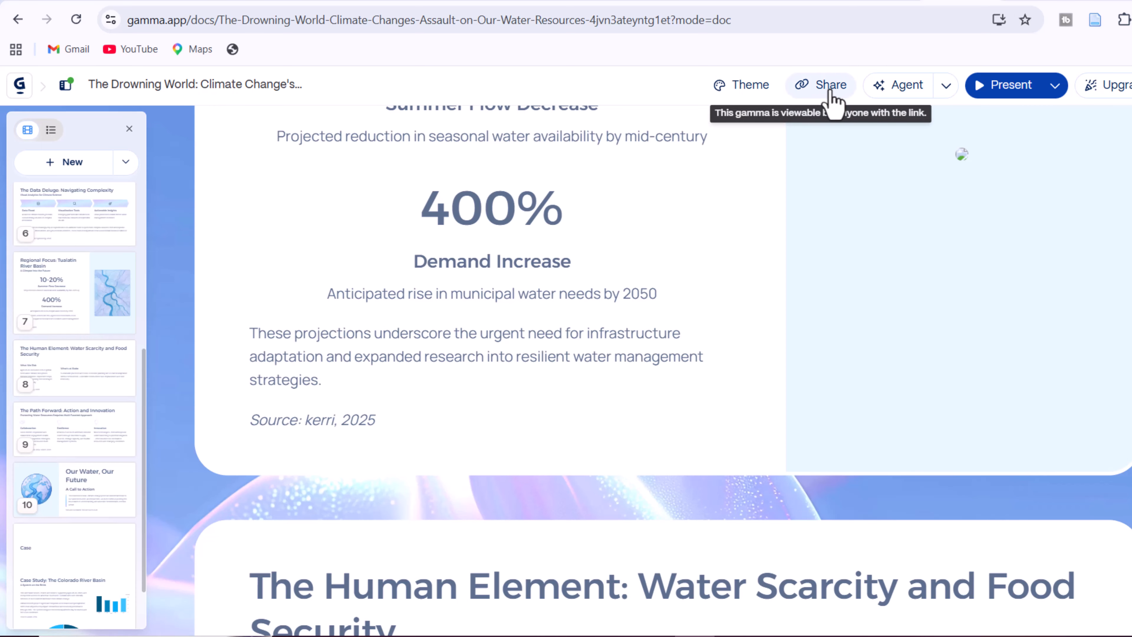
{"action": "left_click", "coordinate": [832, 101]}
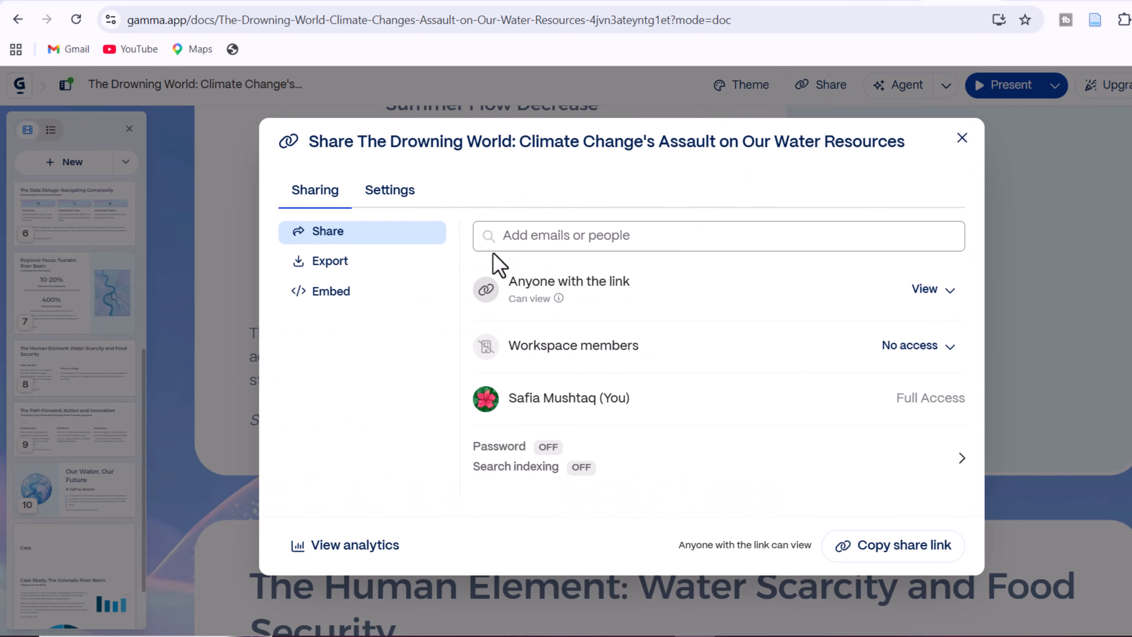
{"action": "left_click", "coordinate": [318, 263]}
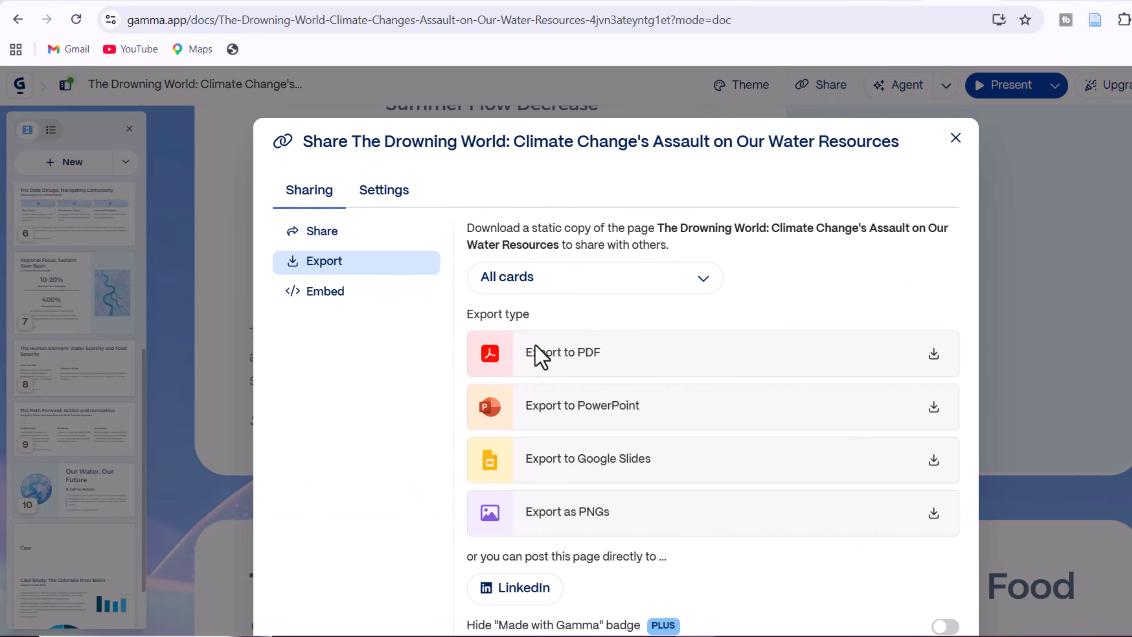
{"action": "left_click", "coordinate": [933, 413]}
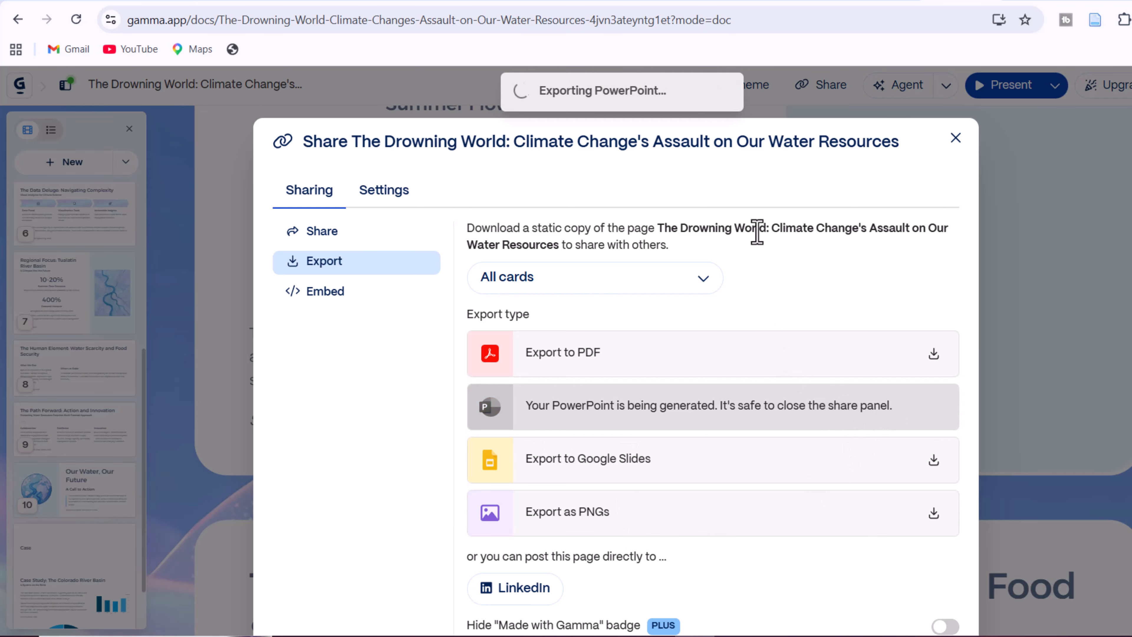